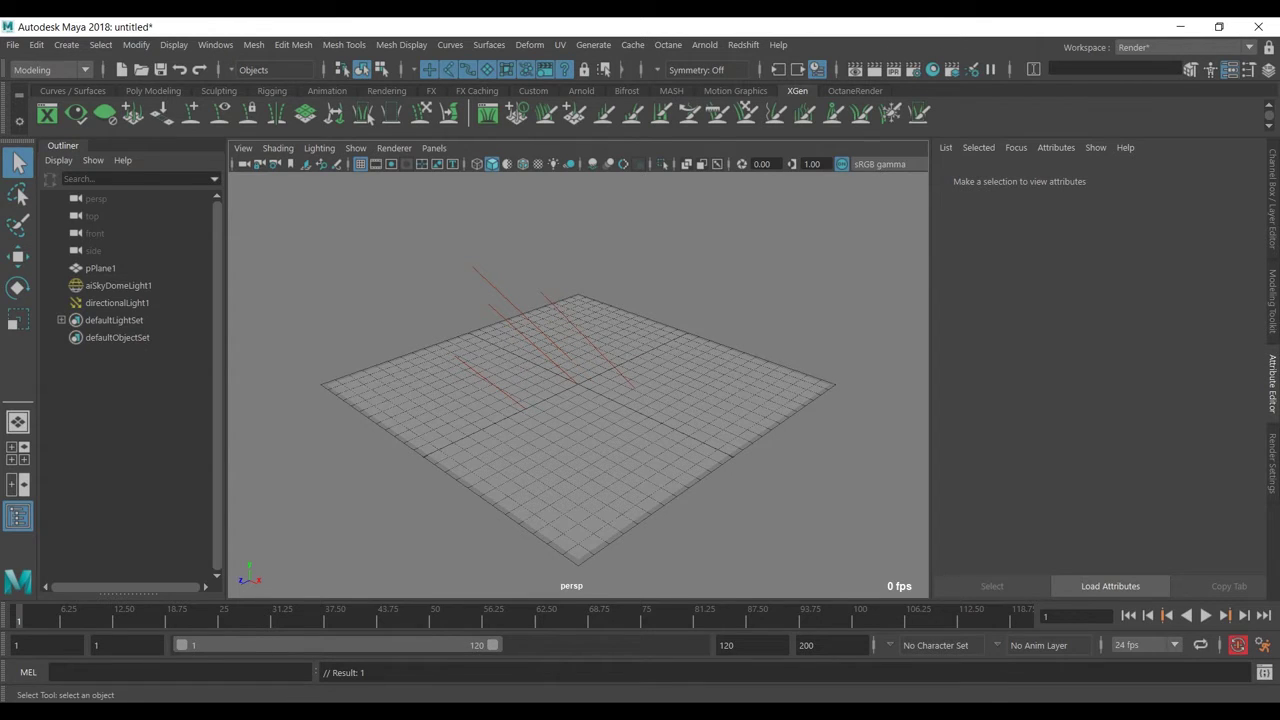
key("XF86AudioLowerVolume")
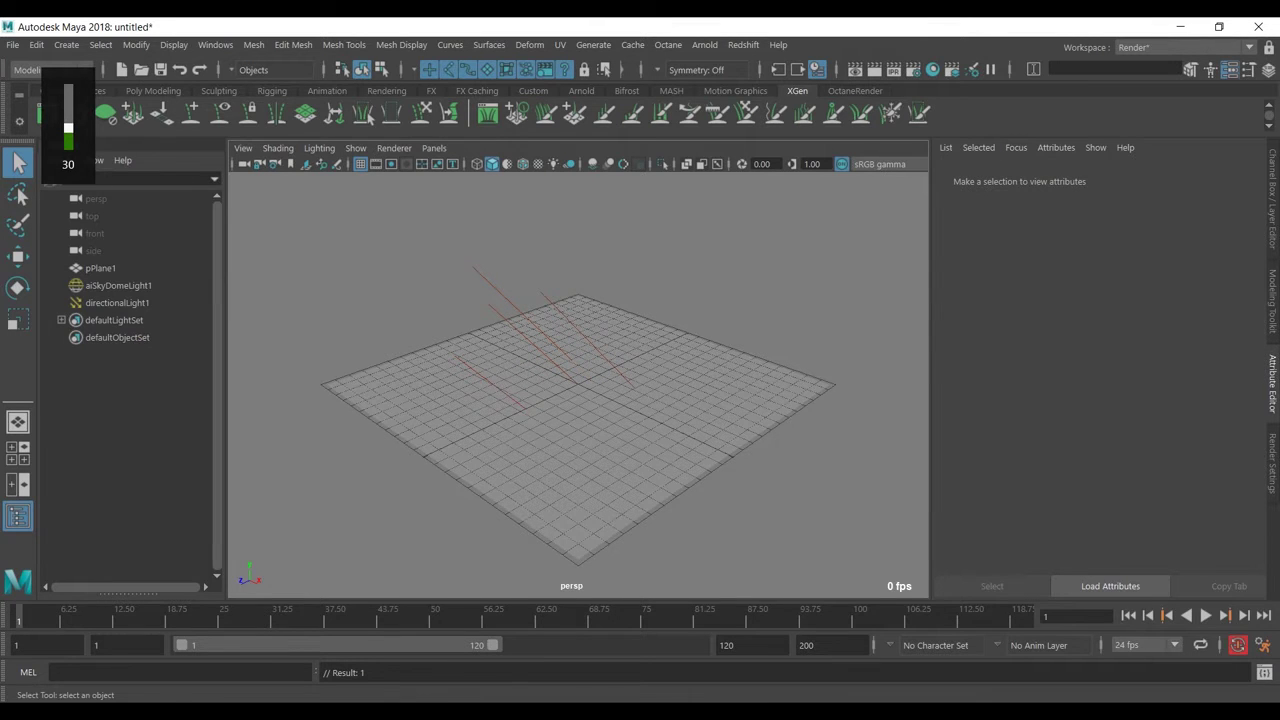
left_click(580, 440)
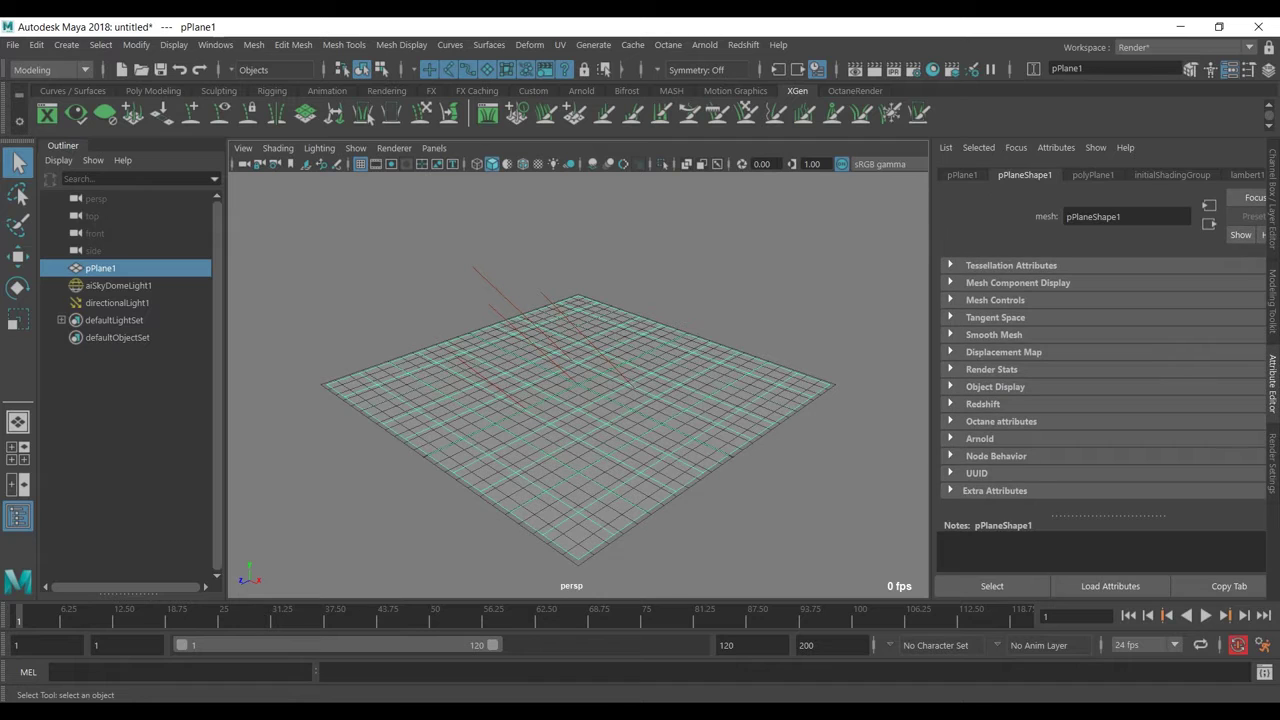
left_click(117, 302)
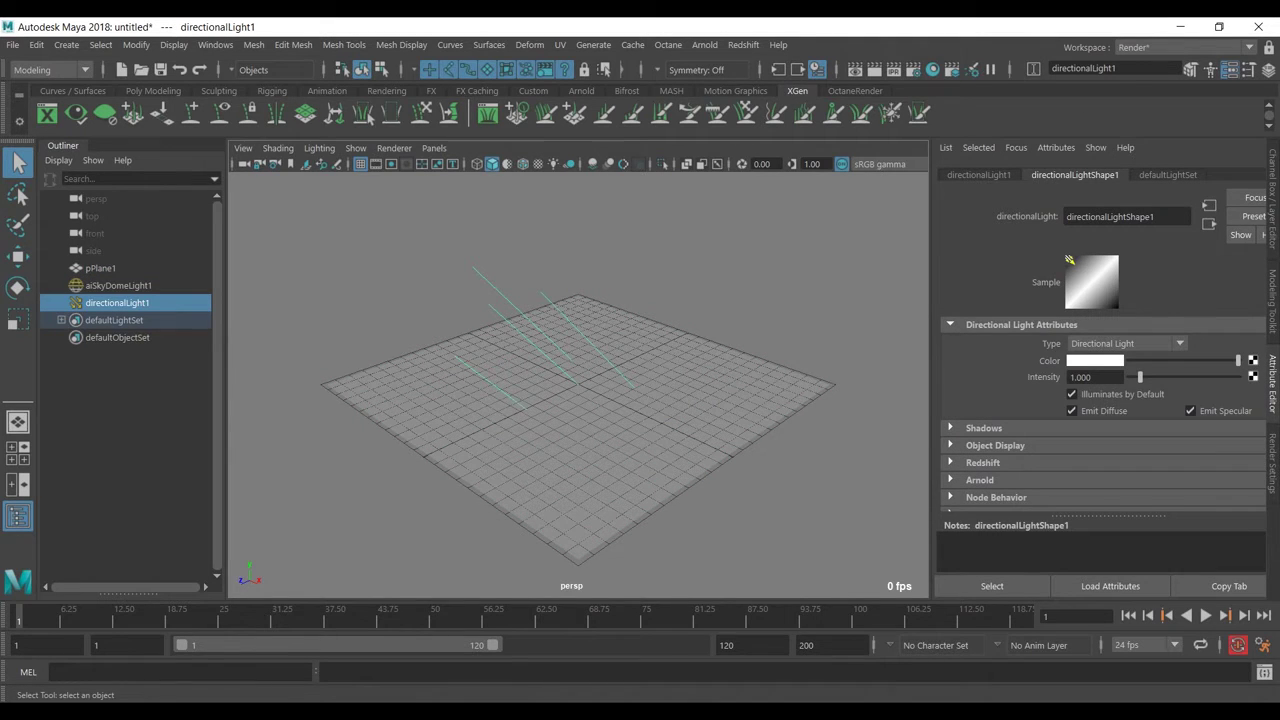
left_click(705, 45)
mouse_move(724, 132)
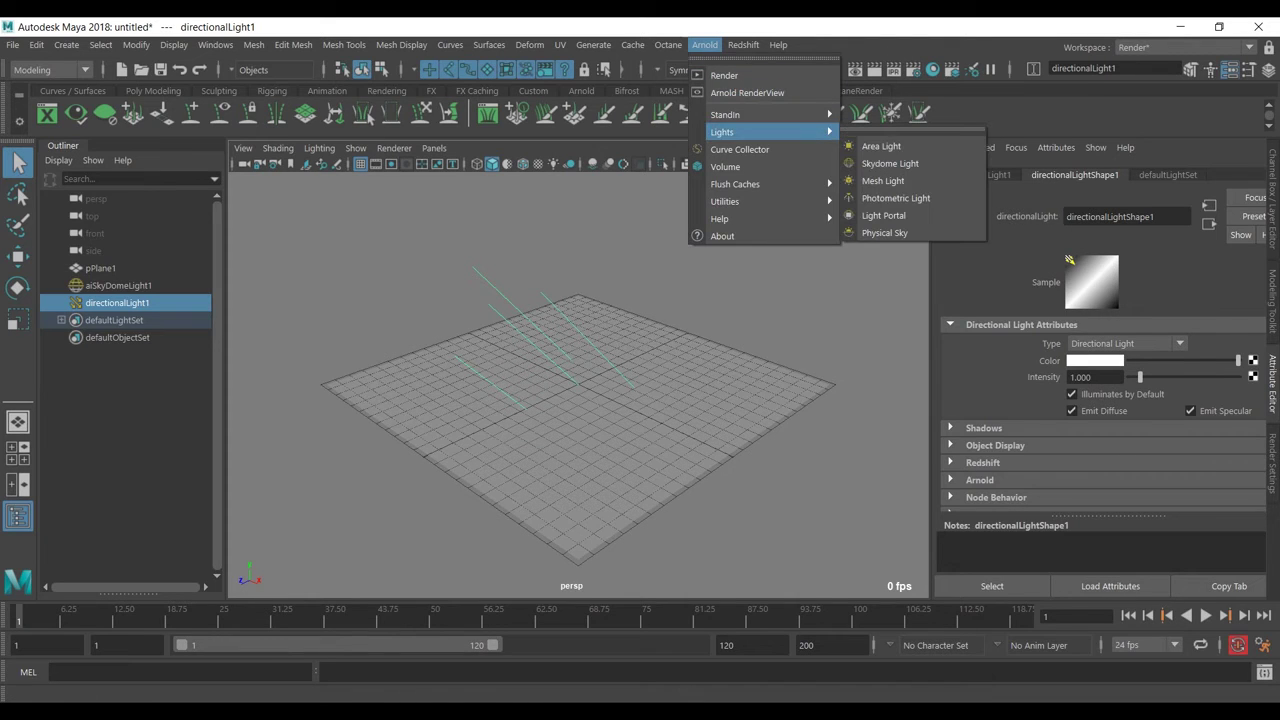
left_click(800, 300)
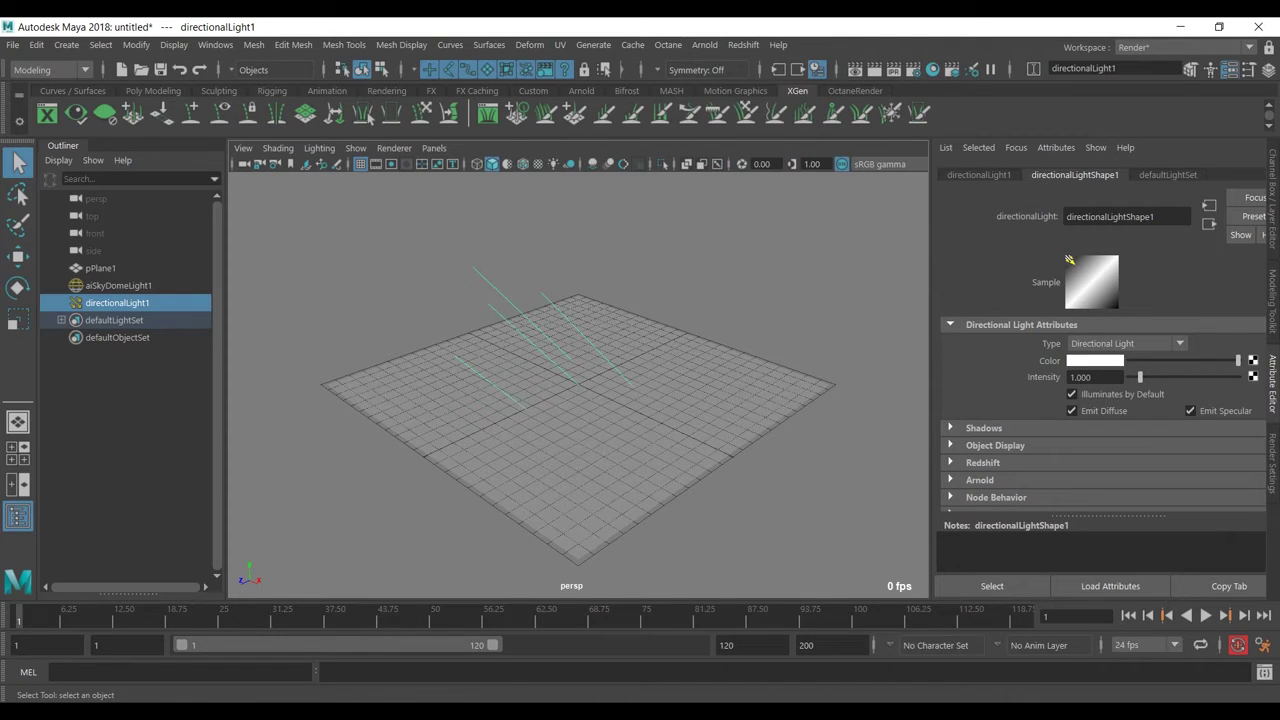
Create a new XGen description on pPlane1 using groomable splines, keeping the default description and collection names
left_click(101, 268)
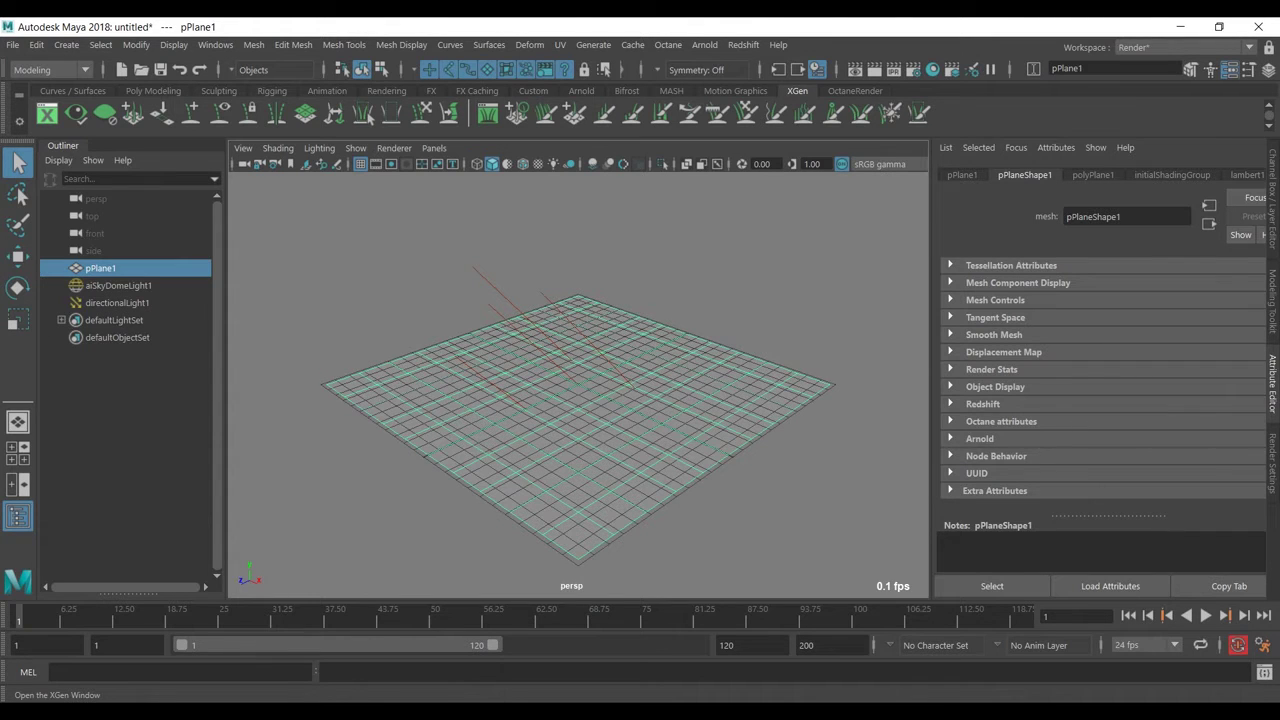
left_click(47, 113)
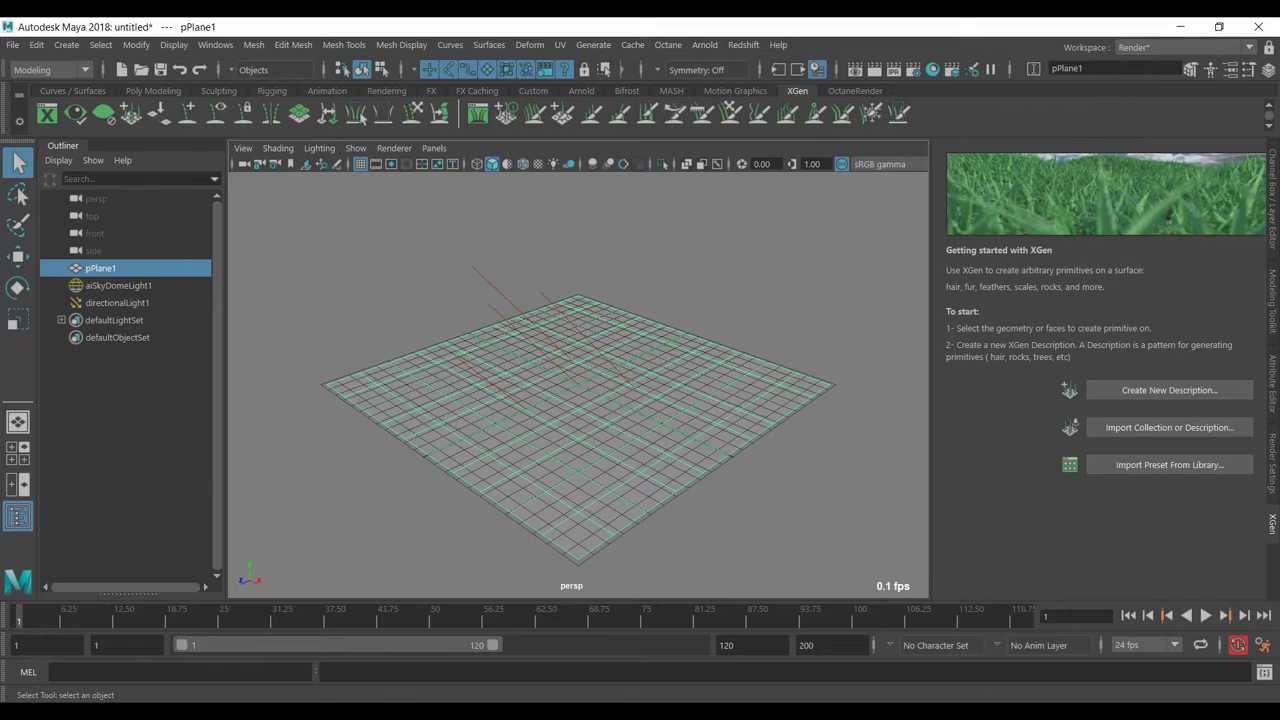
left_click(1169, 390)
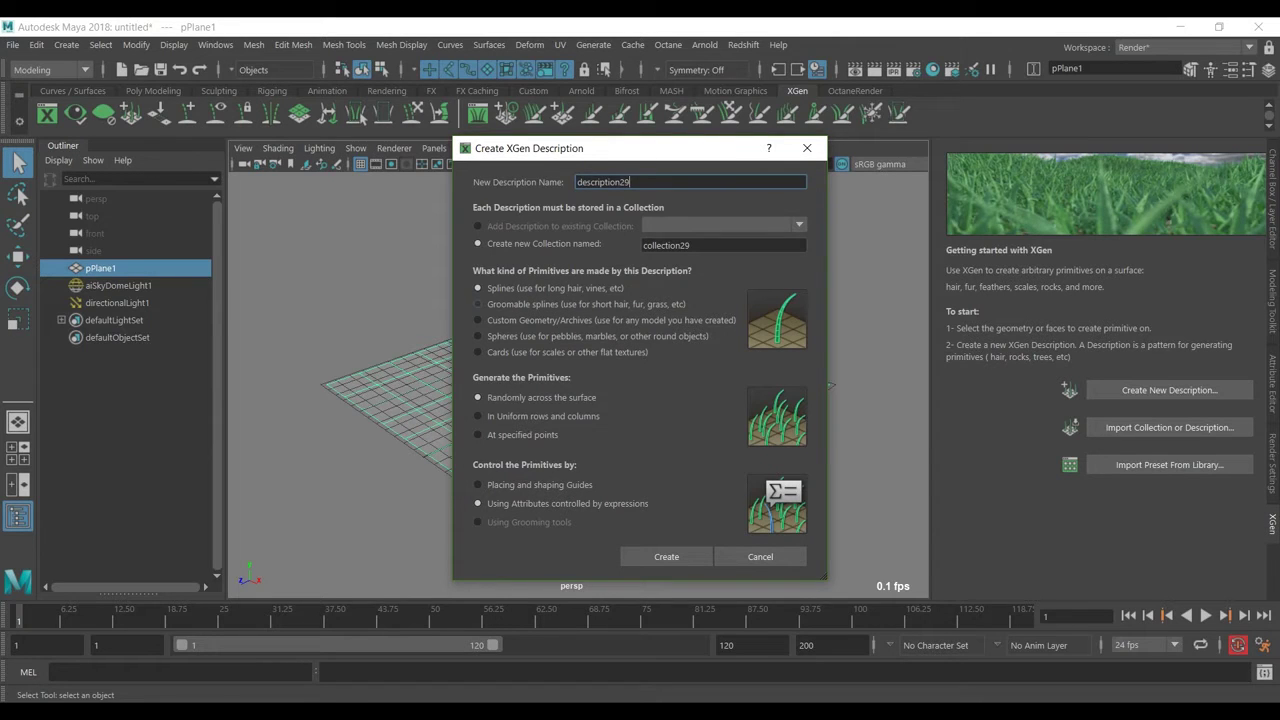
left_click(479, 304)
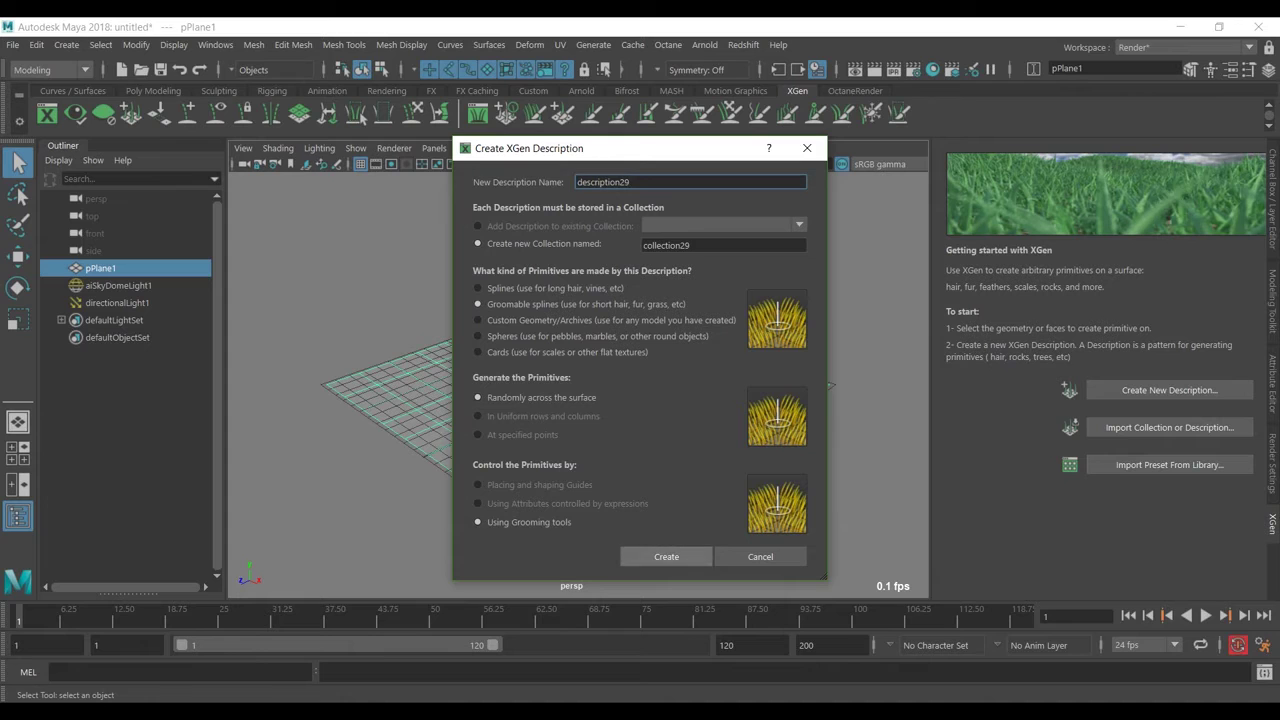
left_click(666, 556)
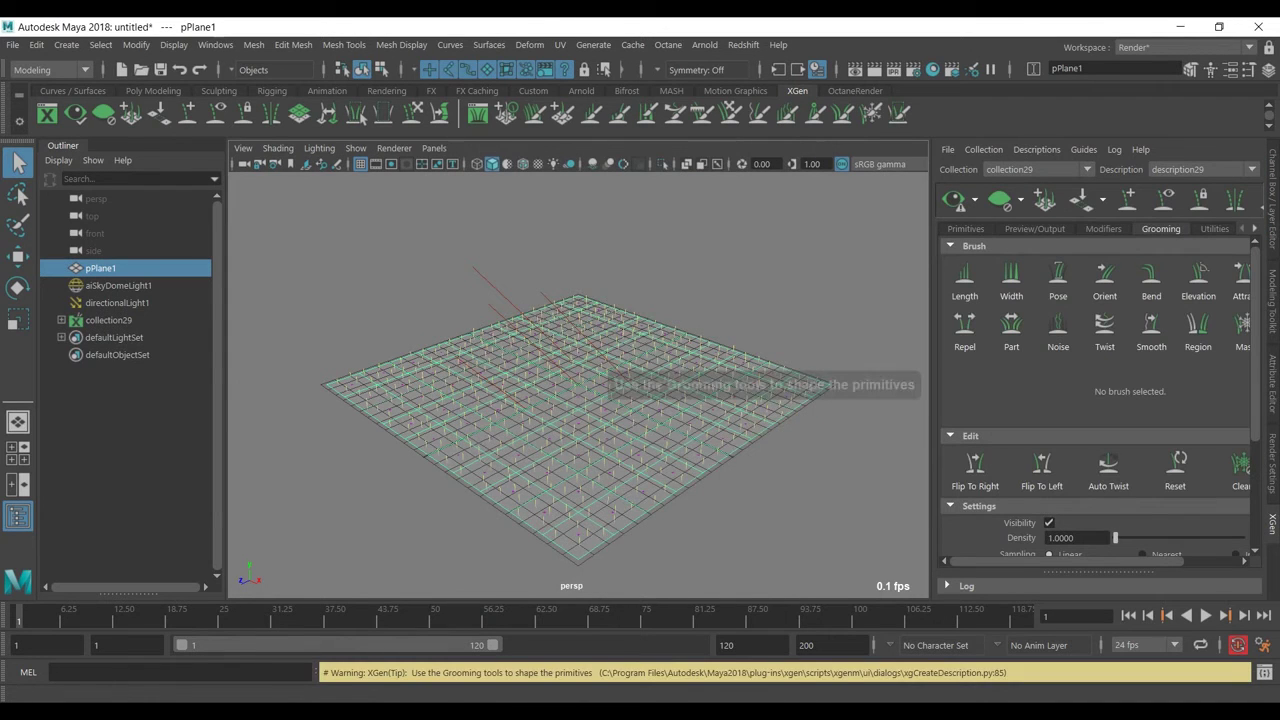
Raise the groom density of the splines on the plane to about 87.3
scroll(578, 400, "up", 5)
left_click_drag(578, 400, 520, 332, "alt")
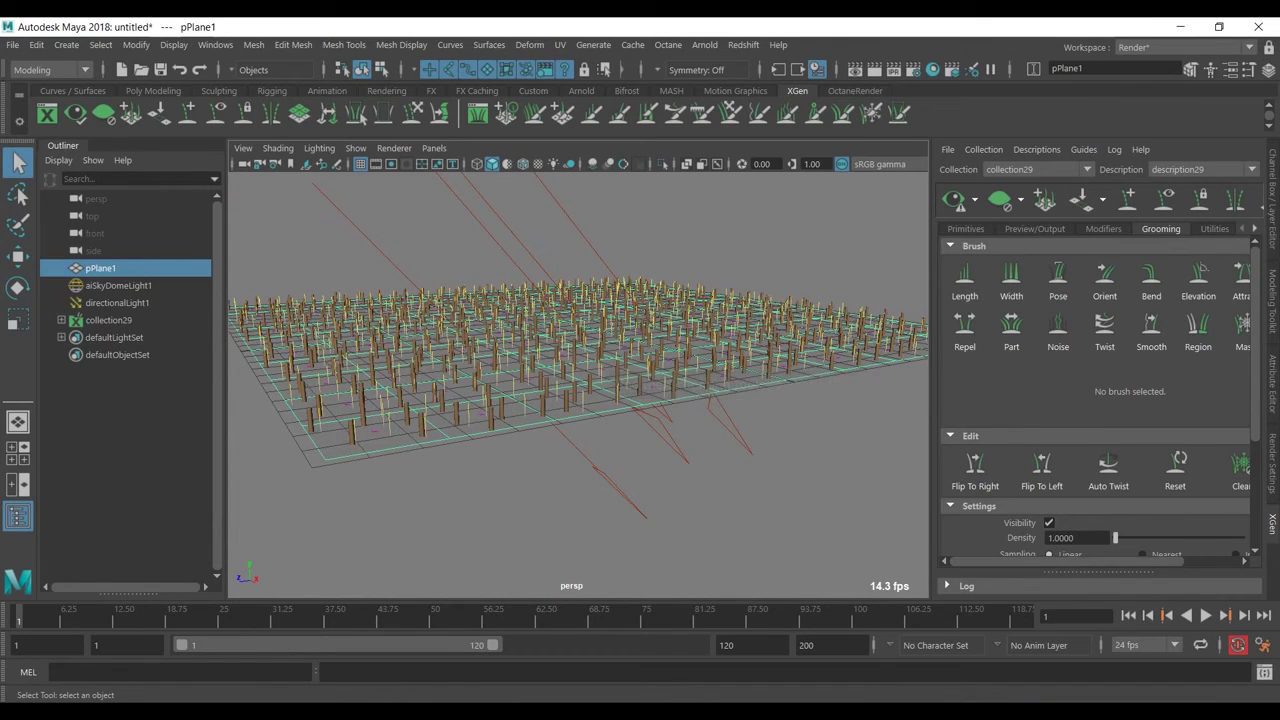
left_click_drag(932, 290, 876, 282)
scroll(1096, 326, "down", 1)
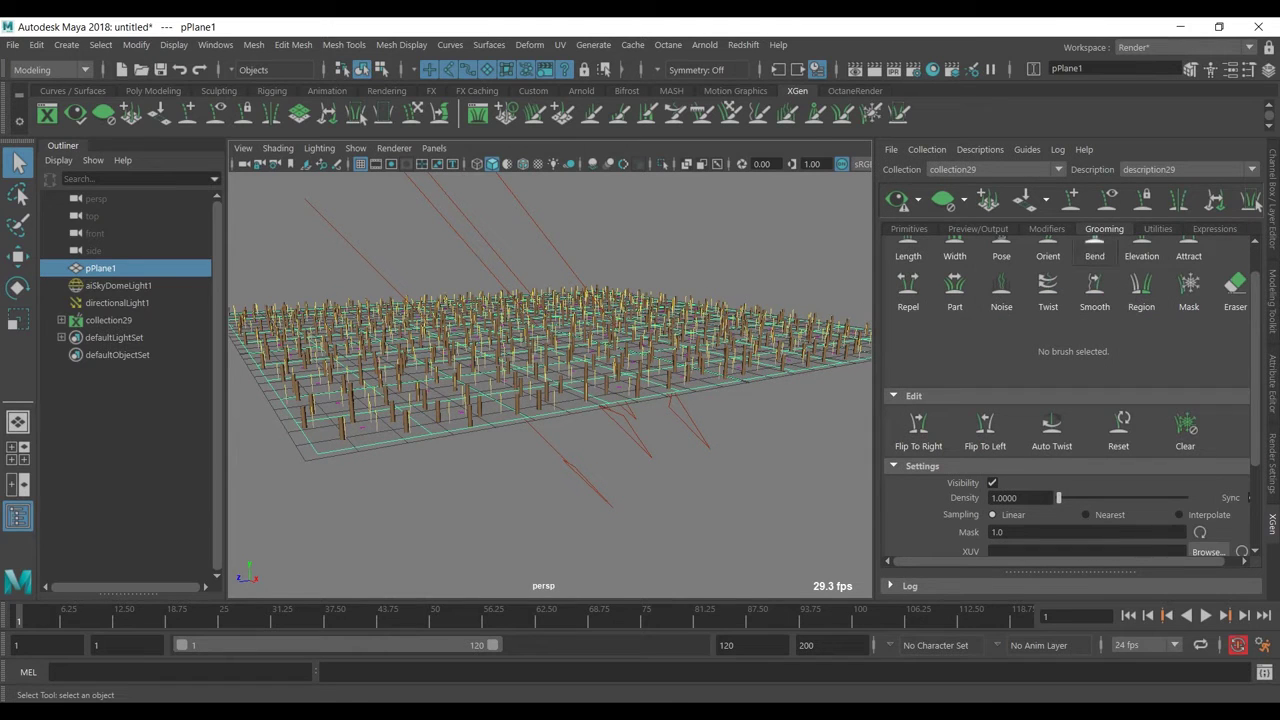
scroll(1120, 345, "down", 4)
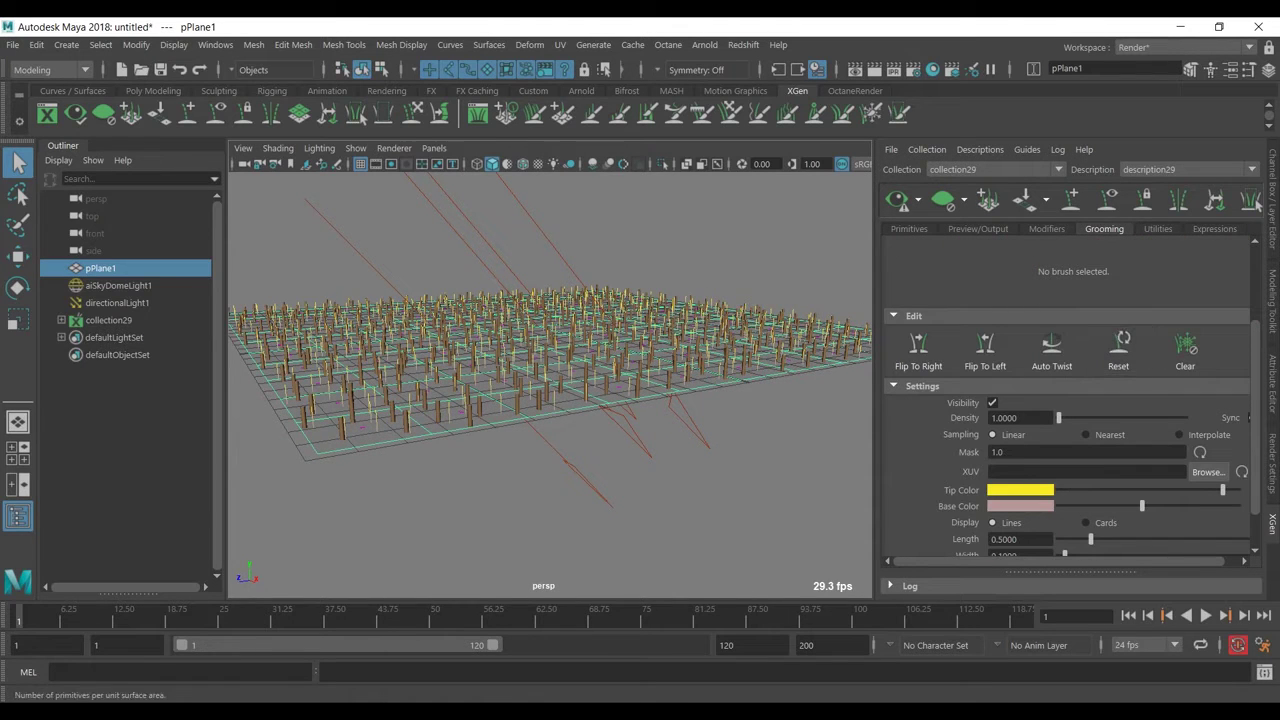
left_click_drag(1058, 418, 1075, 418)
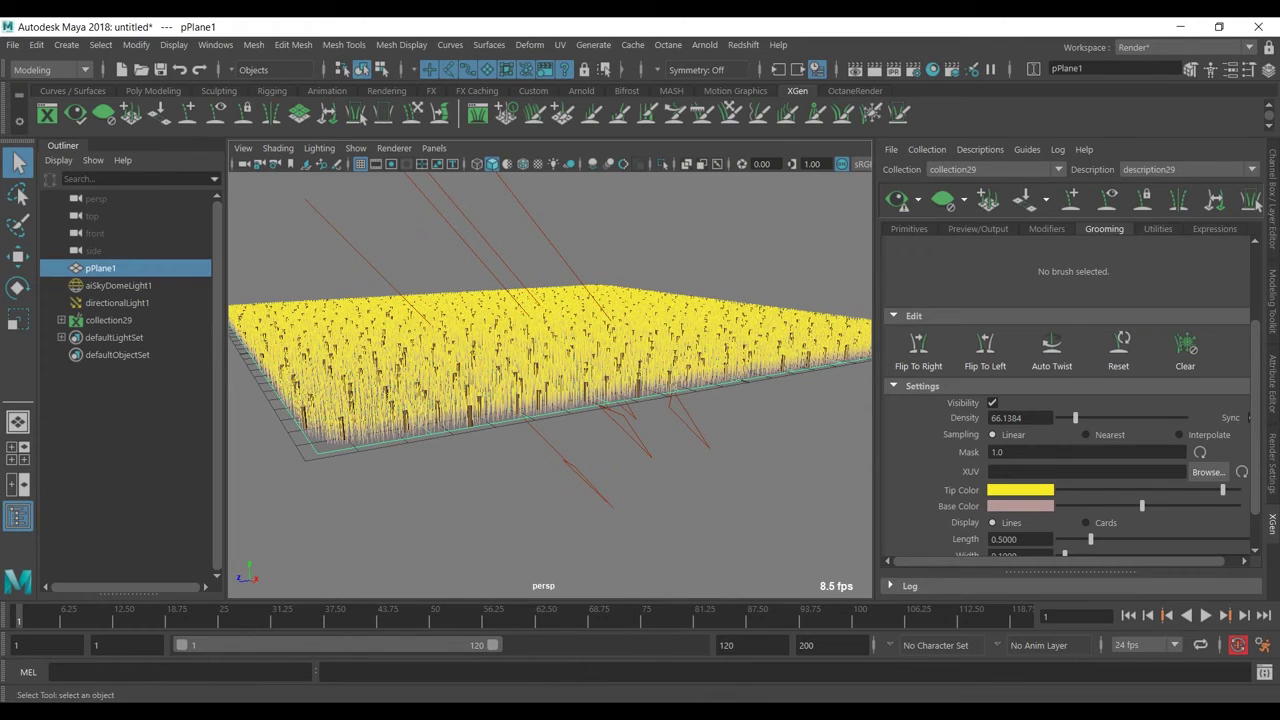
mouse_move(560, 385)
left_mouse_down("alt")
mouse_move(556, 445)
mouse_move(570, 385)
left_mouse_up("alt")
right_click_drag(570, 385, 638, 391, "alt")
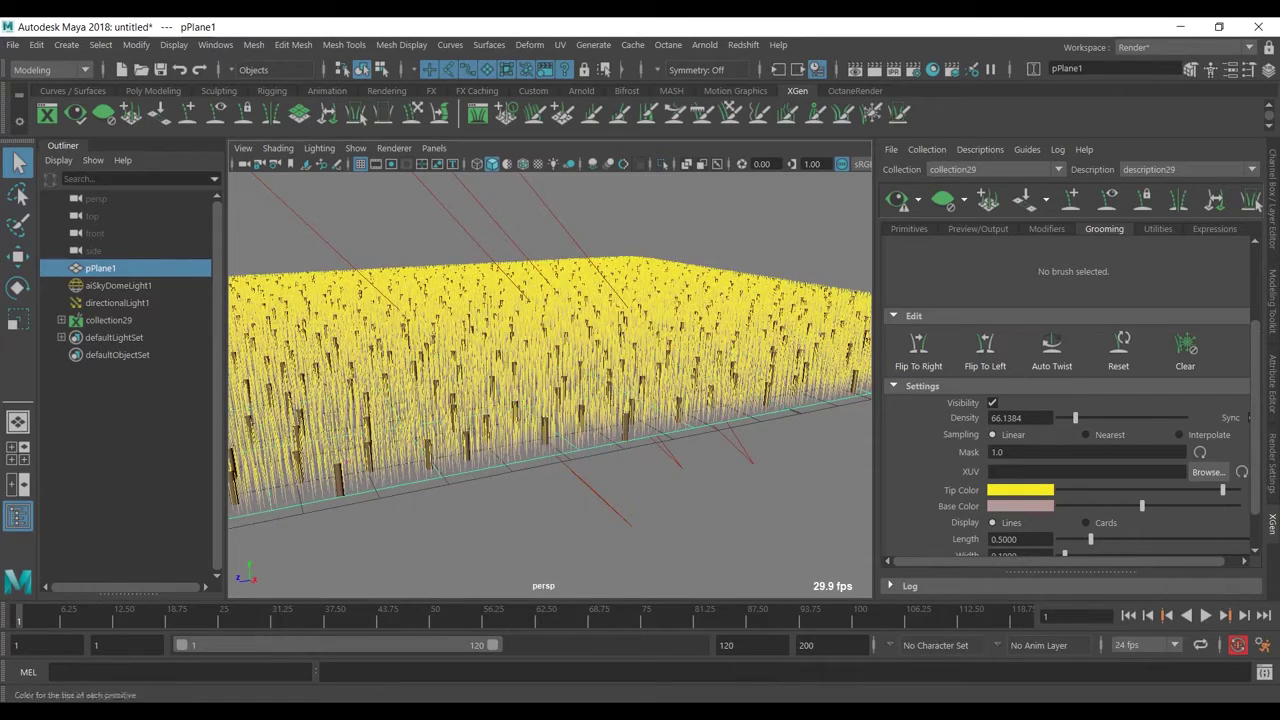
left_click_drag(1075, 418, 1080, 418)
Set the groom splines' length to about 0.735 and their width to about 0.072
scroll(1082, 468, "down", 1)
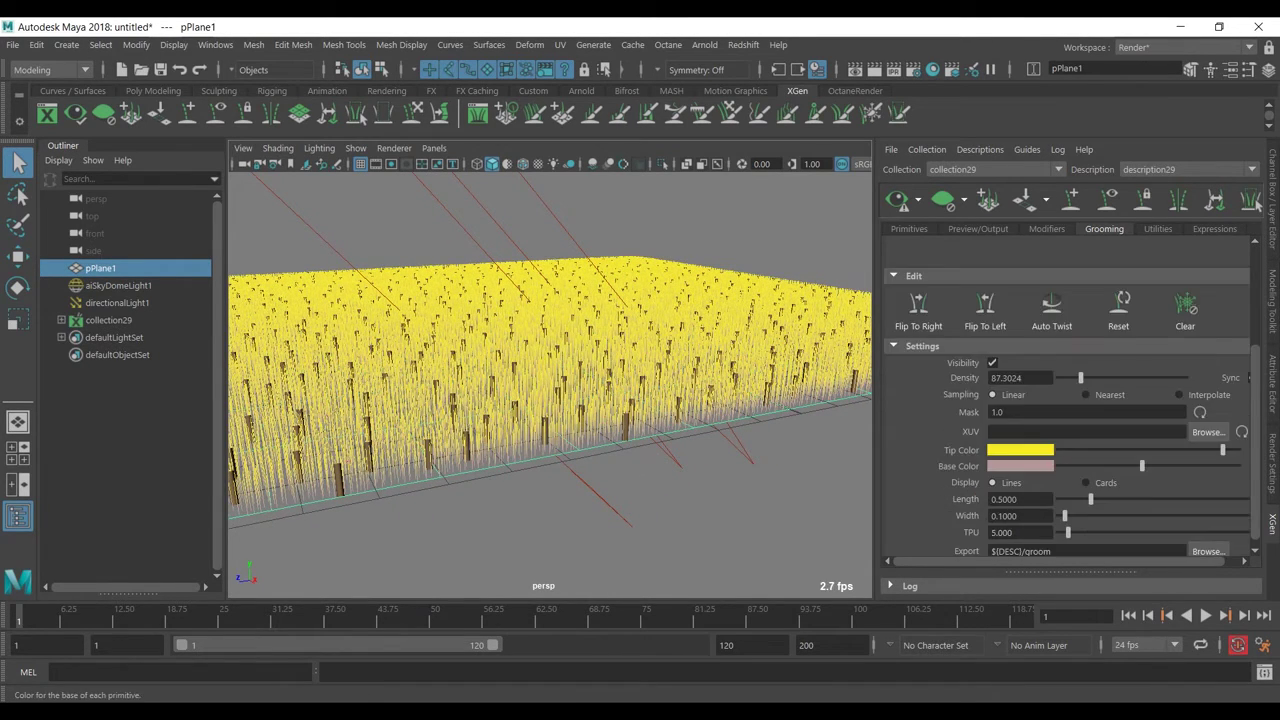
scroll(1065, 480, "down", 1)
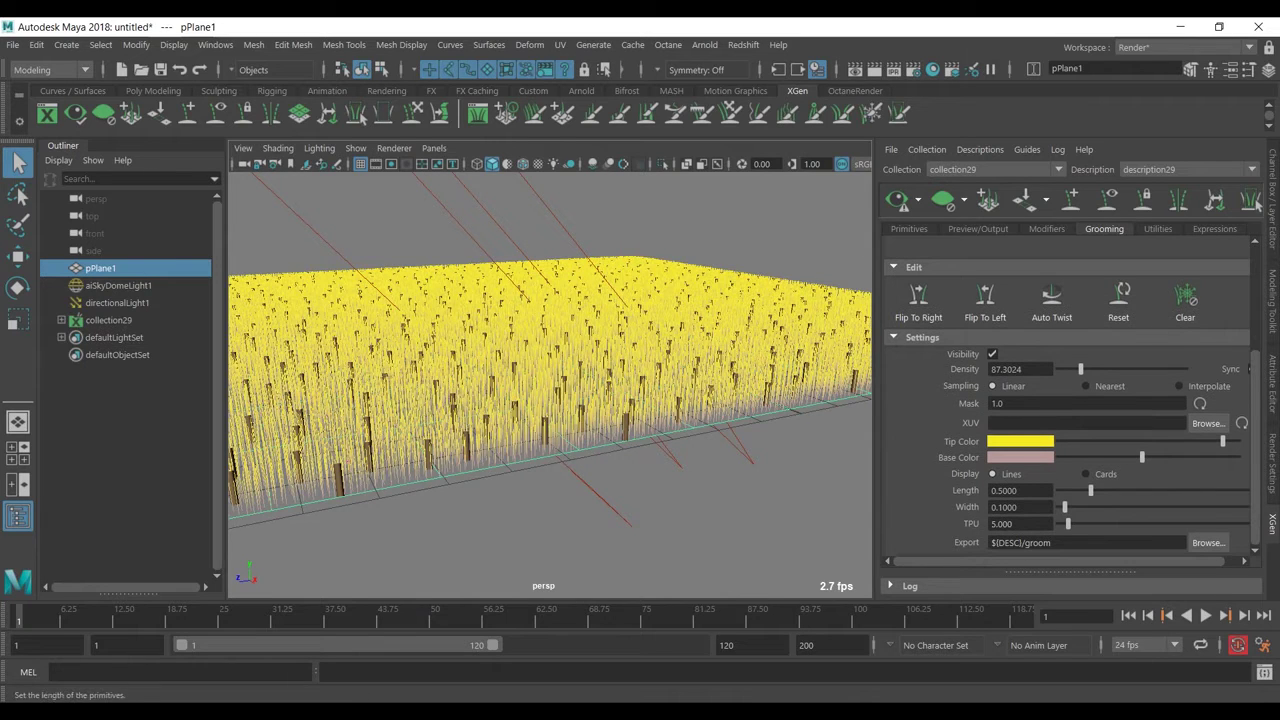
left_click_drag(1090, 490, 1062, 507)
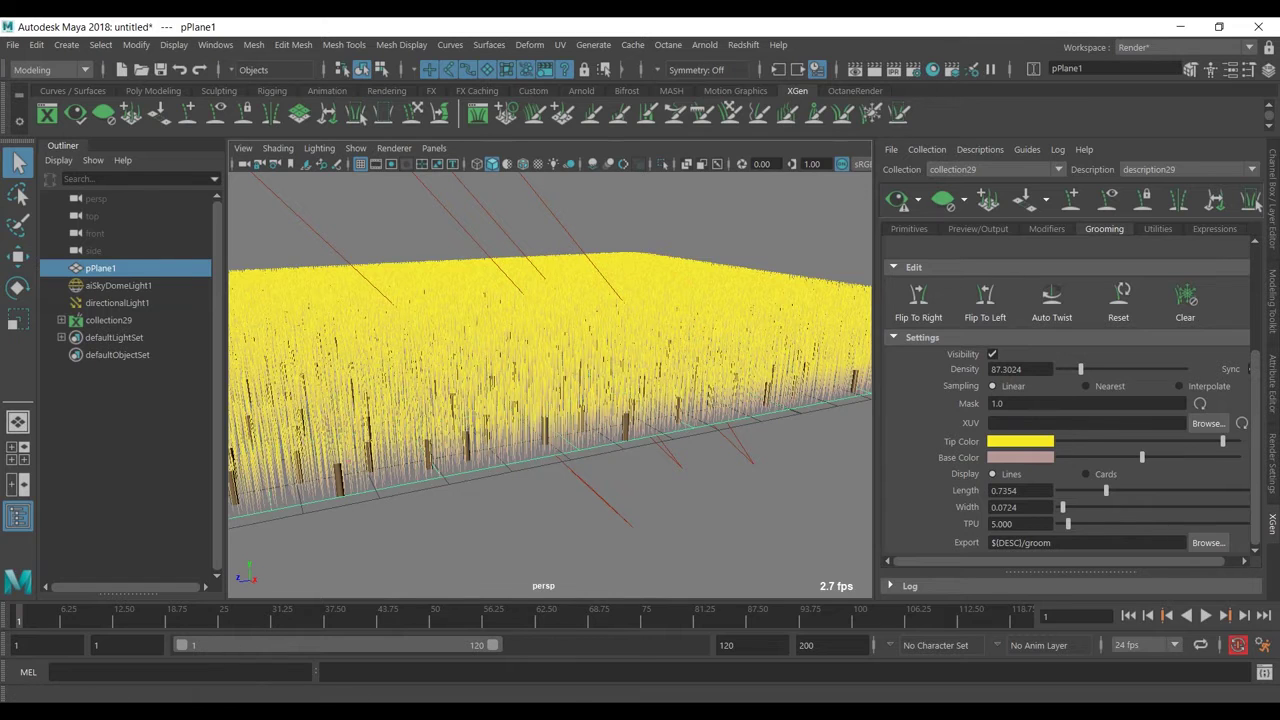
left_click(909, 229)
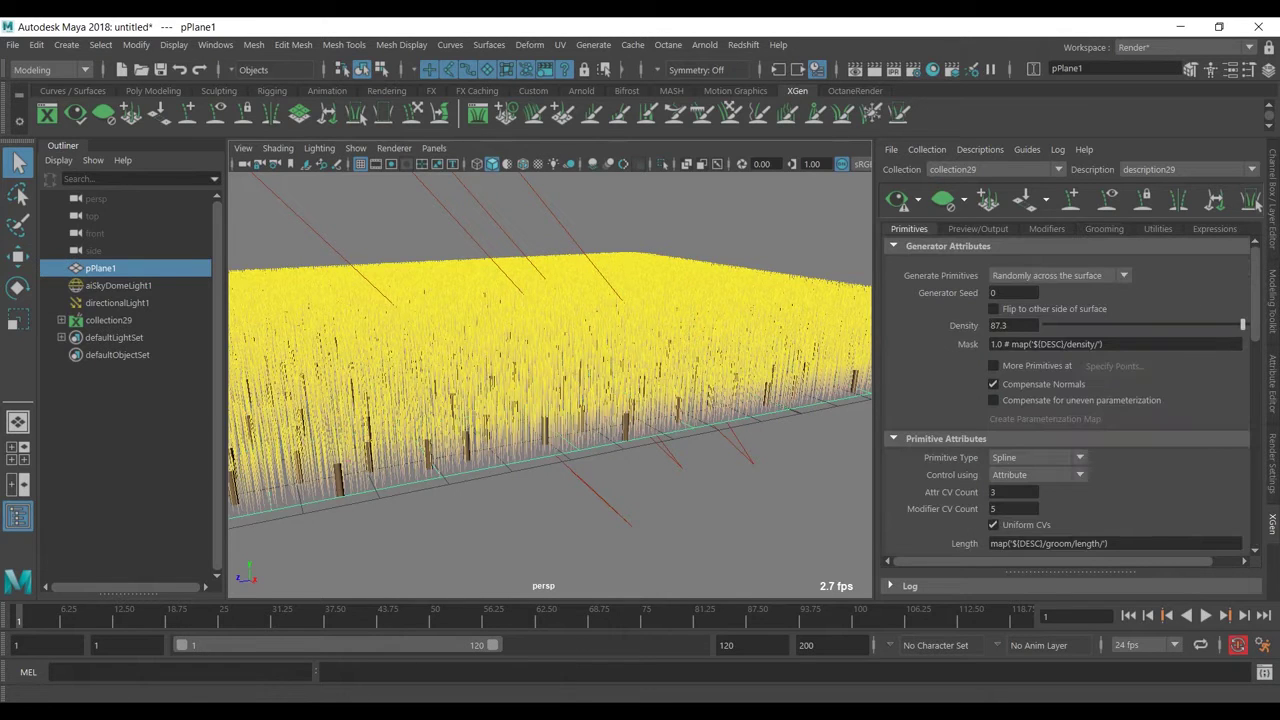
left_click(1047, 229)
left_click(1104, 228)
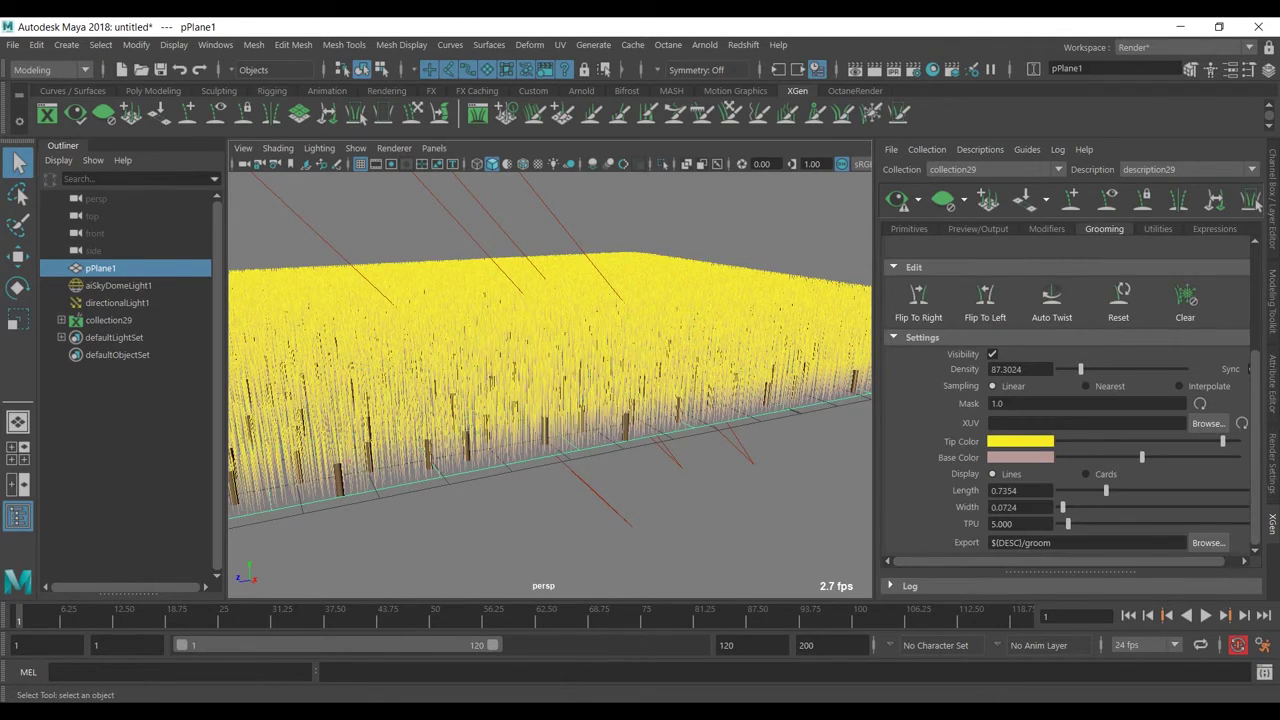
Generate the XGen preview of the primitives on the plane and turn off the groom splines' visibility
left_click_drag(520, 380, 625, 445, "alt")
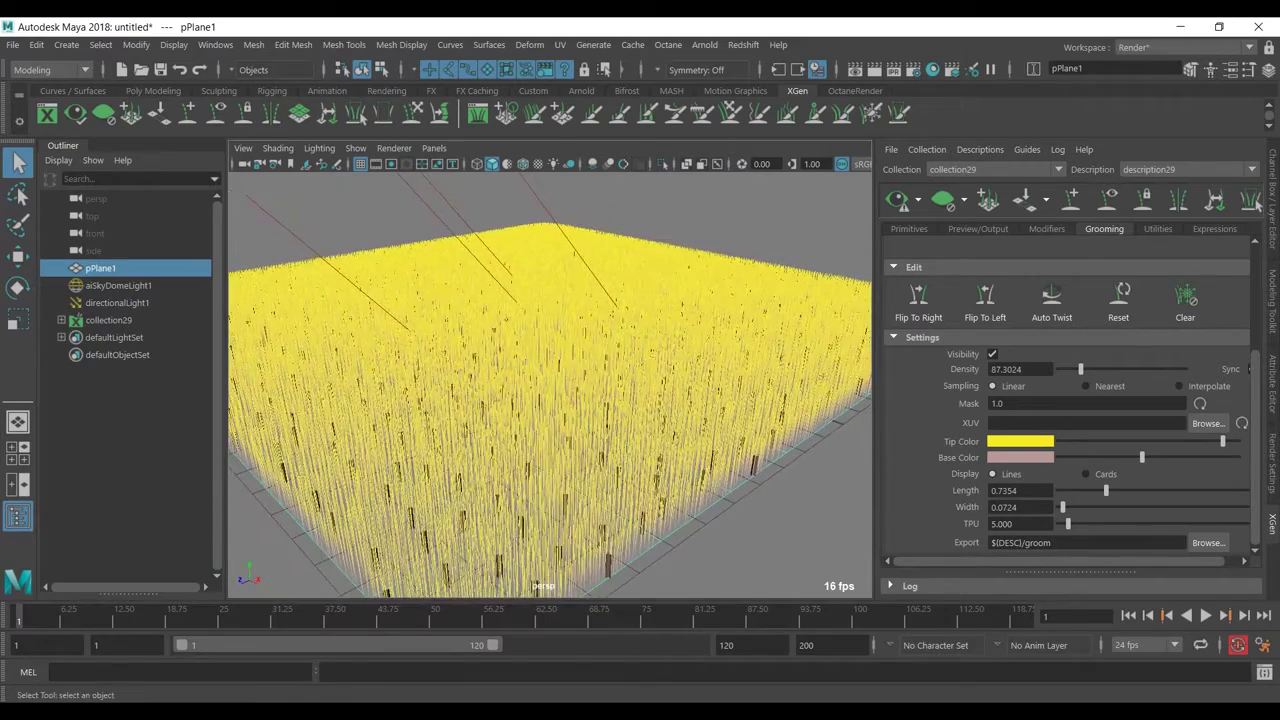
middle_click_drag(590, 440, 625, 440, "alt")
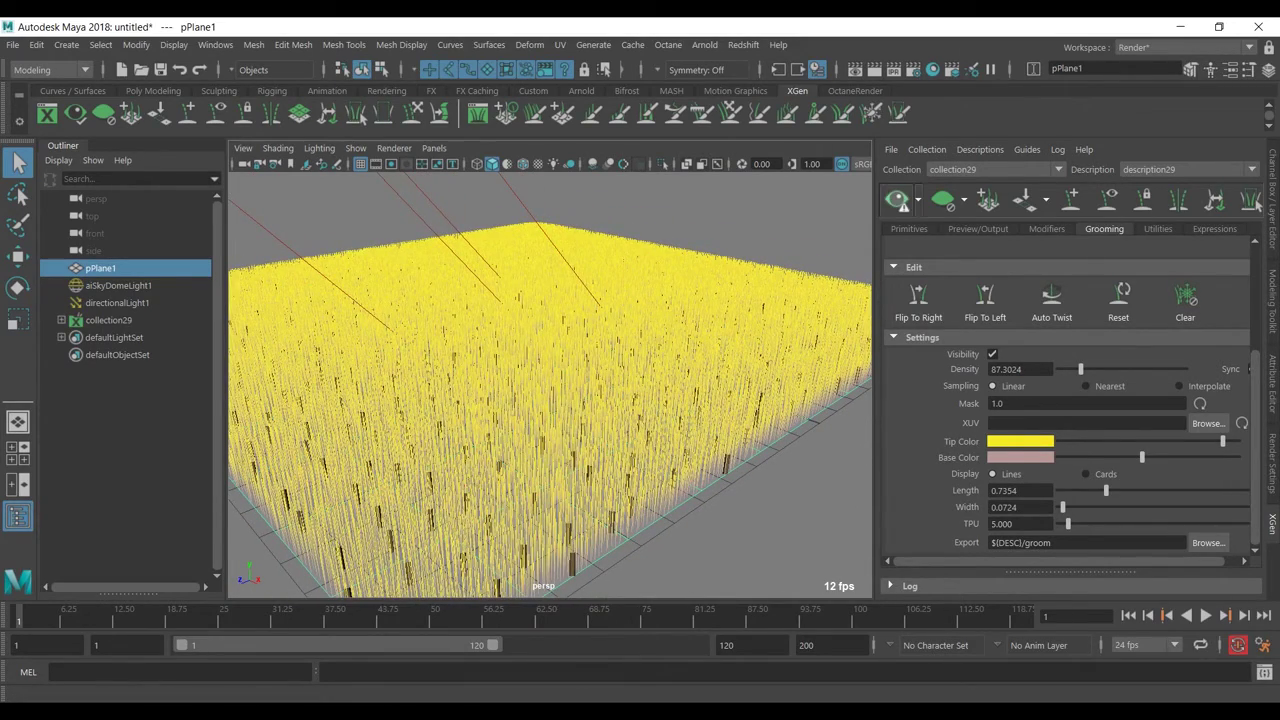
scroll(550, 385, "down", 3)
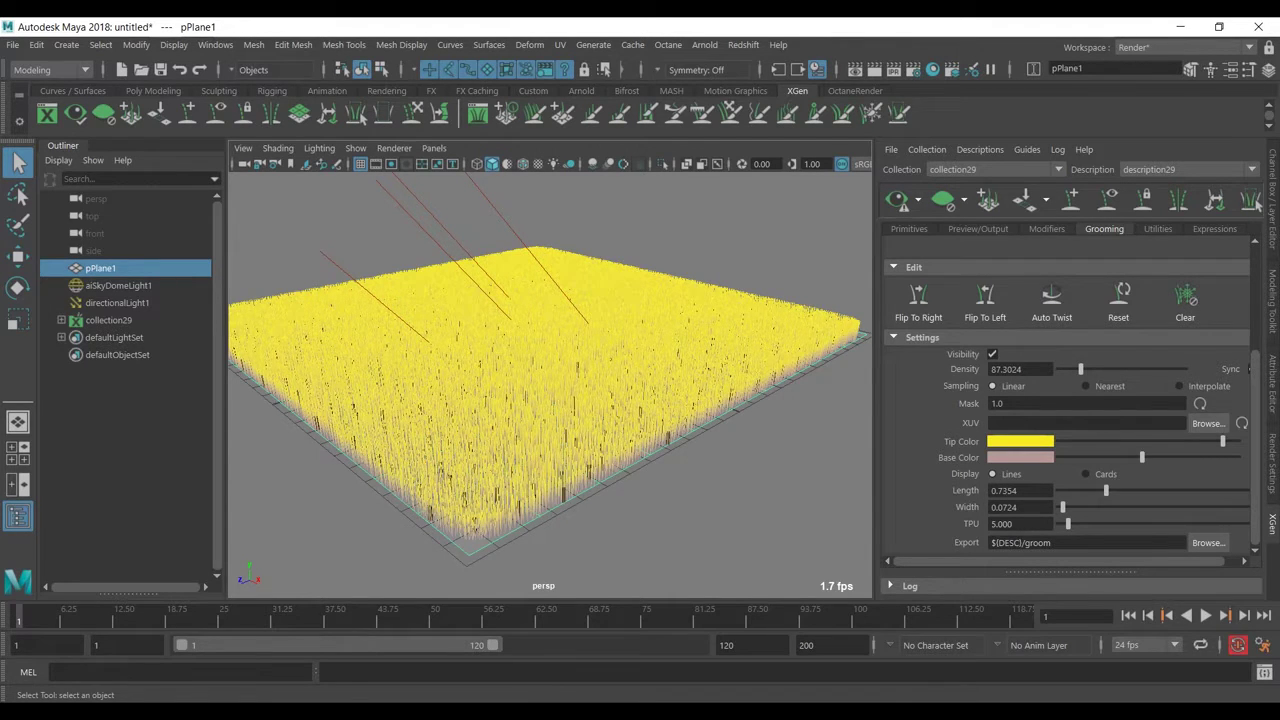
scroll(550, 387, "up", 5)
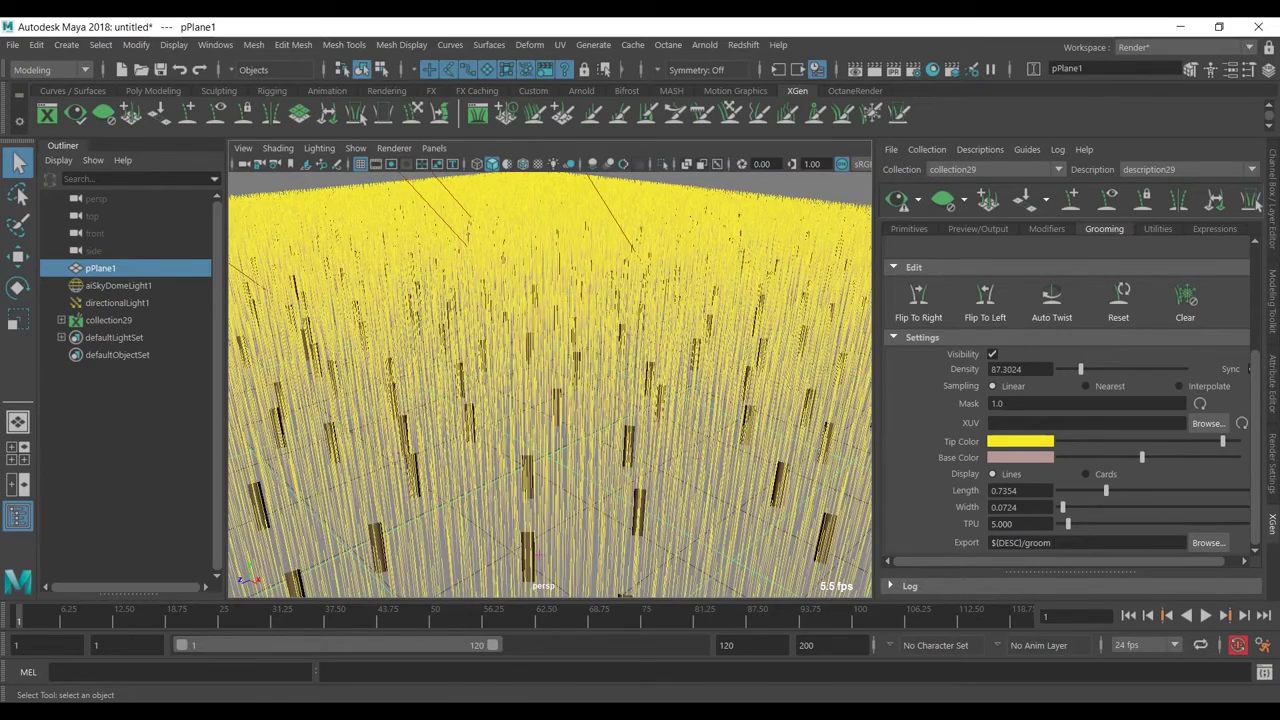
scroll(550, 387, "down", 5)
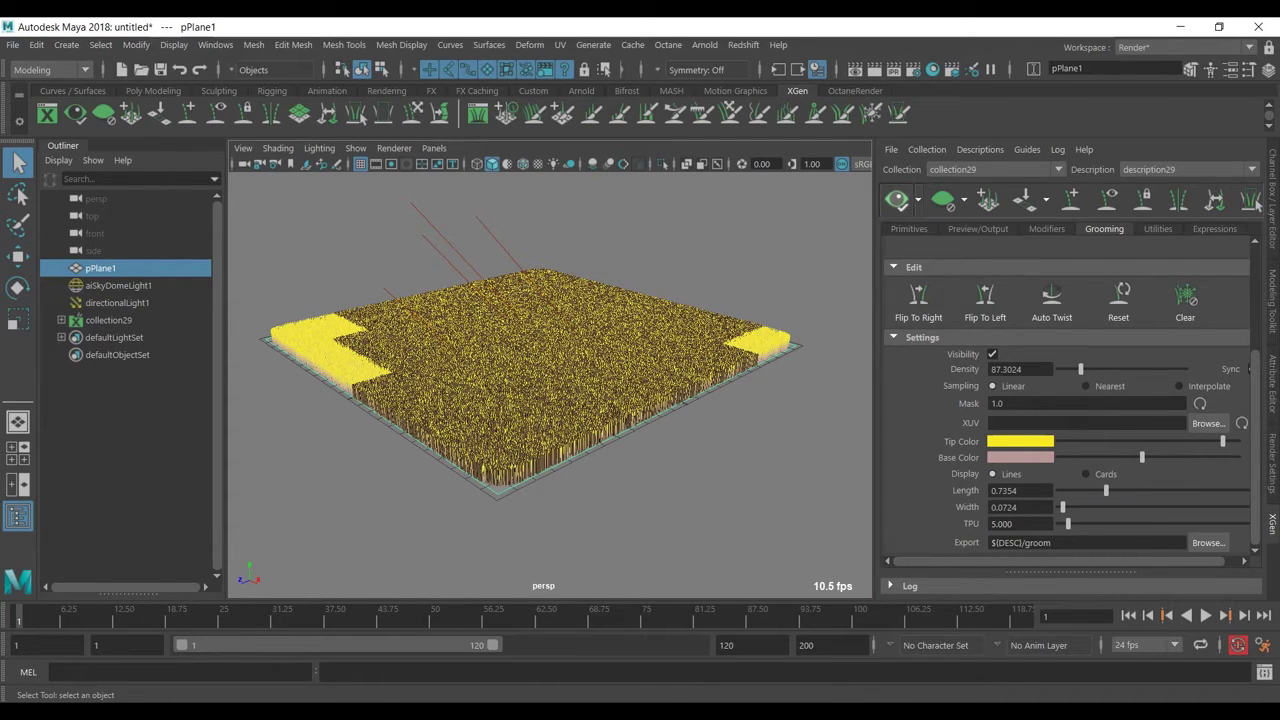
left_click(897, 200)
scroll(550, 380, "up", 3)
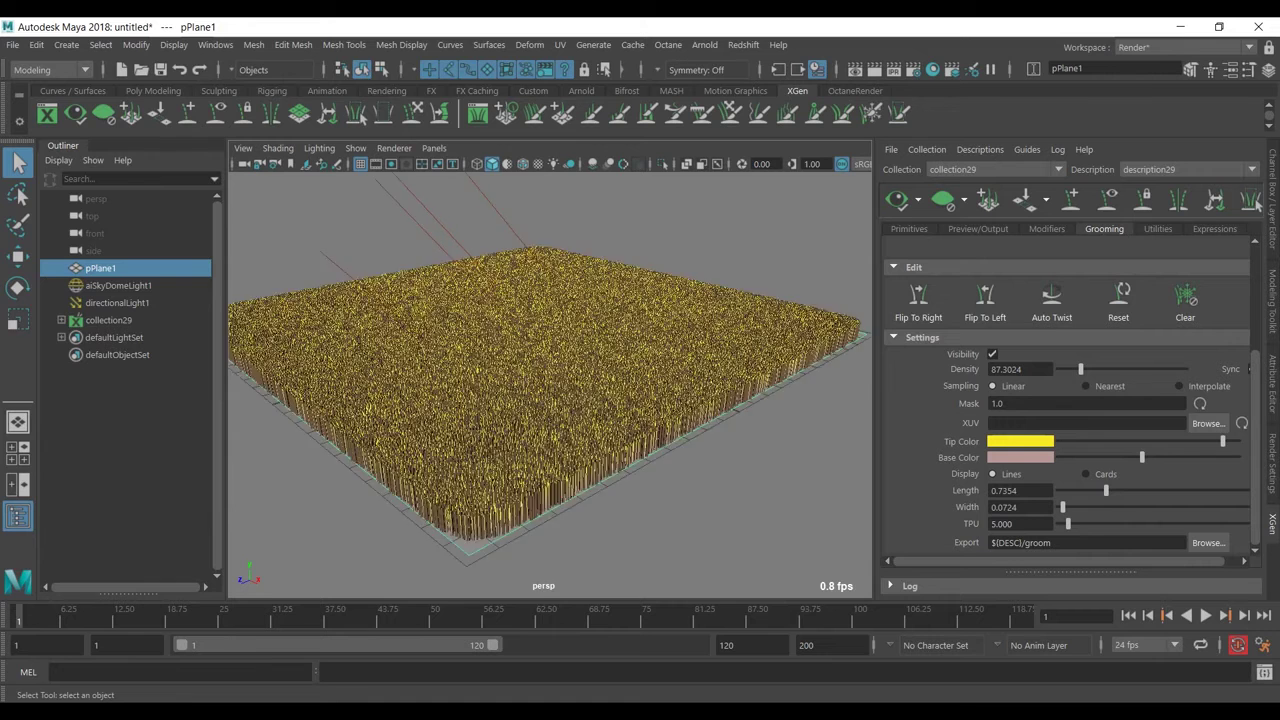
scroll(550, 385, "down", 3)
left_click(992, 354)
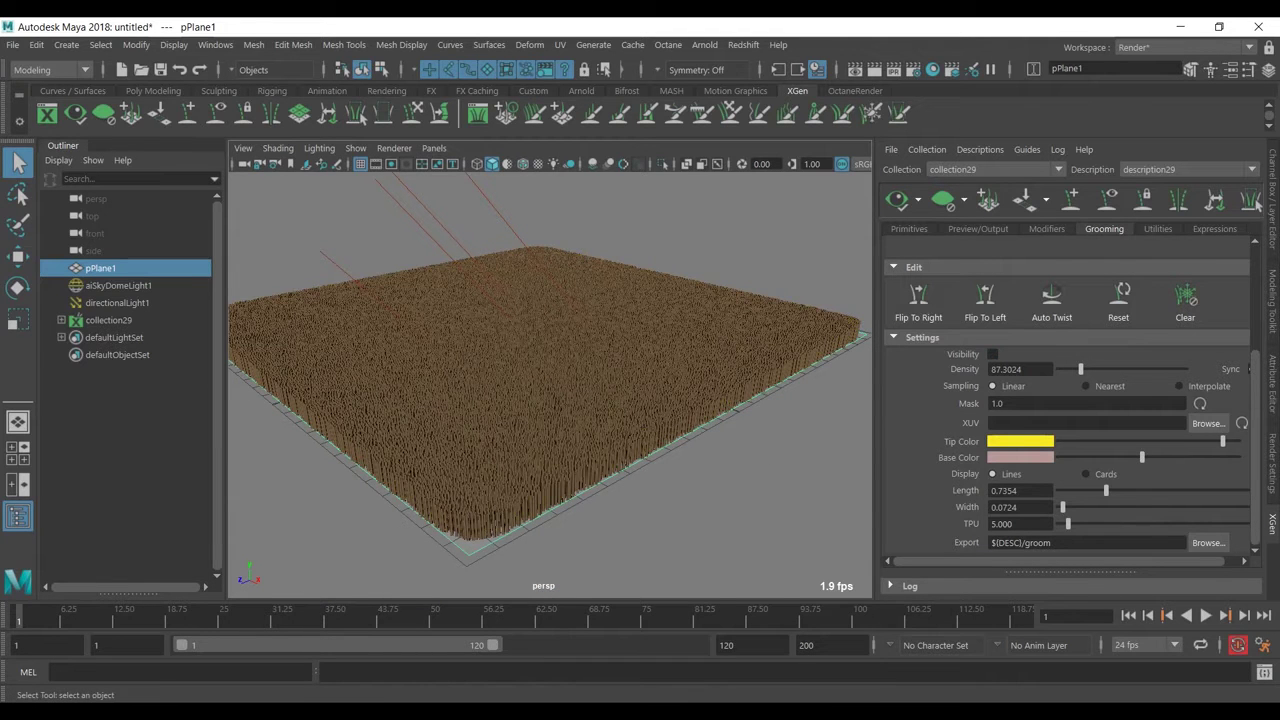
Examine the shape and thickness of the previewed primitives up close along the plane's edge
scroll(550, 385, "up", 2)
left_click_drag(560, 400, 460, 315, "alt")
middle_click_drag(460, 315, 480, 360, "alt")
left_click_drag(480, 360, 490, 380, "alt")
scroll(550, 385, "up", 4)
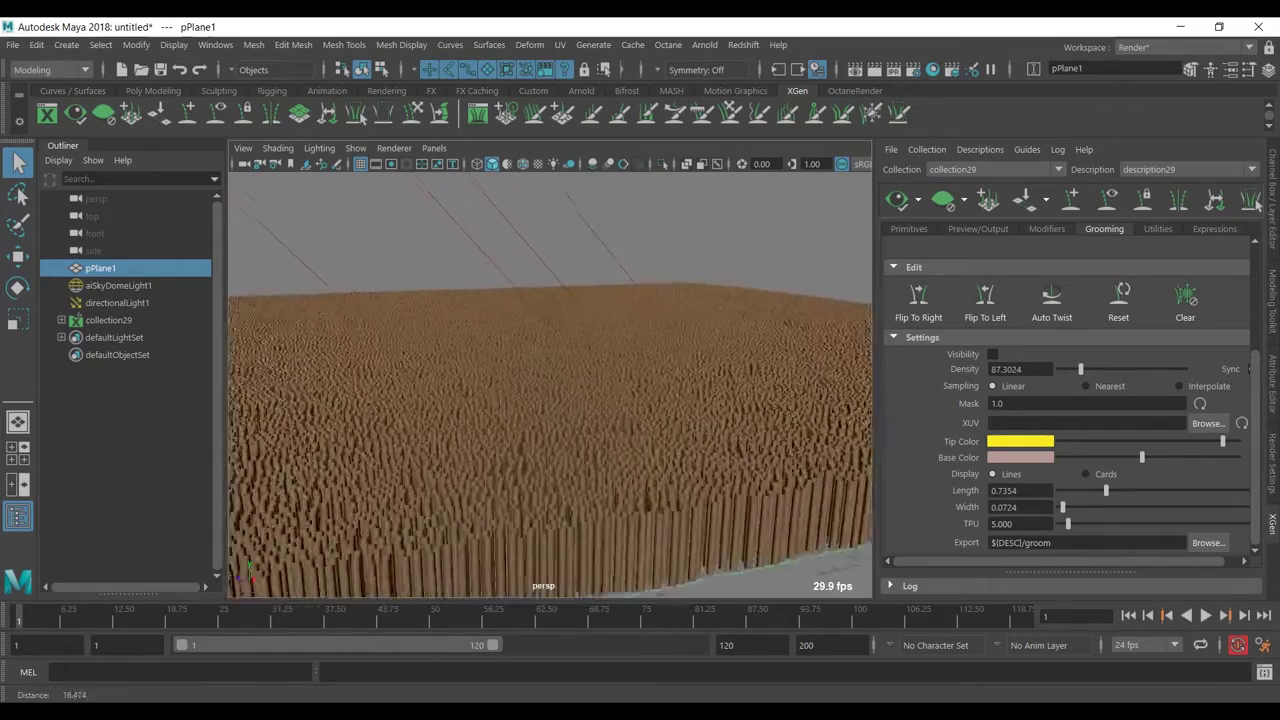
scroll(550, 385, "down", 3)
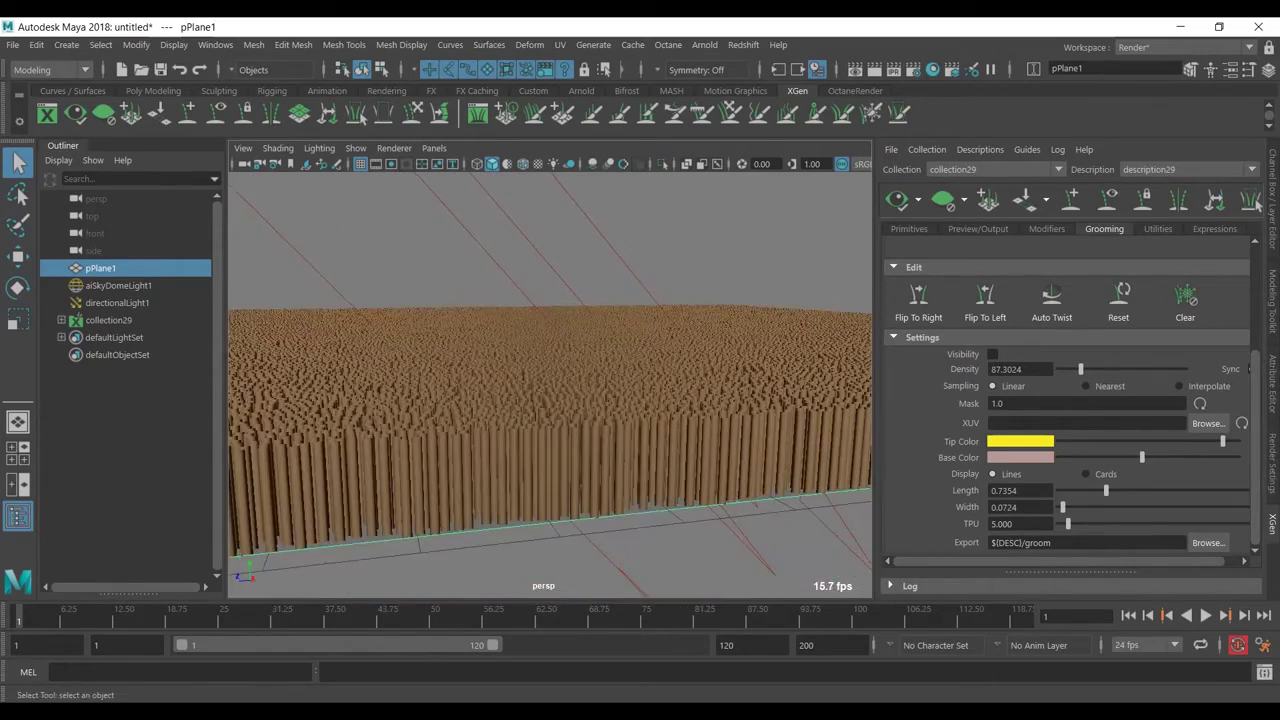
Bring up the primitives' Width Ramp and taper settings, making room by widening the XGen editor and hiding the Outliner
left_click(909, 228)
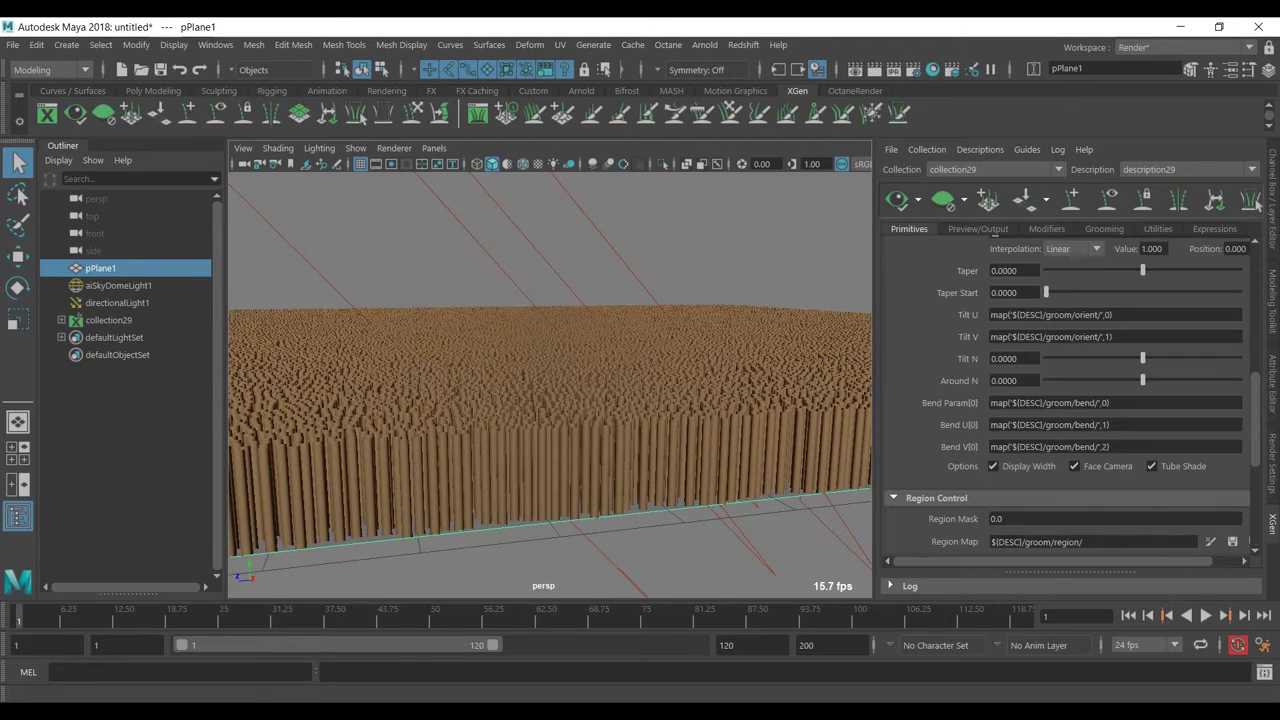
scroll(1070, 400, "down", 5)
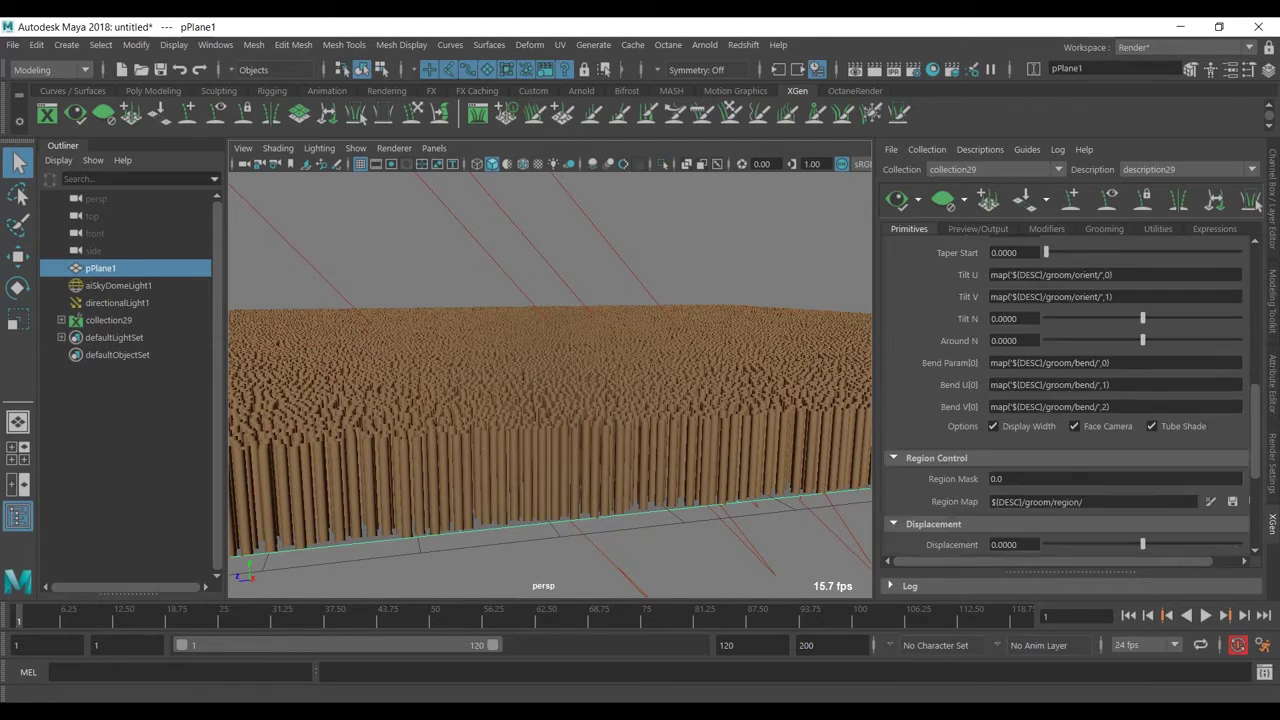
scroll(1070, 400, "up", 8)
scroll(1070, 400, "up", 4)
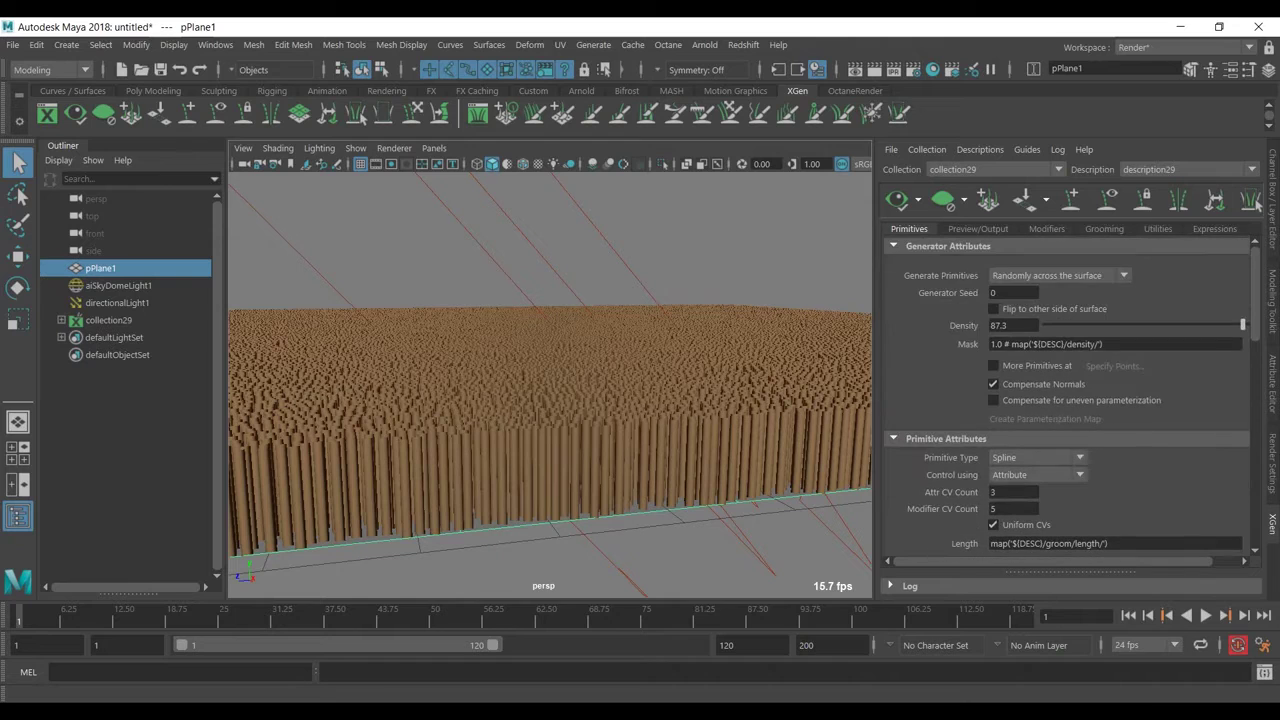
scroll(993, 365, "down", 4)
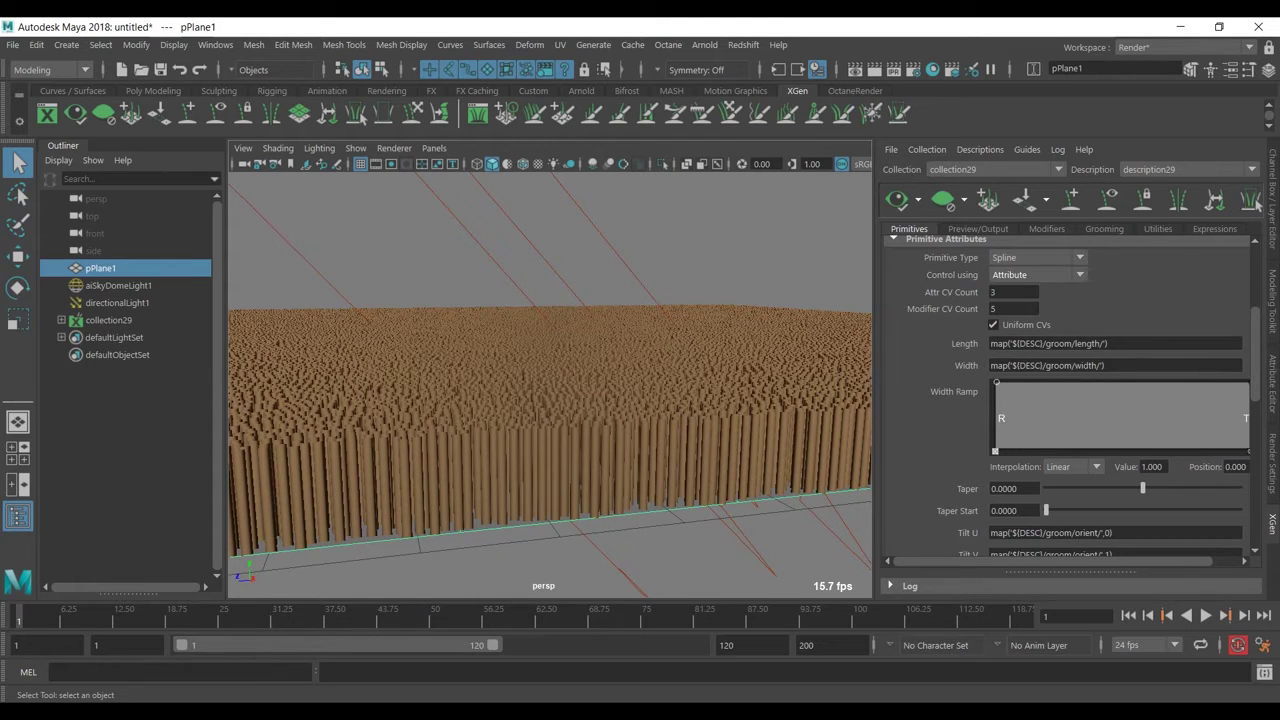
left_click_drag(875, 400, 836, 400)
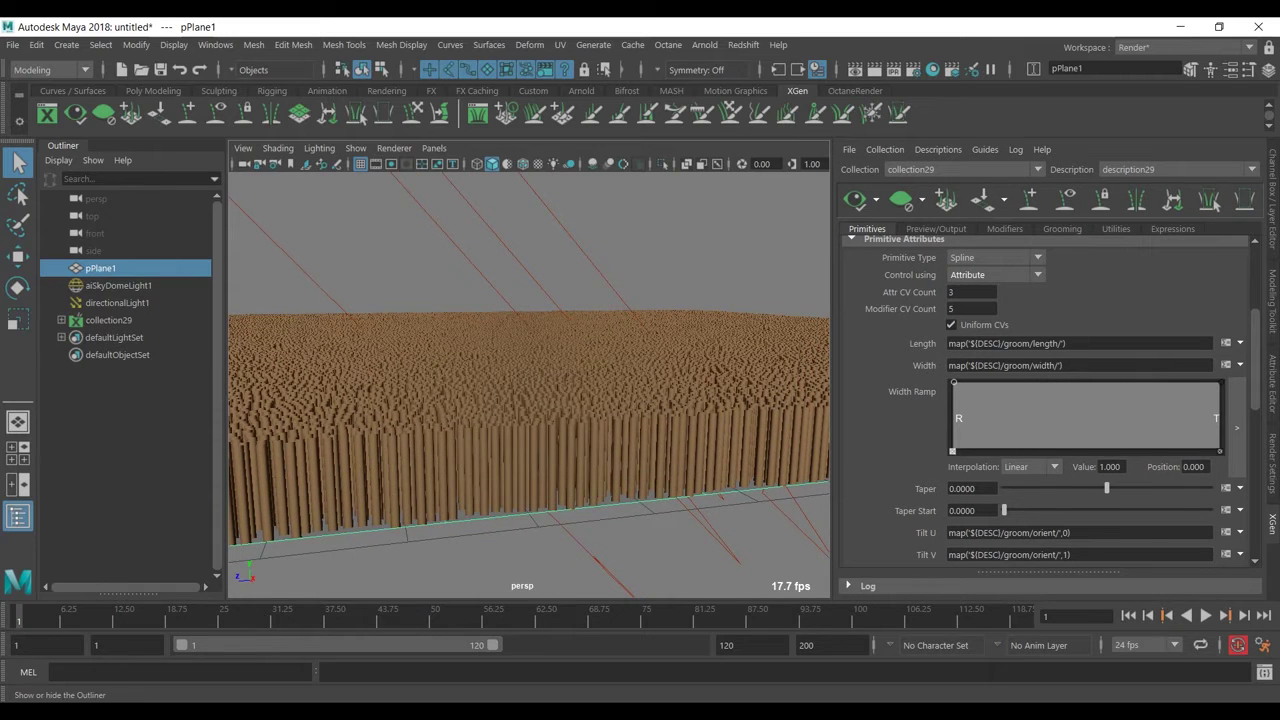
left_click(18, 516)
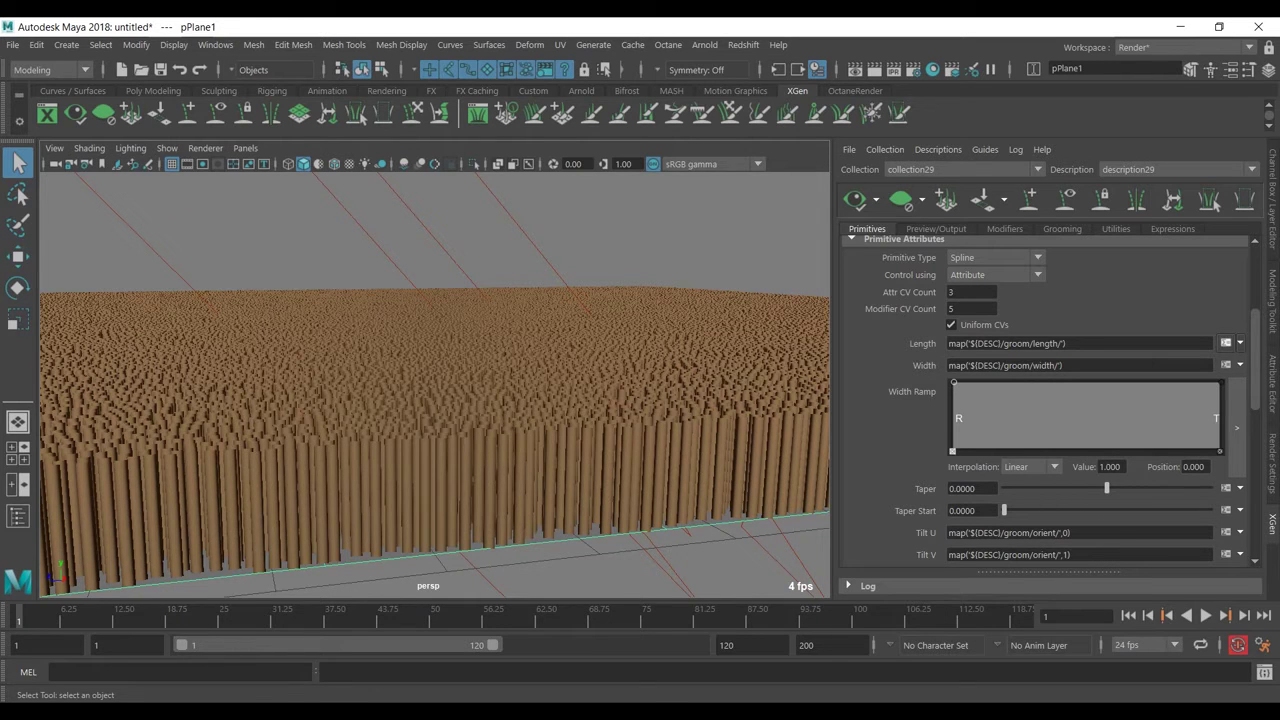
Multiply the primitives' Length expression by rand(1,4), accept it and refresh the XGen preview
left_click(1225, 343)
left_click(544, 424)
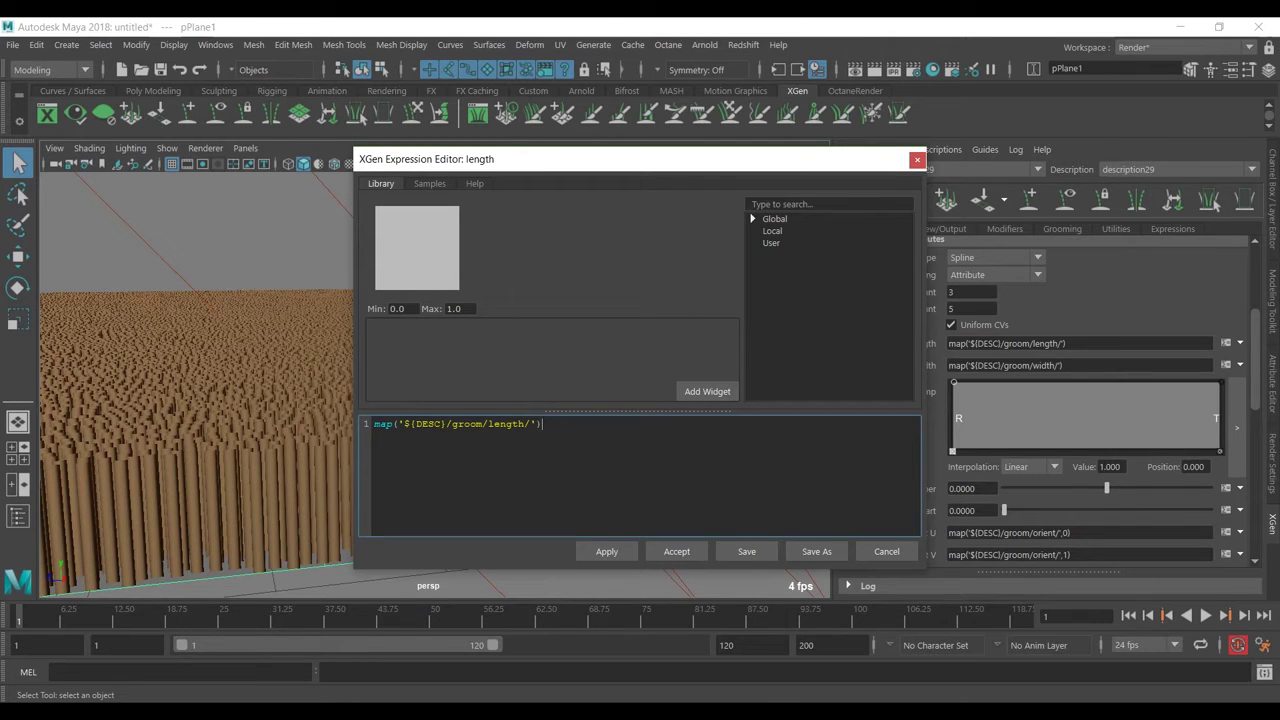
scroll(560, 436, "up", 1, "ctrl")
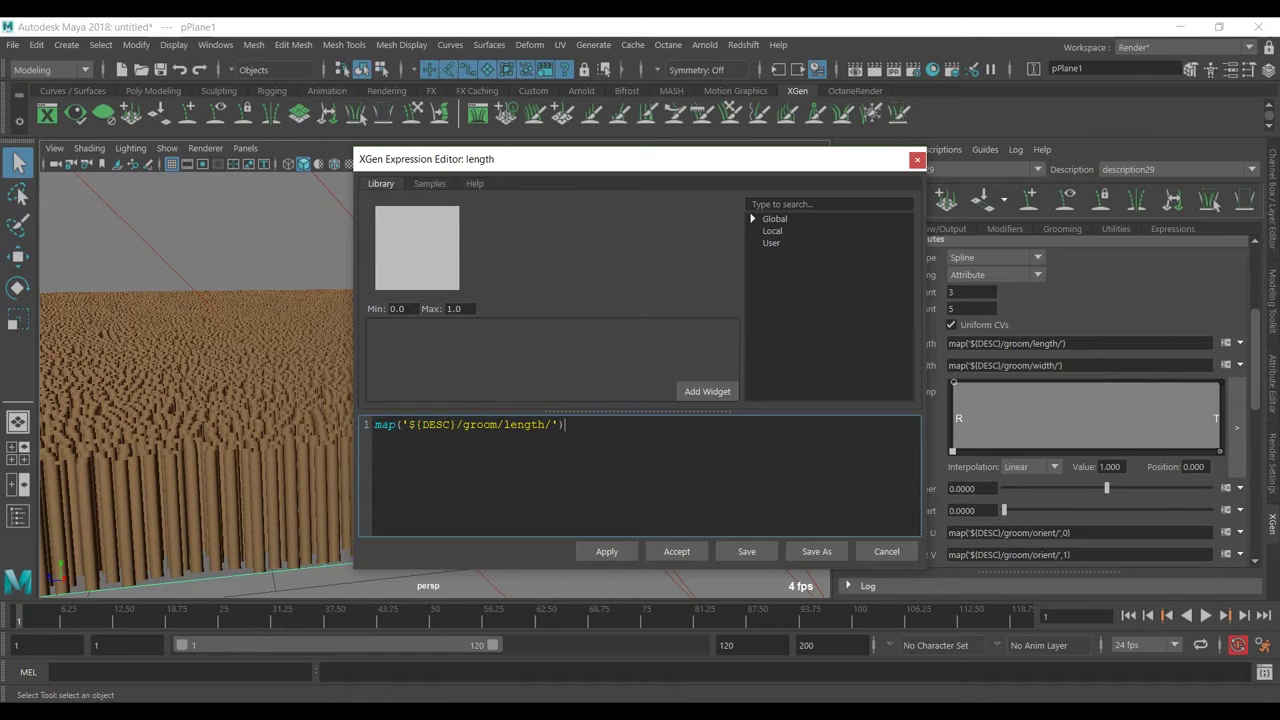
type("*rand(")
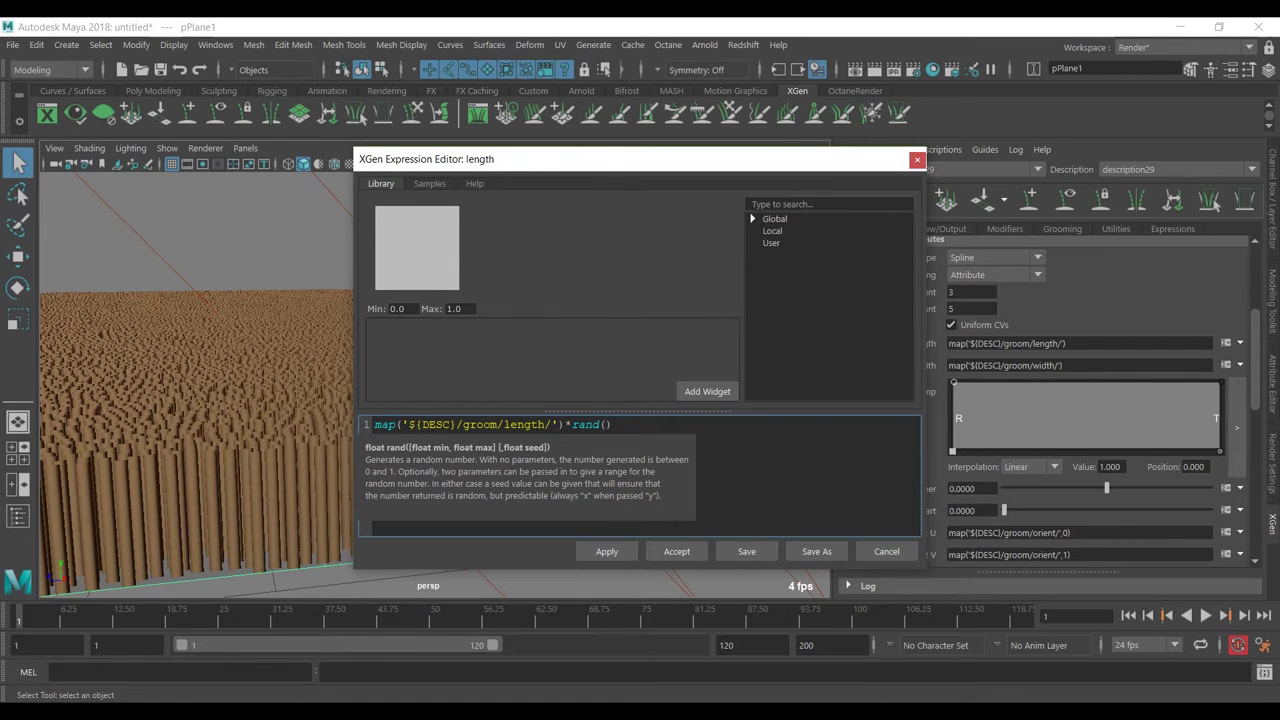
type("1,4")
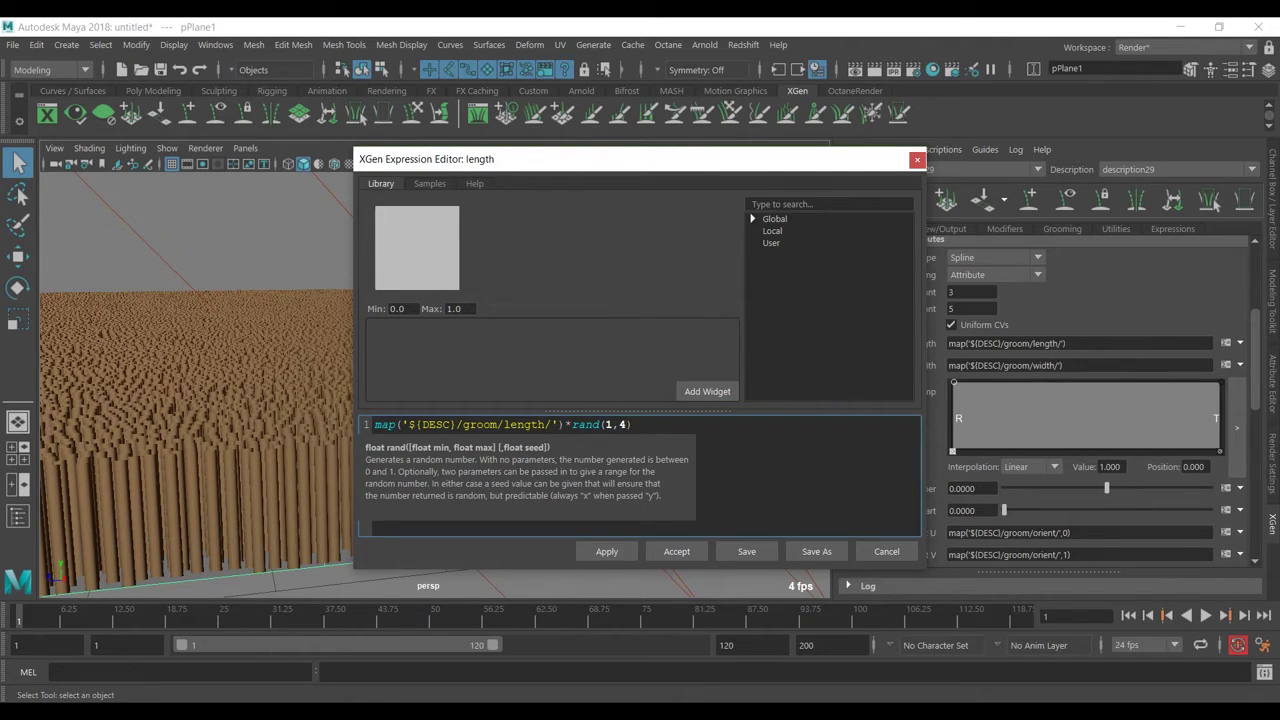
left_click(676, 551)
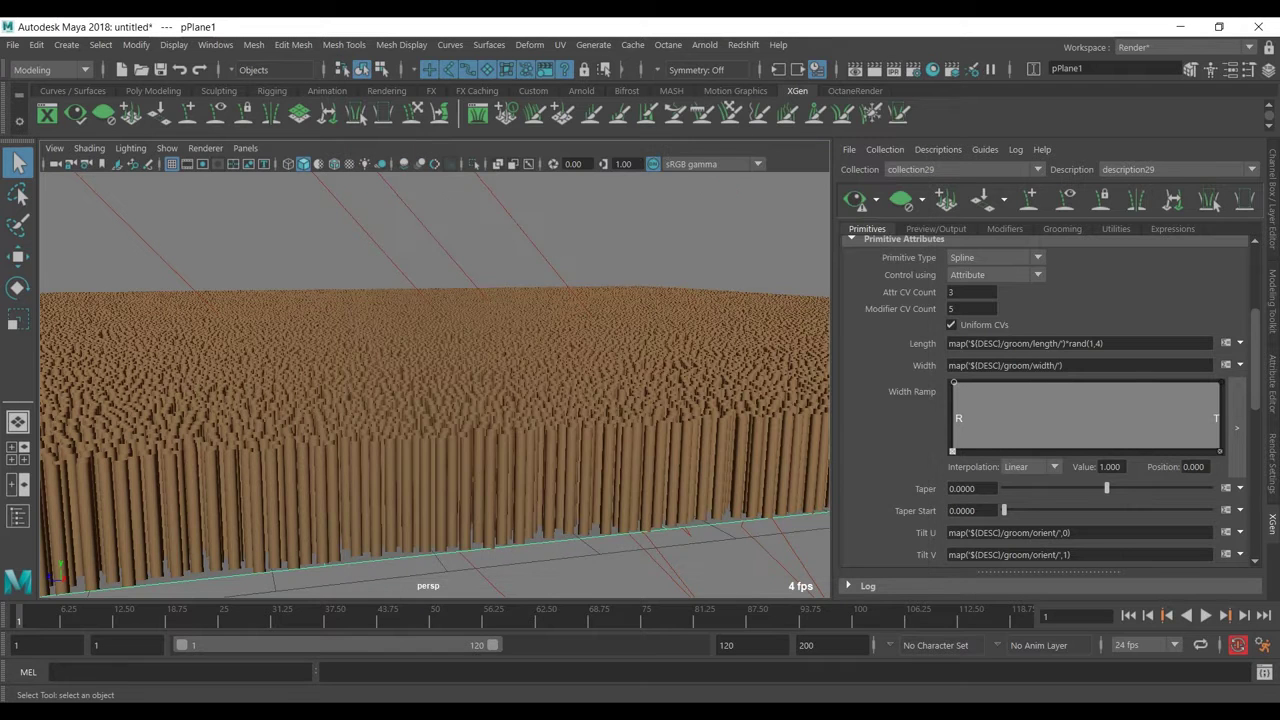
left_click(856, 200)
scroll(434, 385, "down", 5)
scroll(434, 385, "up", 3)
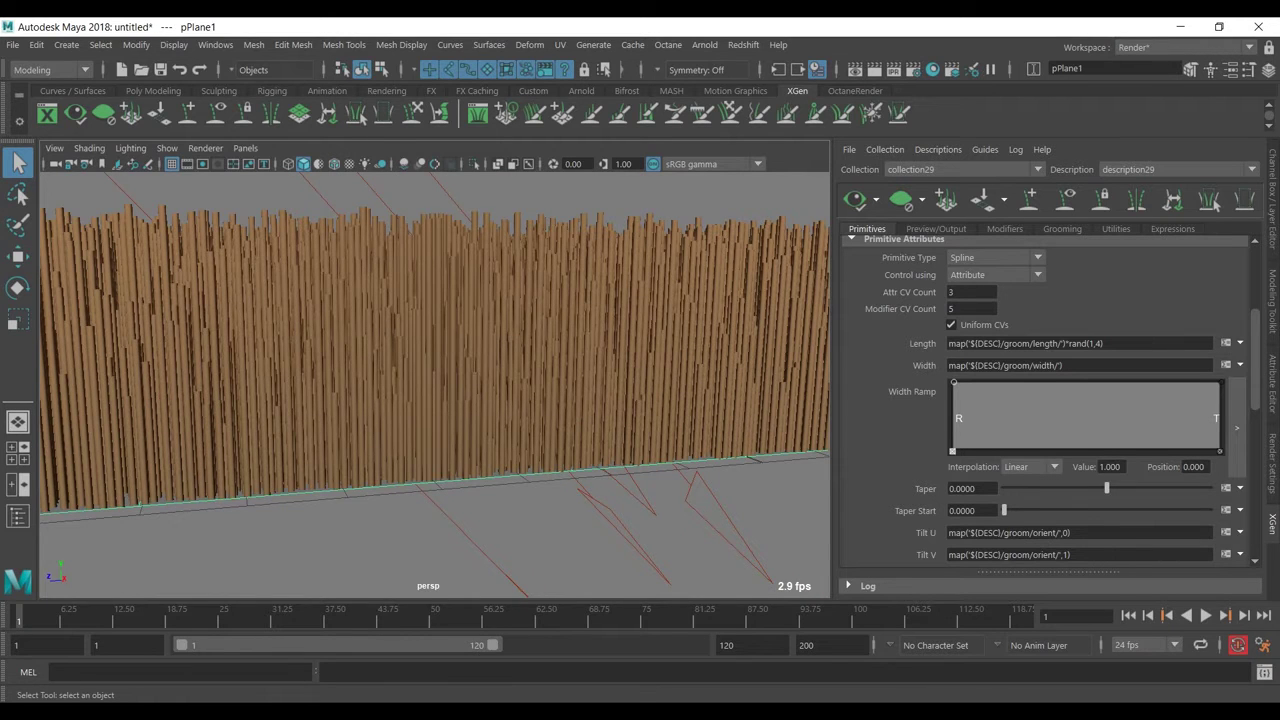
Change the random factor in the Length expression to rand(0.3,1) and refresh the preview of the blades
left_click(936, 229)
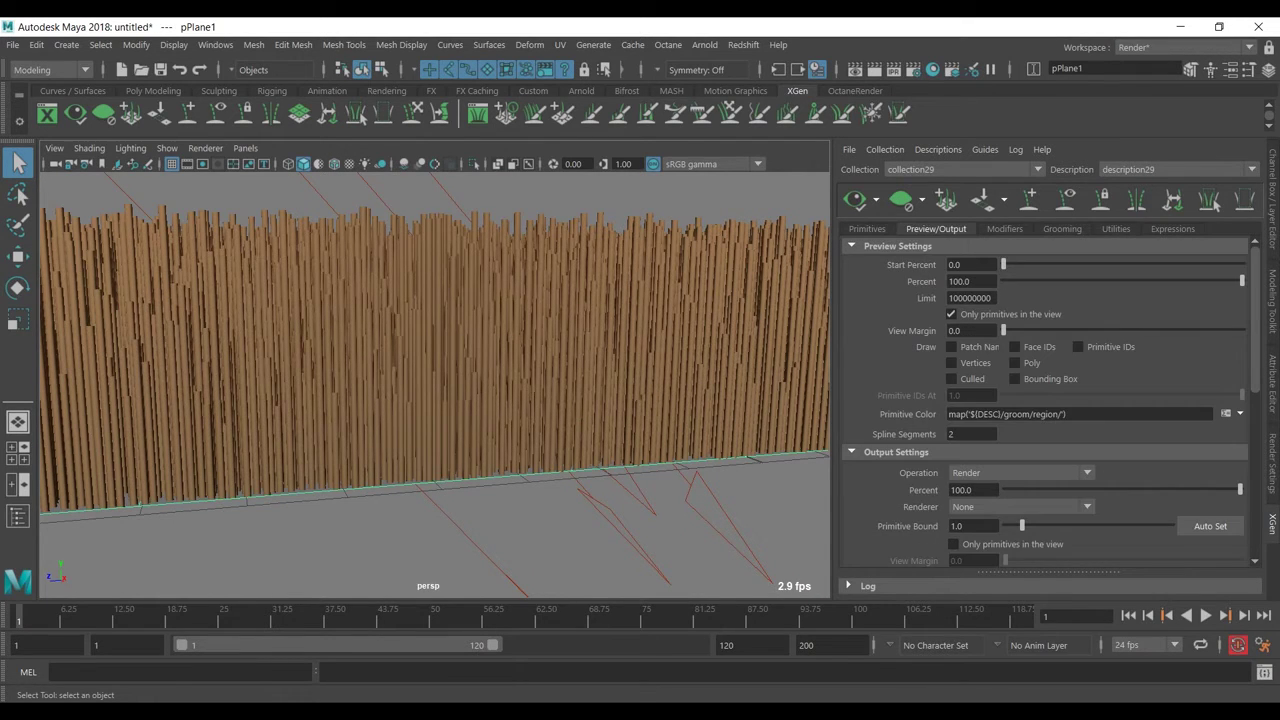
left_click(867, 228)
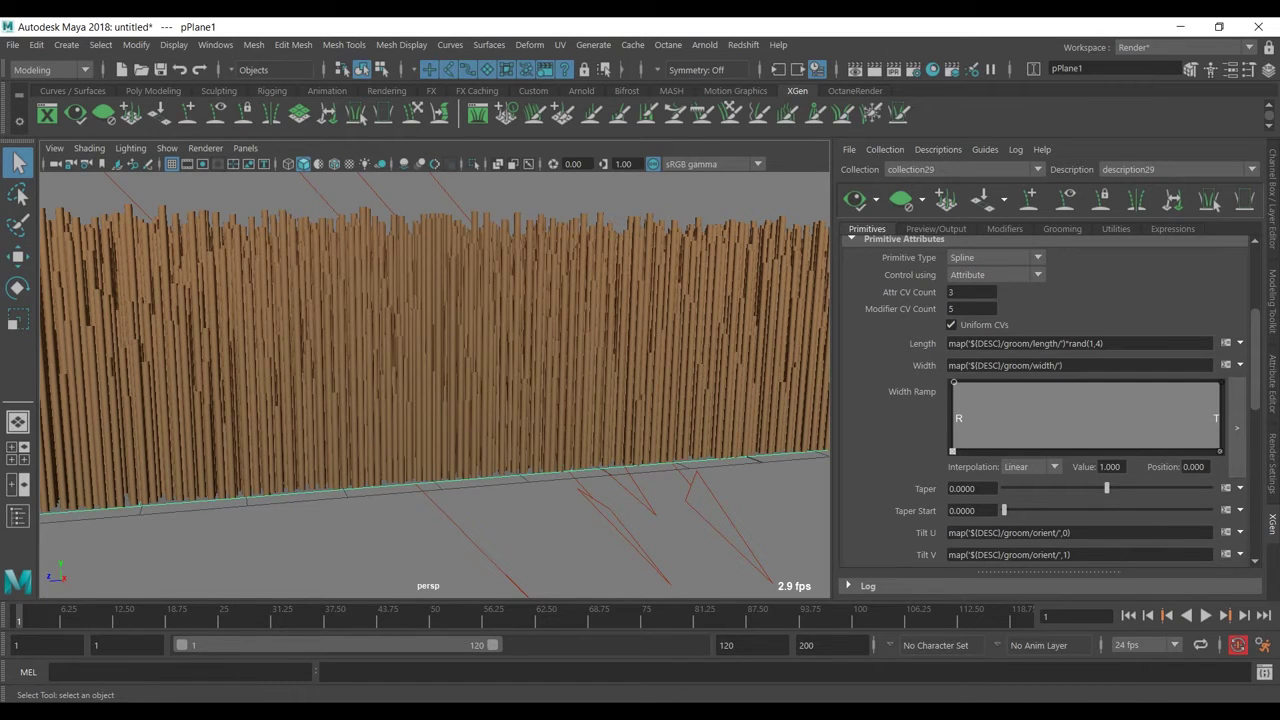
left_click(1225, 343)
left_click(597, 424)
key("BackSpace")
key("BackSpace")
key("BackSpace")
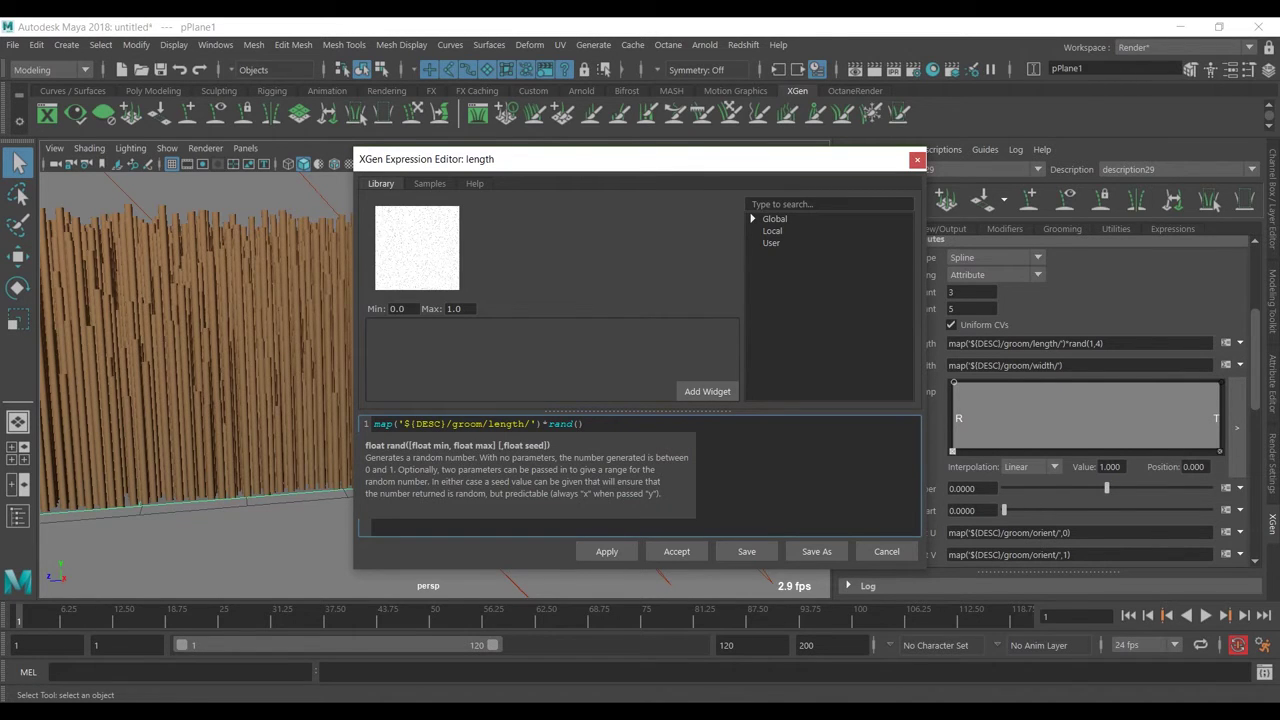
type("0.3,1")
left_click(676, 551)
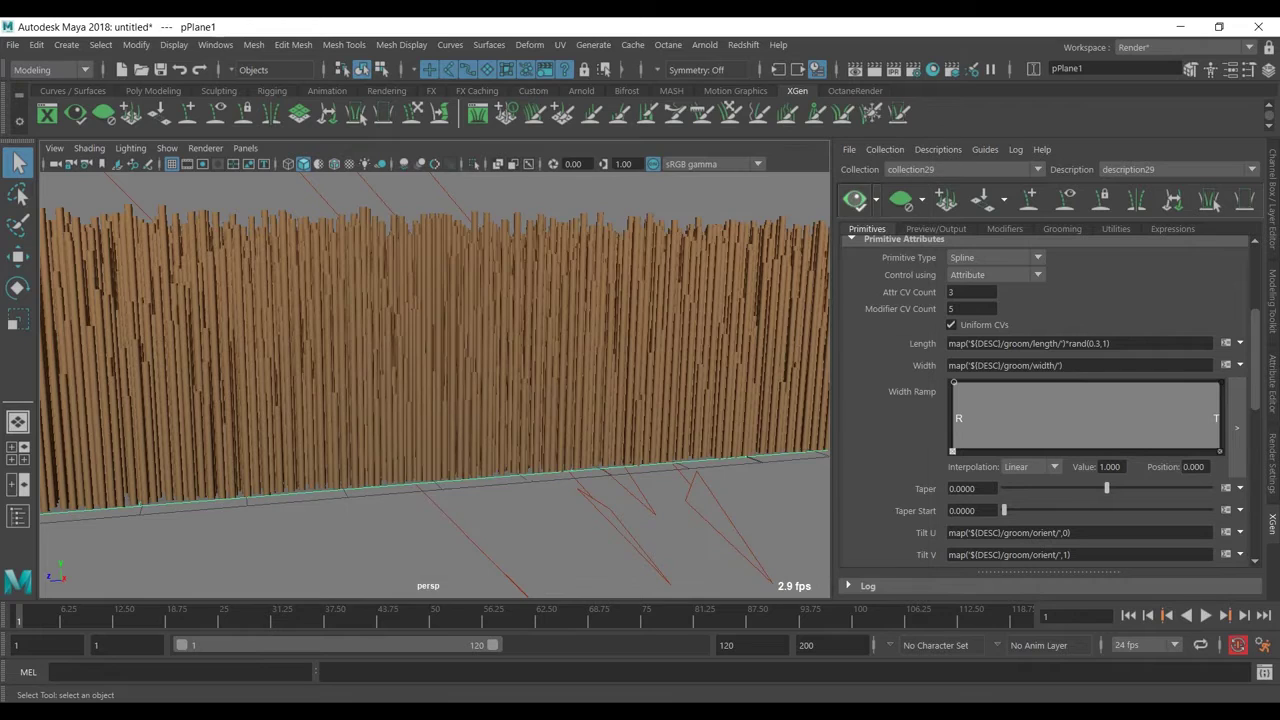
scroll(434, 385, "up", 4)
mouse_move(434, 400)
left_mouse_down("alt")
mouse_move(490, 408)
mouse_move(492, 372)
mouse_move(444, 415)
mouse_move(438, 386)
left_mouse_up("alt")
scroll(434, 385, "down", 4)
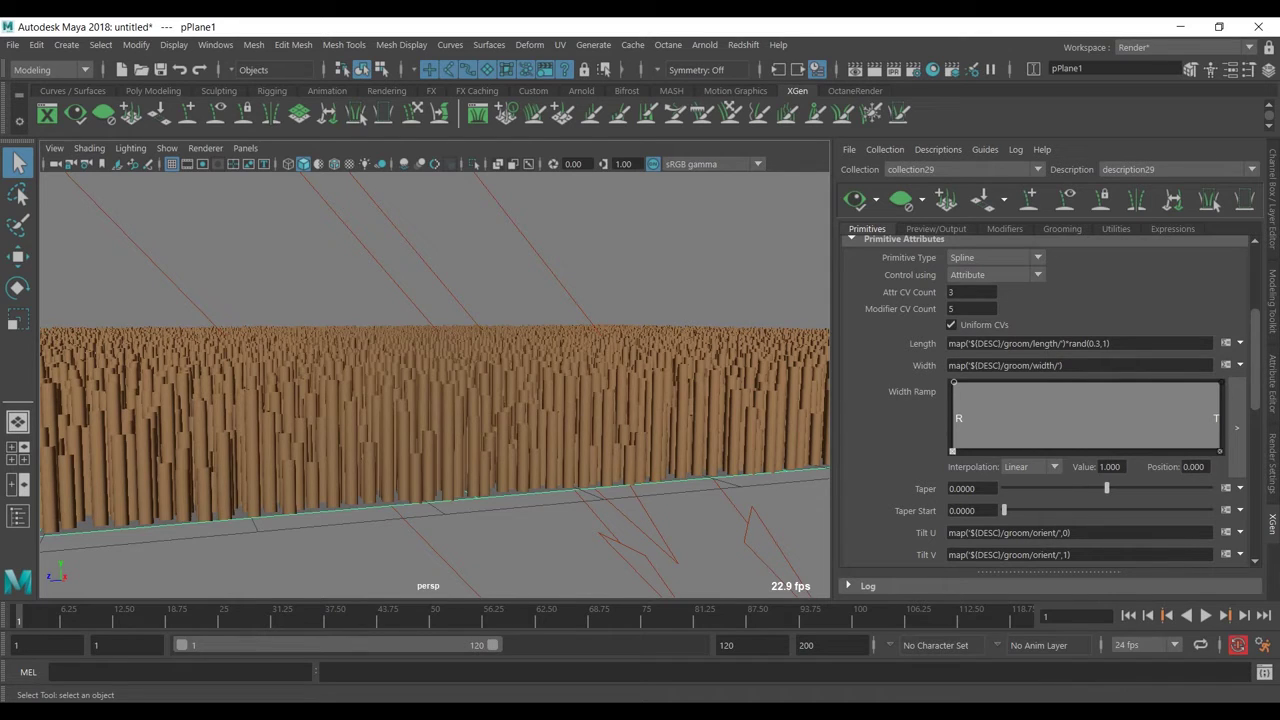
Shape the Width Ramp to fall from about 0.93 at the root through two intermediate points to 0.12 near the tip, and refresh the preview
left_click_drag(1218, 384, 1215, 441)
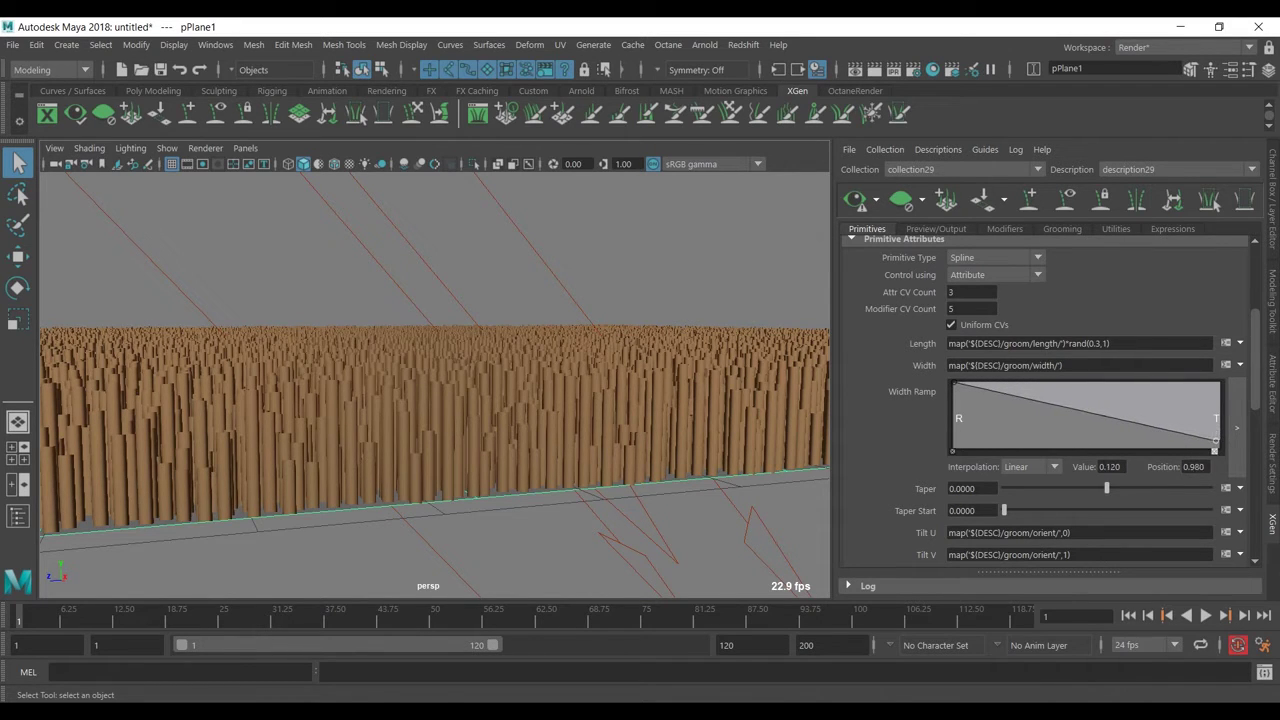
mouse_move(983, 390)
left_mouse_down()
mouse_move(983, 409)
mouse_move(975, 398)
left_mouse_up()
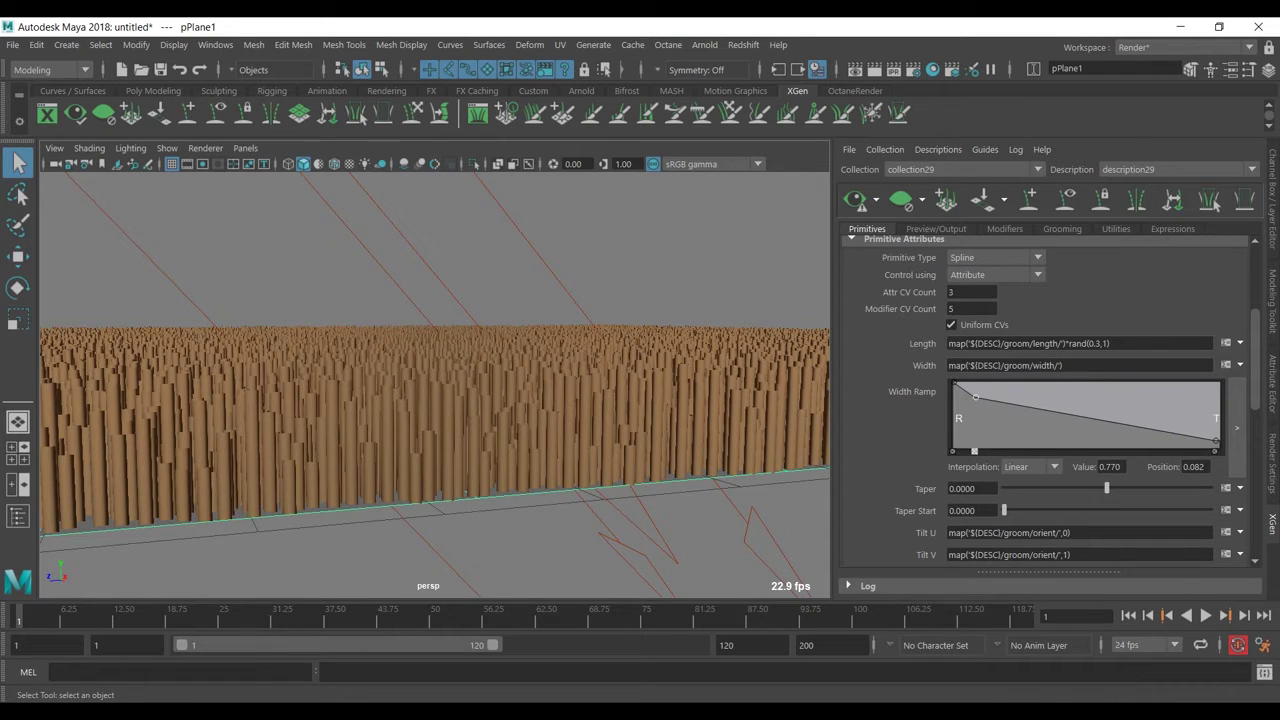
left_click(1019, 414)
left_click_drag(1019, 414, 1019, 416)
left_click_drag(954, 383, 954, 387)
left_click(855, 200)
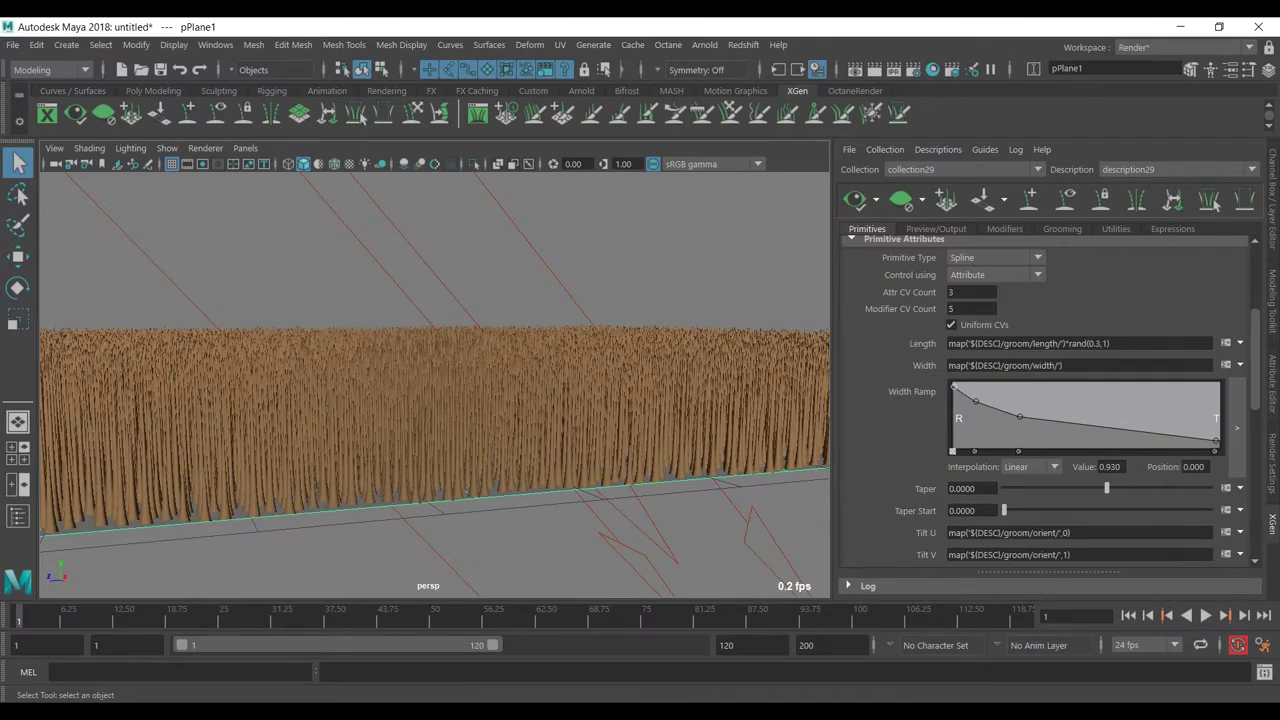
Examine the tapered blades and their varied heights around the plane's corner
scroll(434, 385, "down", 3)
middle_click_drag(640, 400, 220, 412, "alt")
left_click_drag(440, 400, 330, 408, "alt")
right_click_drag(330, 408, 495, 413, "alt")
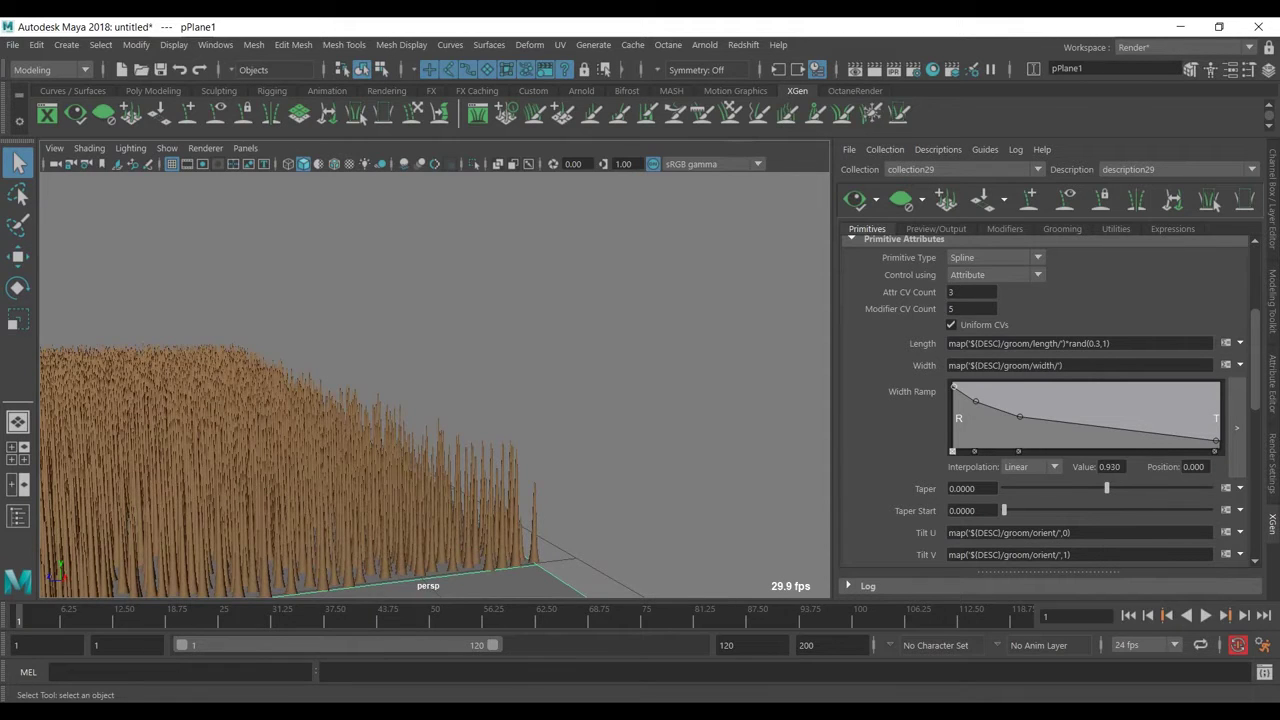
scroll(434, 385, "down", 5)
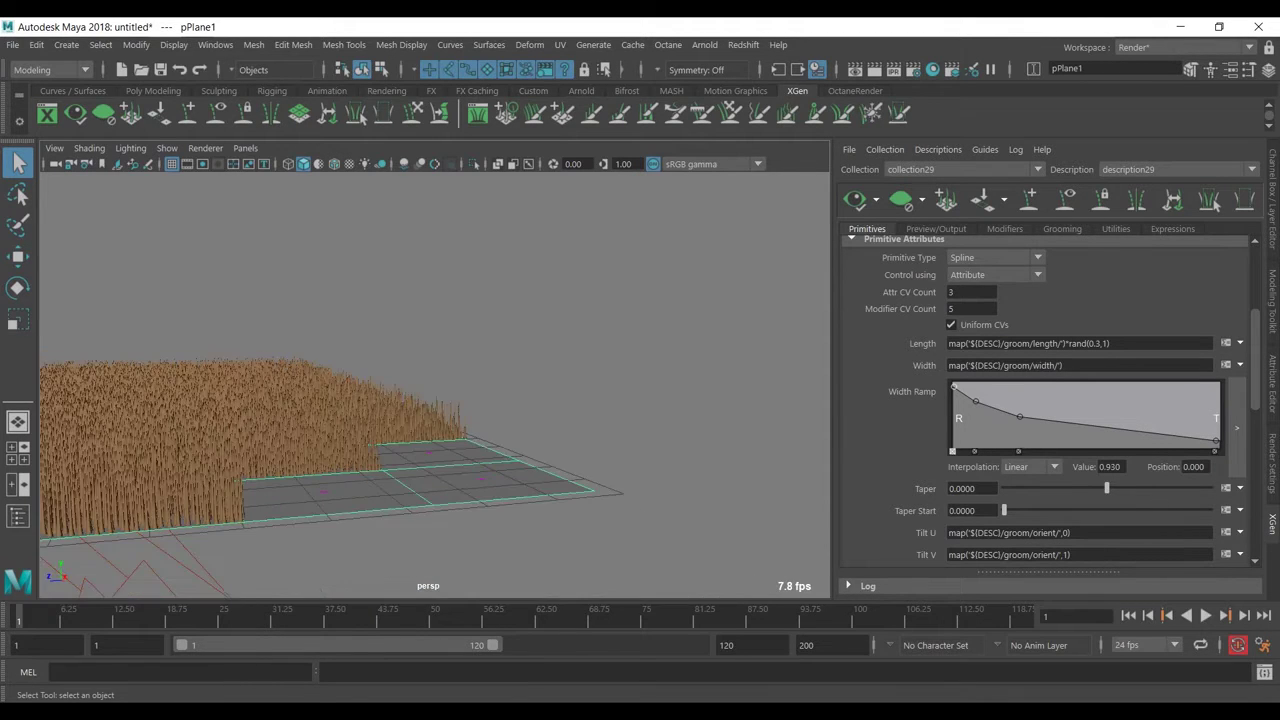
scroll(435, 400, "up", 5)
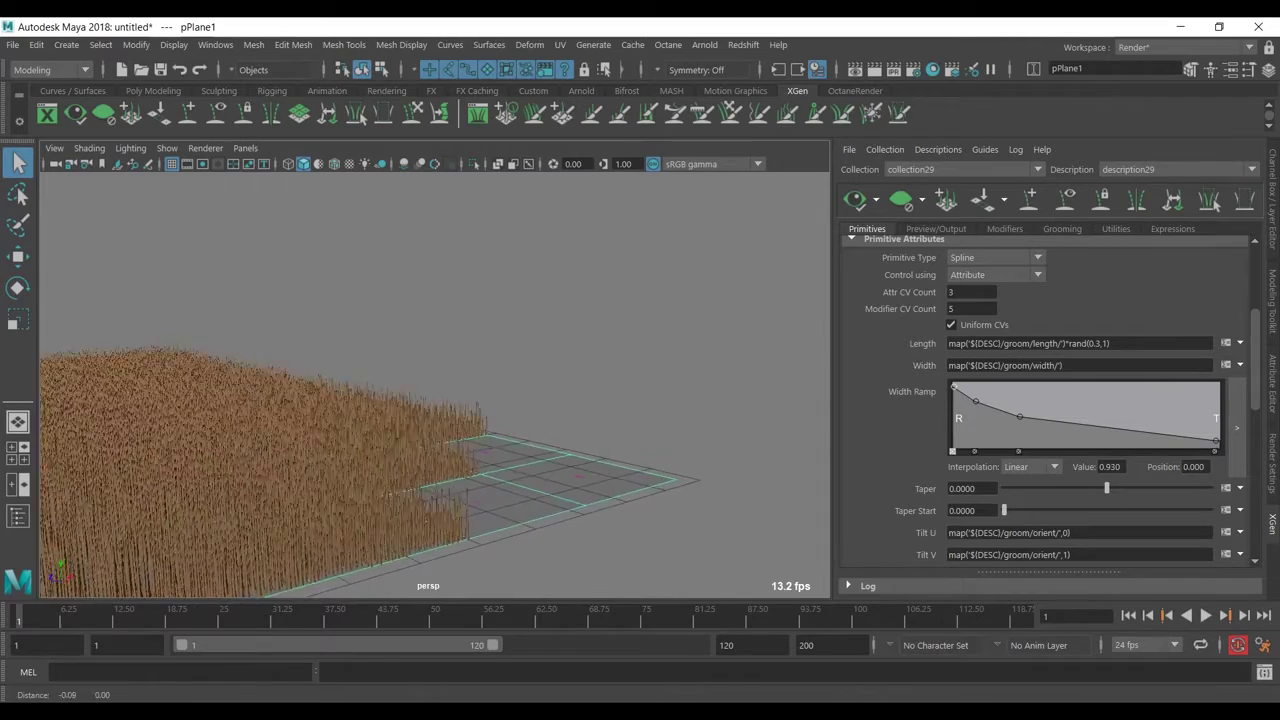
scroll(435, 400, "down", 2)
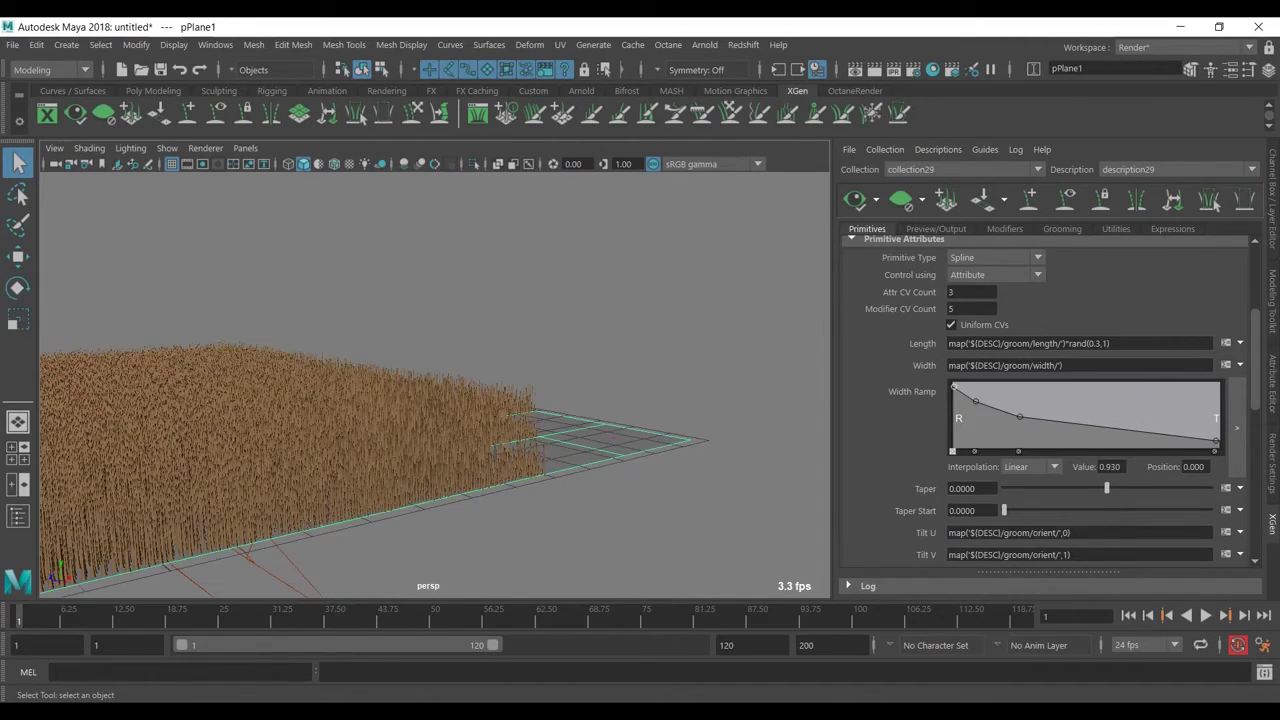
scroll(435, 400, "up", 4)
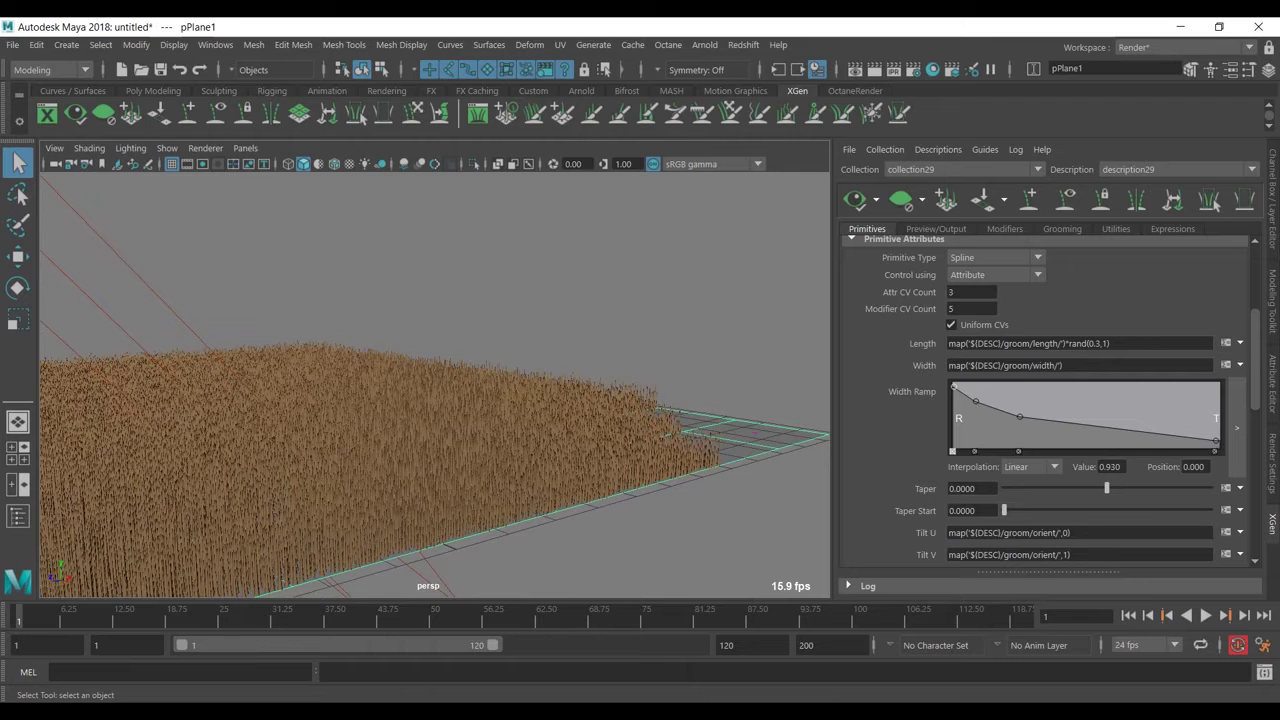
left_click(1062, 228)
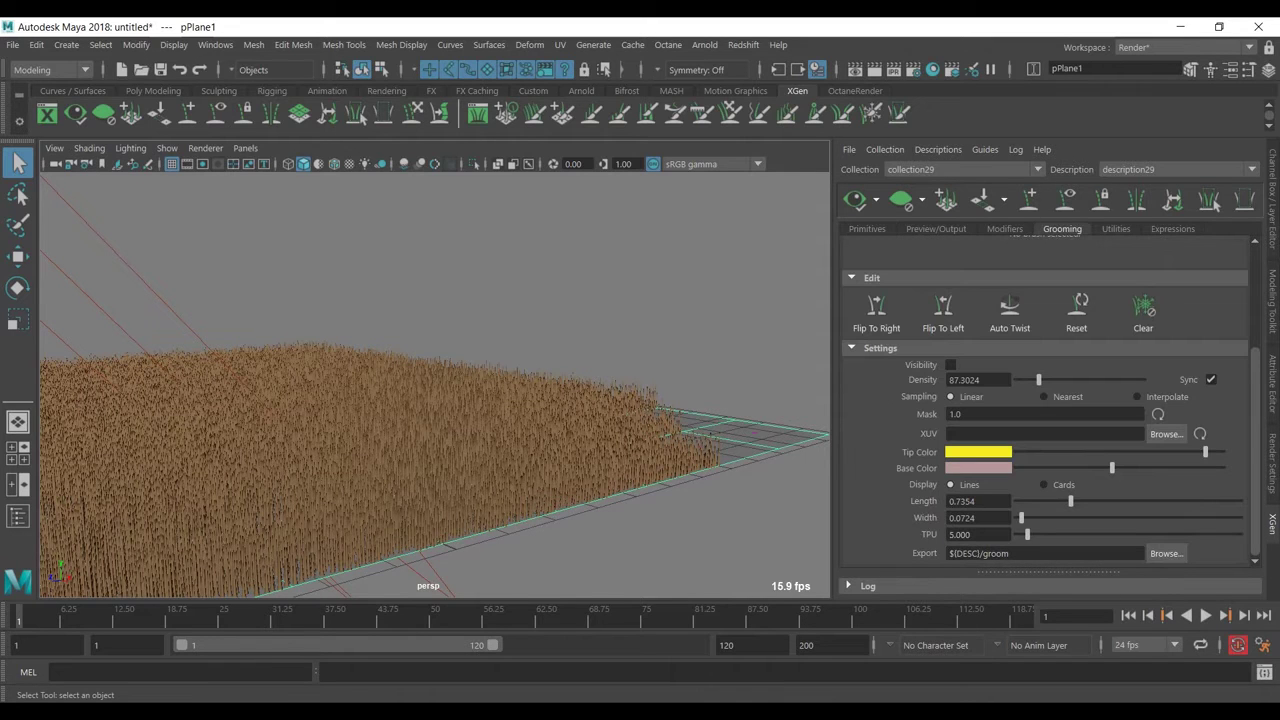
scroll(1045, 400, "up", 5)
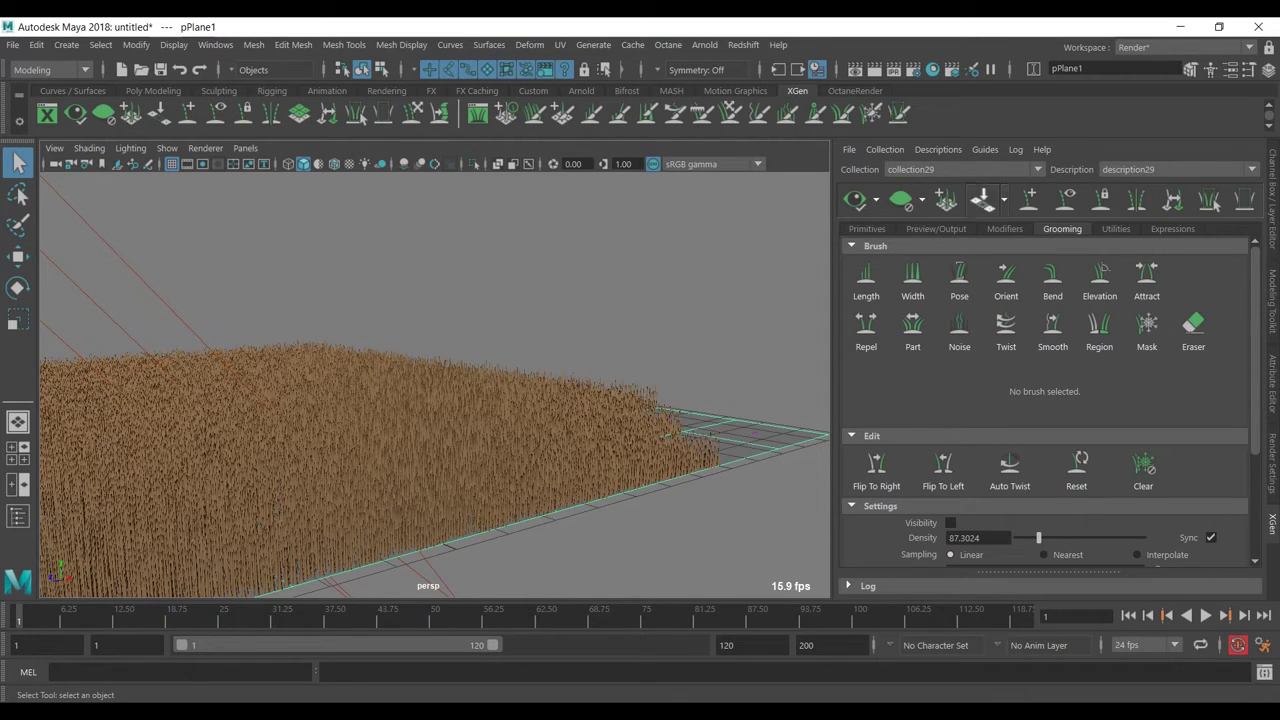
left_click(867, 229)
scroll(435, 385, "down", 3)
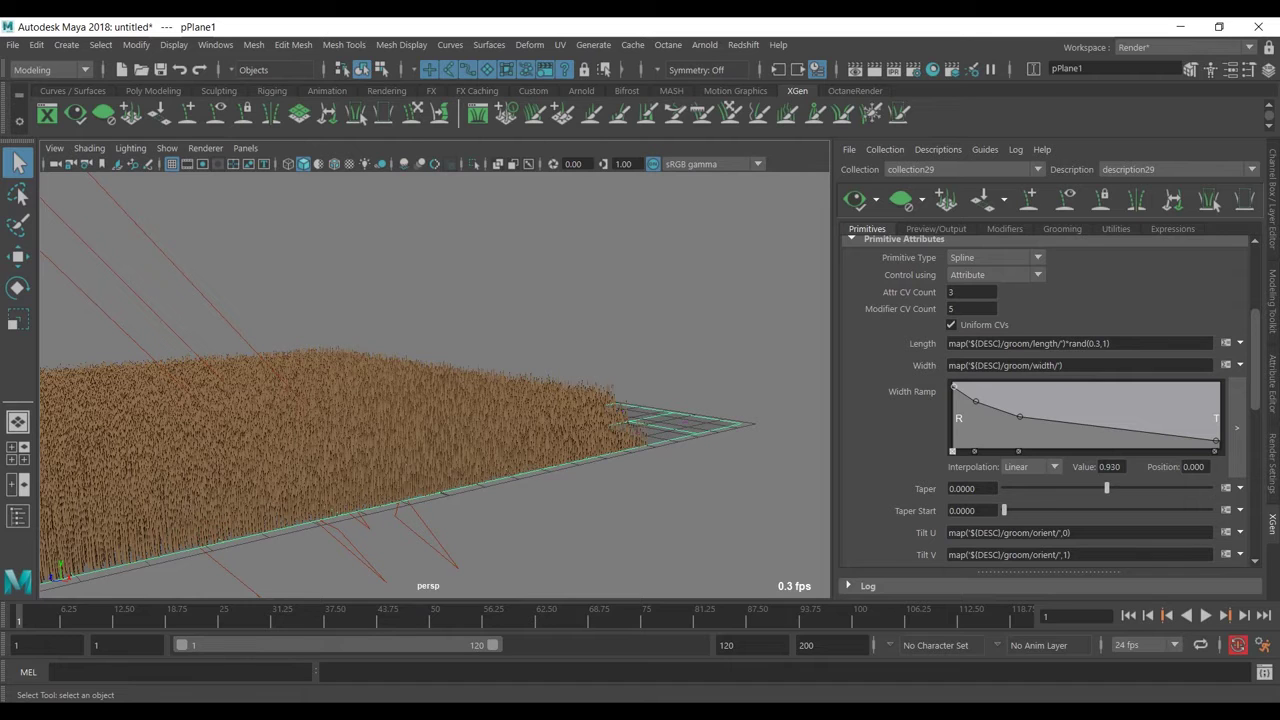
Add a Noise modifier to the description's modifier stack
left_click(1005, 229)
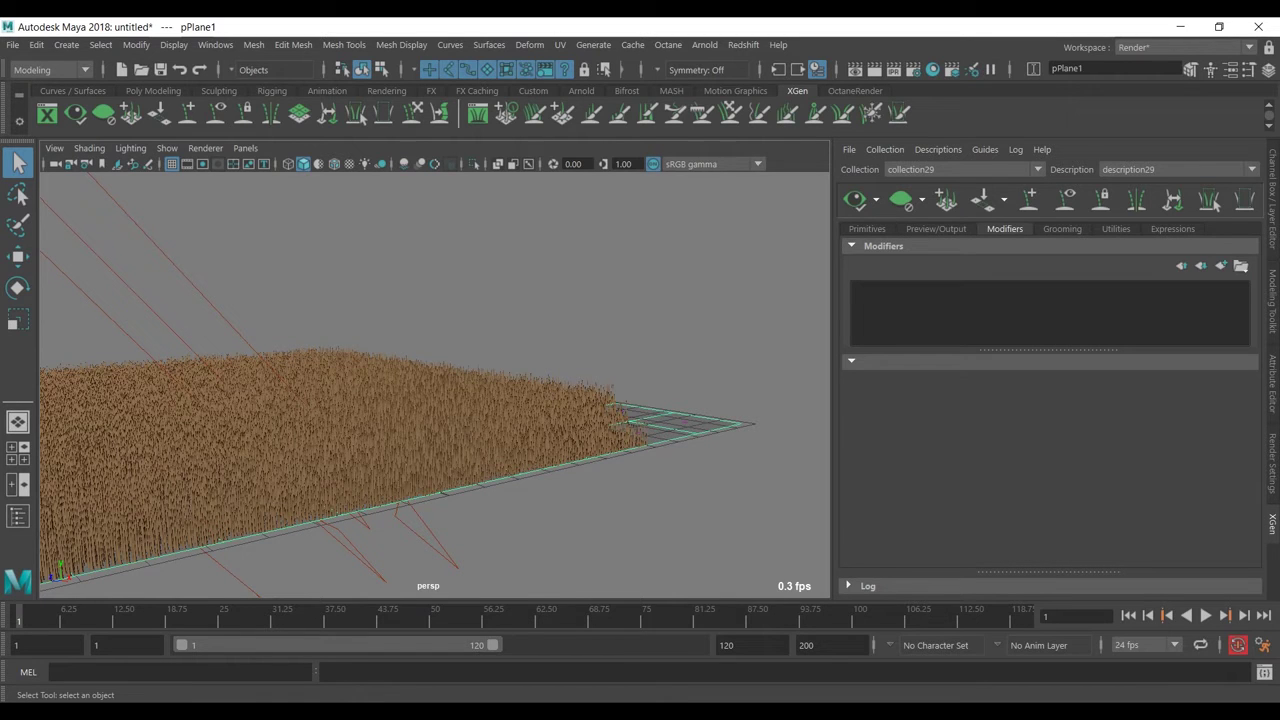
left_click(1220, 265)
left_click(1119, 362)
left_click(1011, 513)
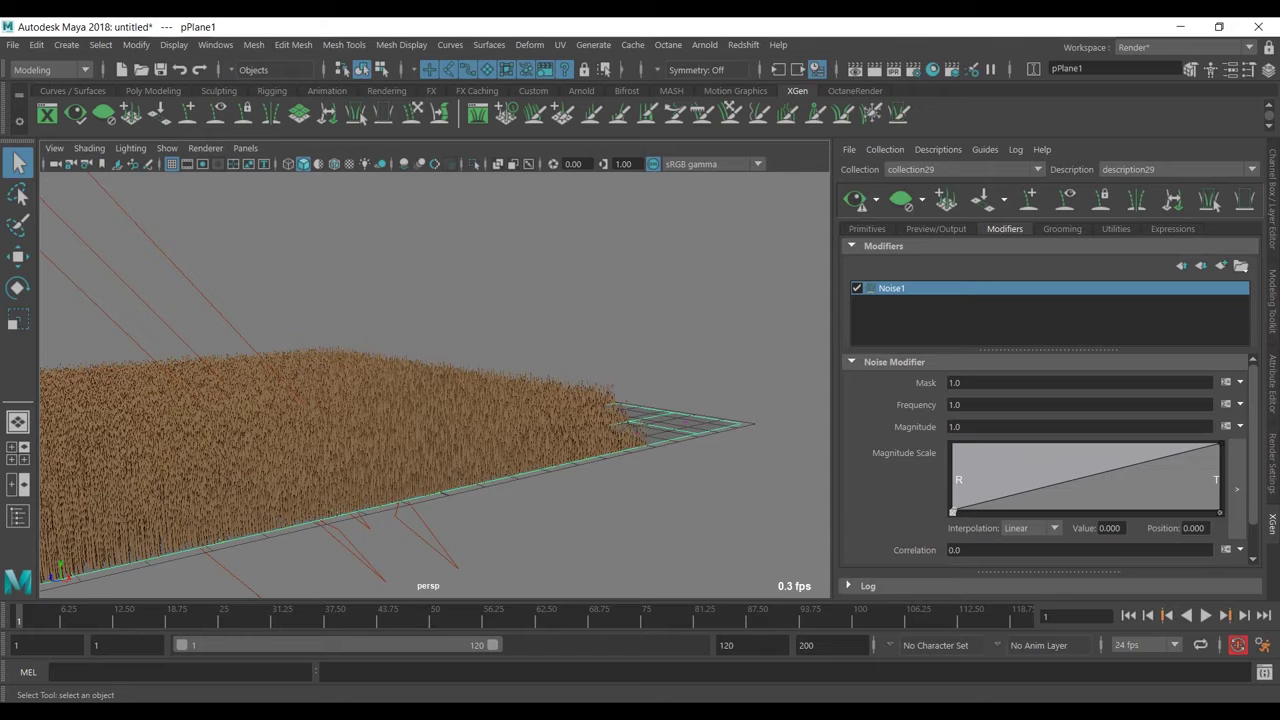
Set the Noise modifier's frequency to 2 and regenerate the preview
double_click(955, 405)
type("2")
key("Return")
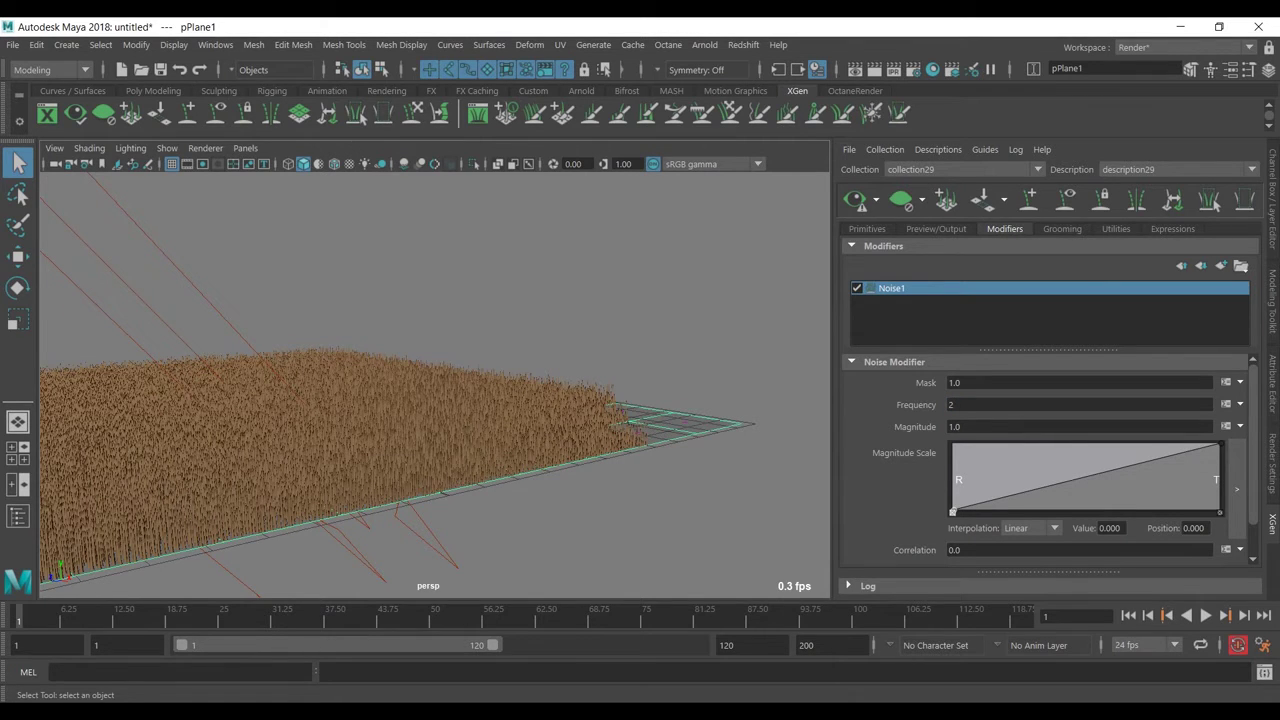
left_click(855, 200)
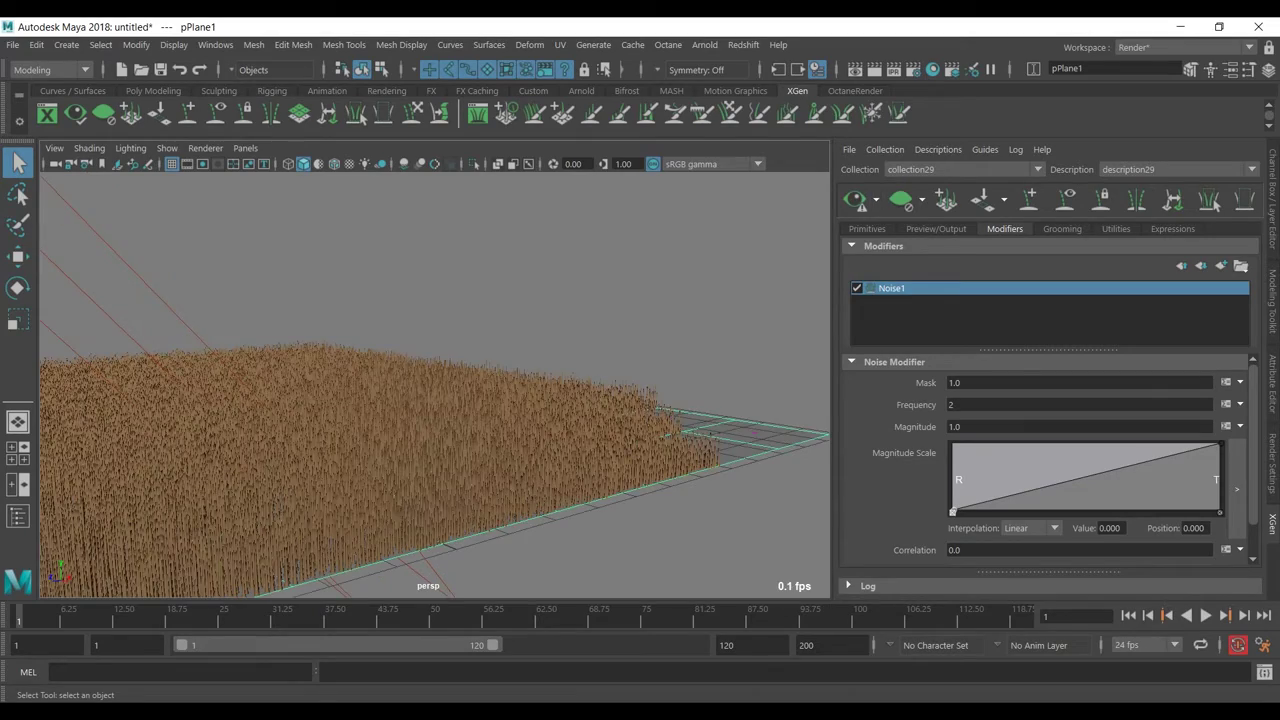
Examine the bending that the noise gives the blades up close along the plane's edge
left_click_drag(440, 420, 500, 390, "alt")
right_click_drag(500, 390, 540, 390, "alt")
scroll(435, 380, "up", 6)
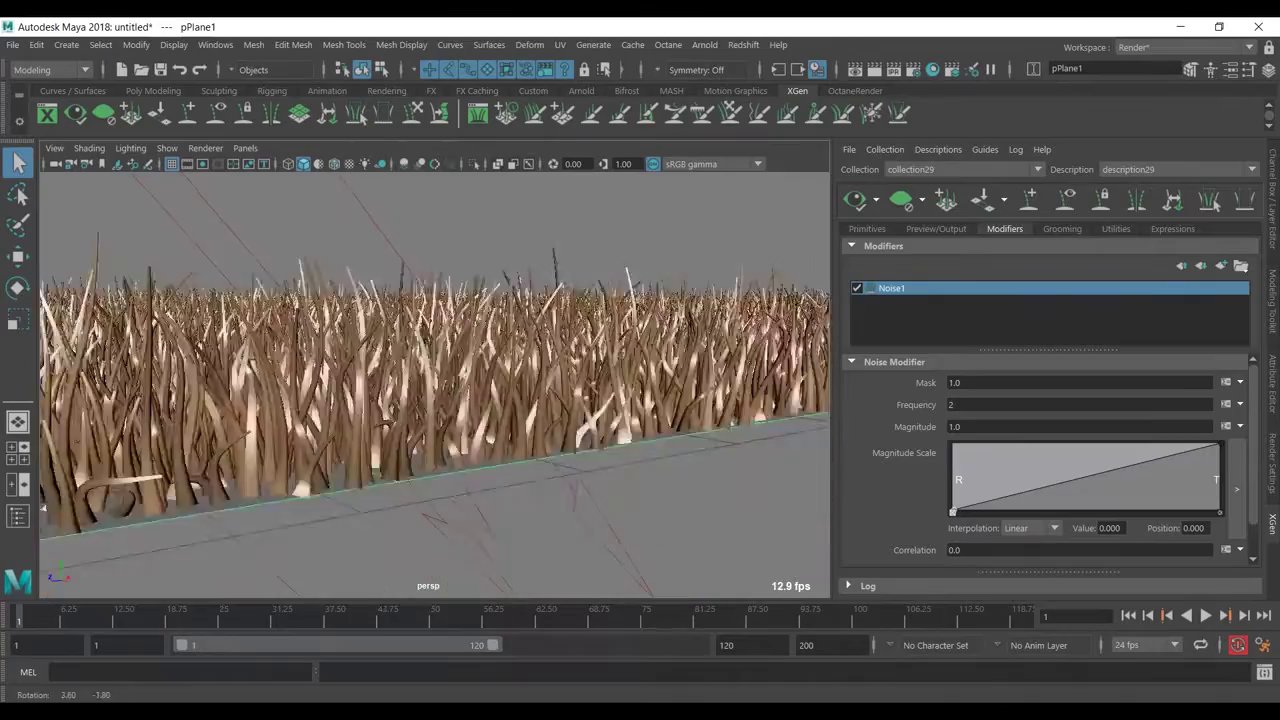
right_click_drag(480, 390, 430, 390, "alt")
left_click_drag(430, 390, 435, 420, "alt")
right_click_drag(435, 420, 395, 420, "alt")
left_click_drag(395, 420, 410, 410, "alt")
Refresh the preview with the whole plane in view so that the blades cover all of it
left_click_drag(500, 517, 505, 555, "alt")
right_click_drag(505, 555, 465, 550, "alt")
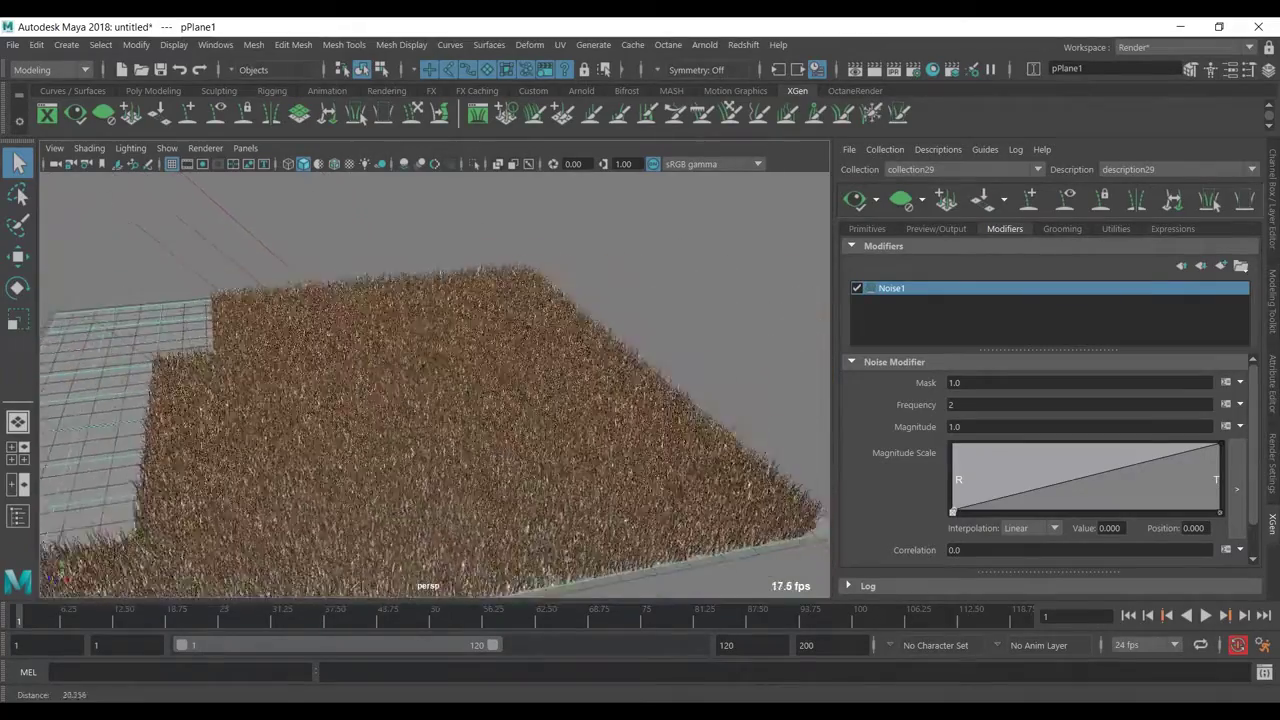
left_click_drag(465, 550, 480, 550, "alt")
mouse_move(480, 550)
right_mouse_down("alt")
mouse_move(510, 550)
mouse_move(485, 550)
right_mouse_up("alt")
left_click_drag(485, 550, 480, 546, "alt")
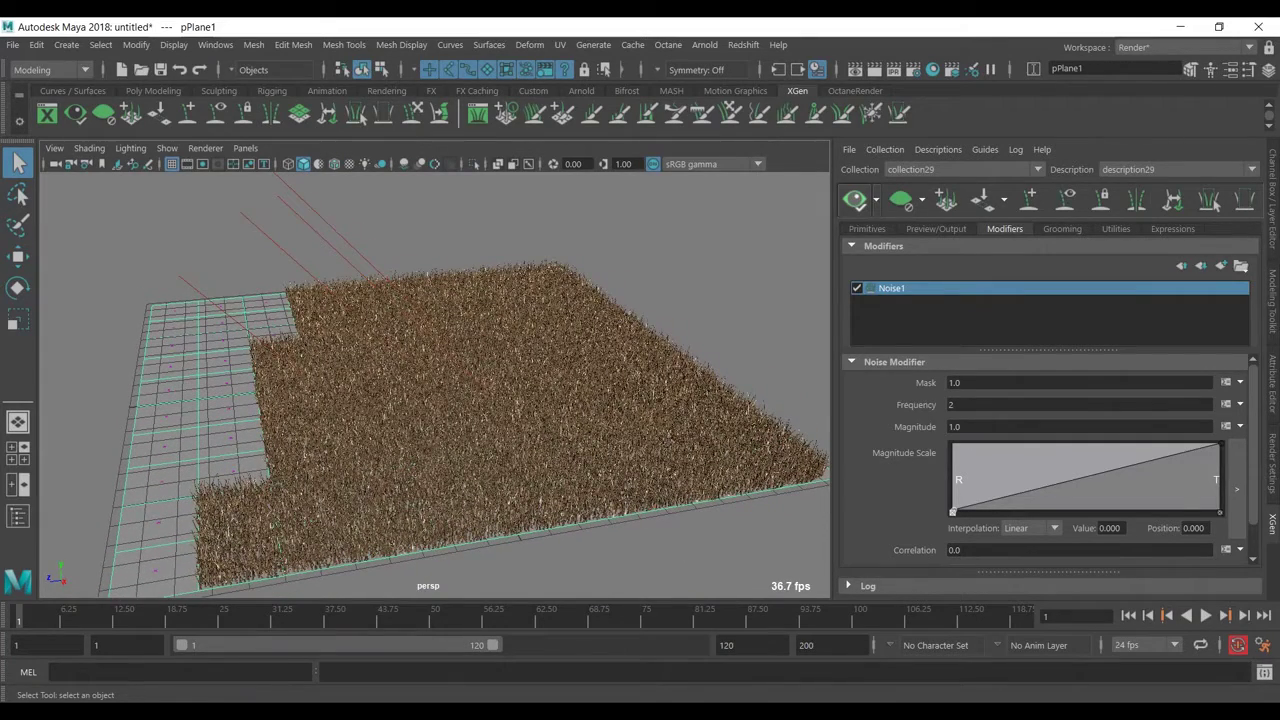
left_click(855, 200)
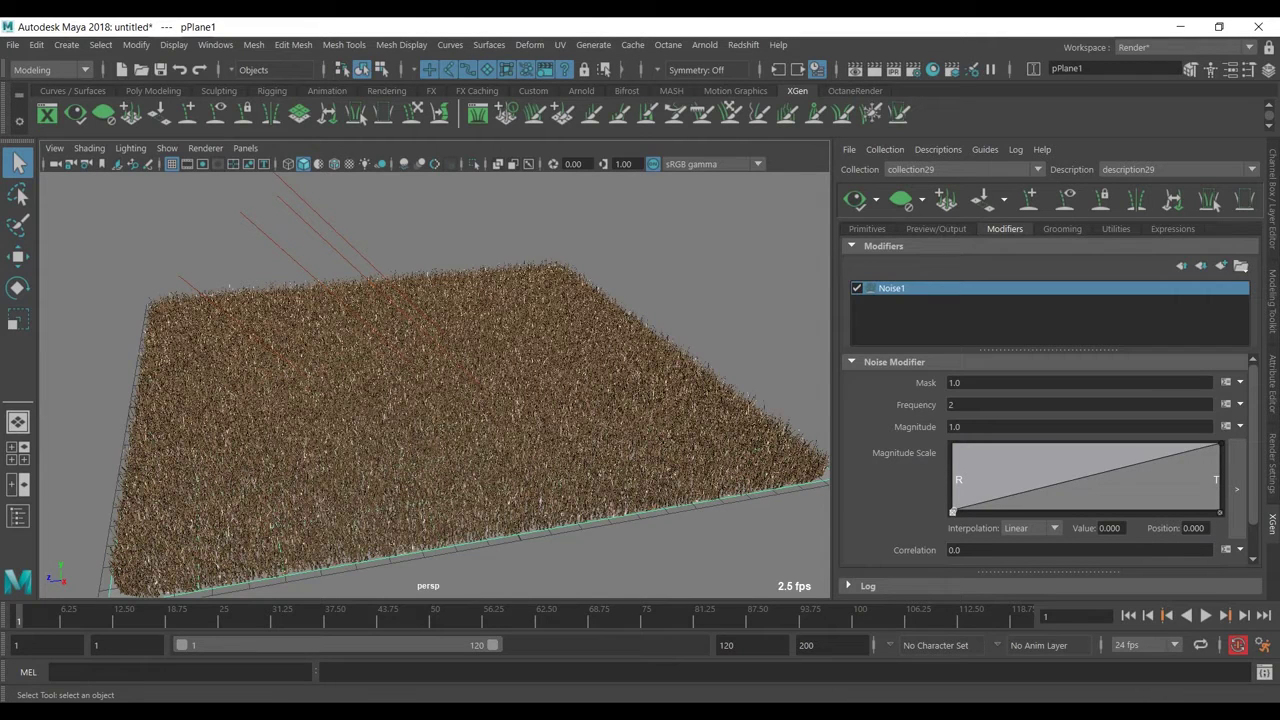
Set the renderer in the description's output settings to Arnold Renderer
left_click(867, 229)
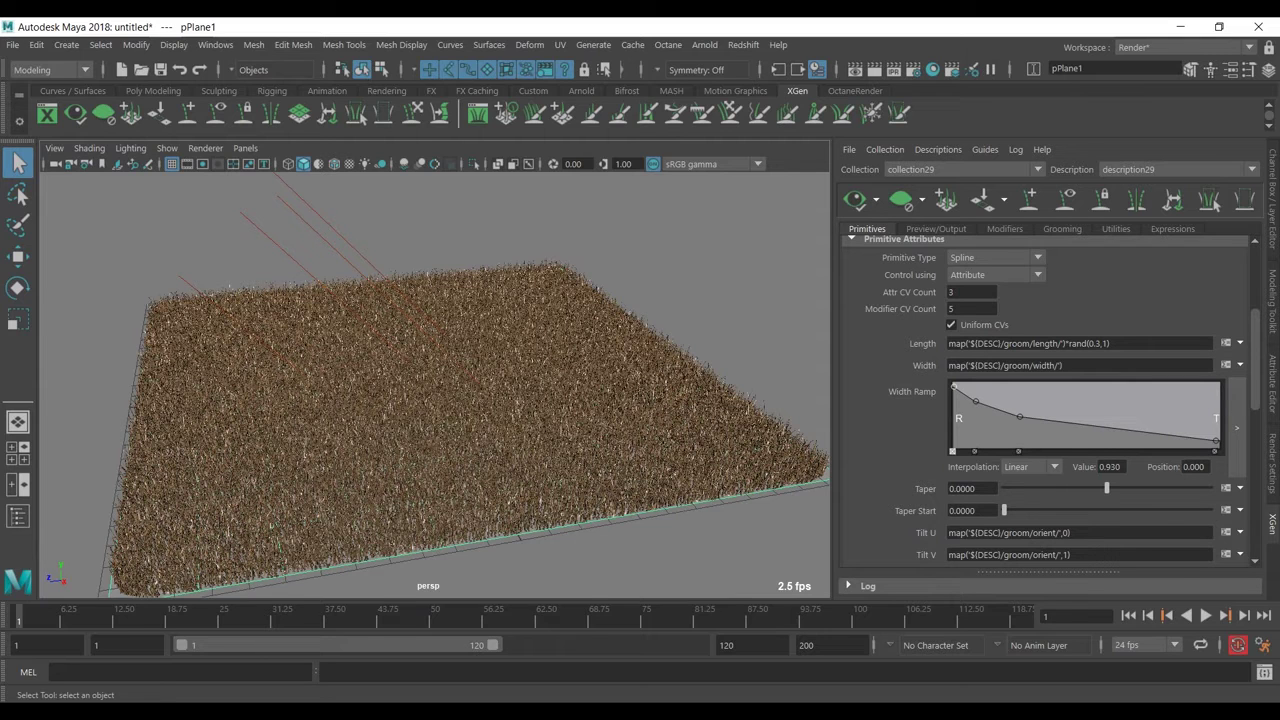
left_click(936, 229)
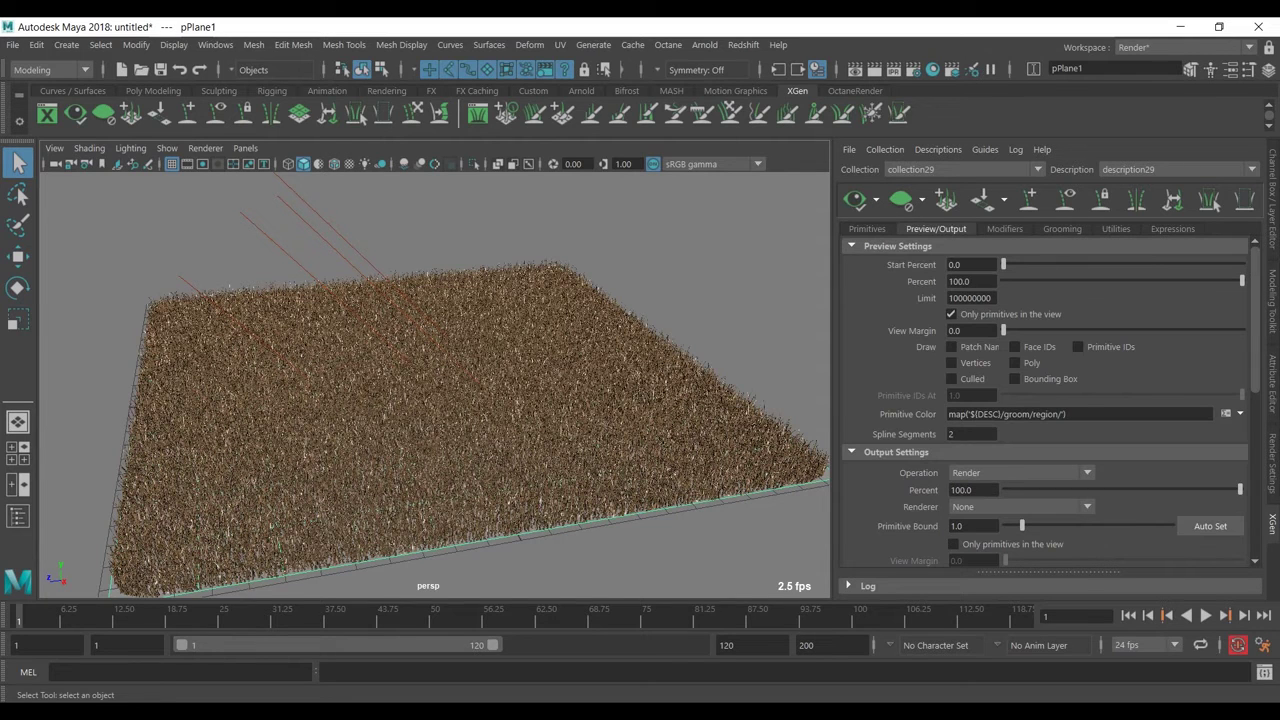
scroll(1045, 400, "down", 5)
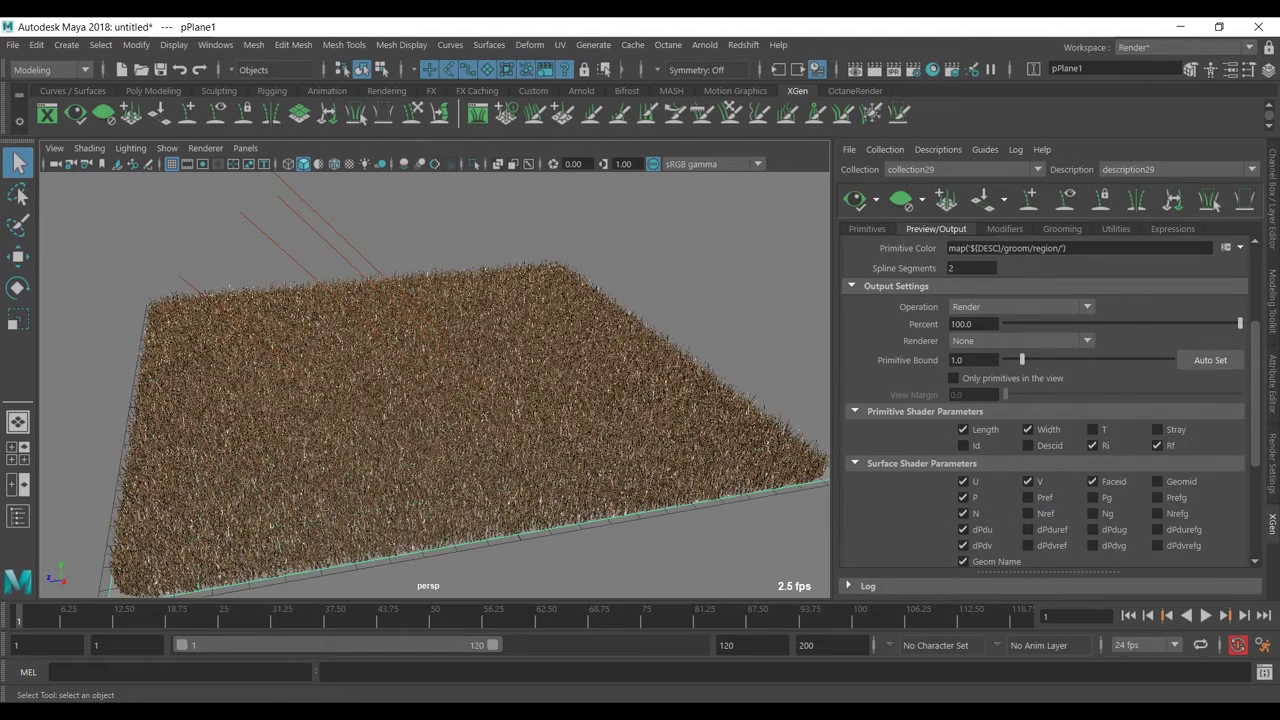
left_click(1021, 341)
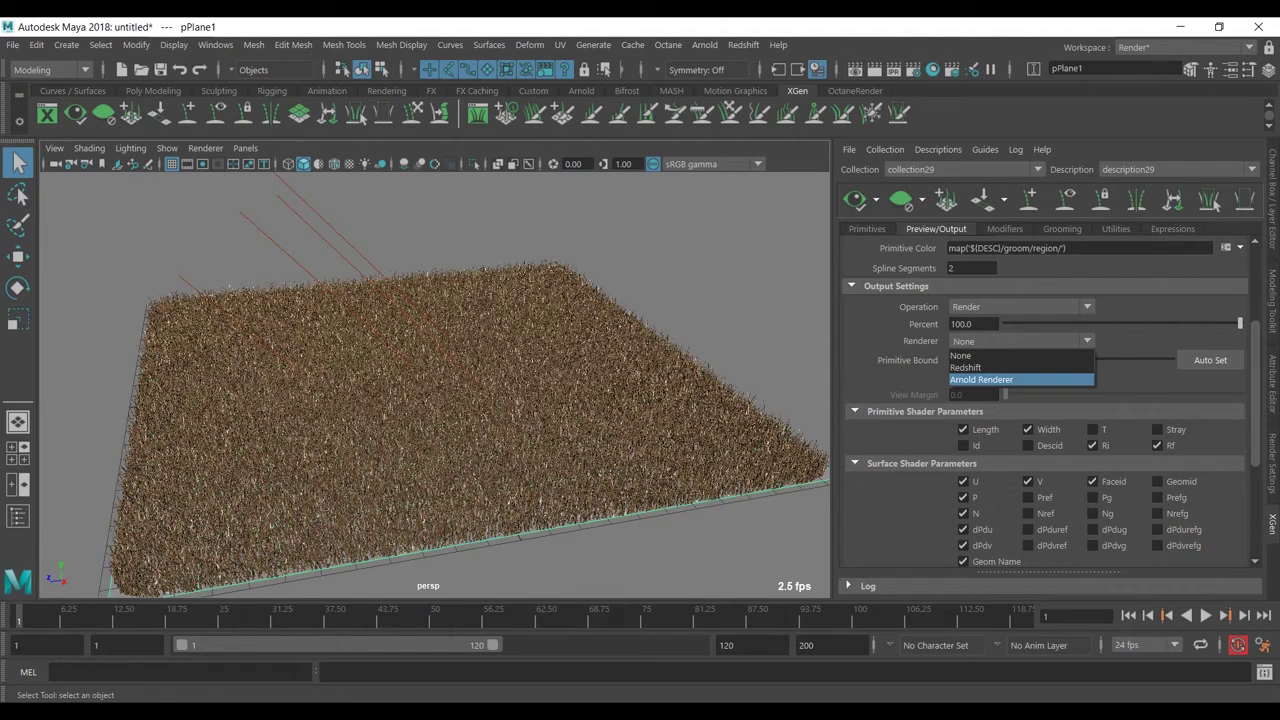
left_click(981, 379)
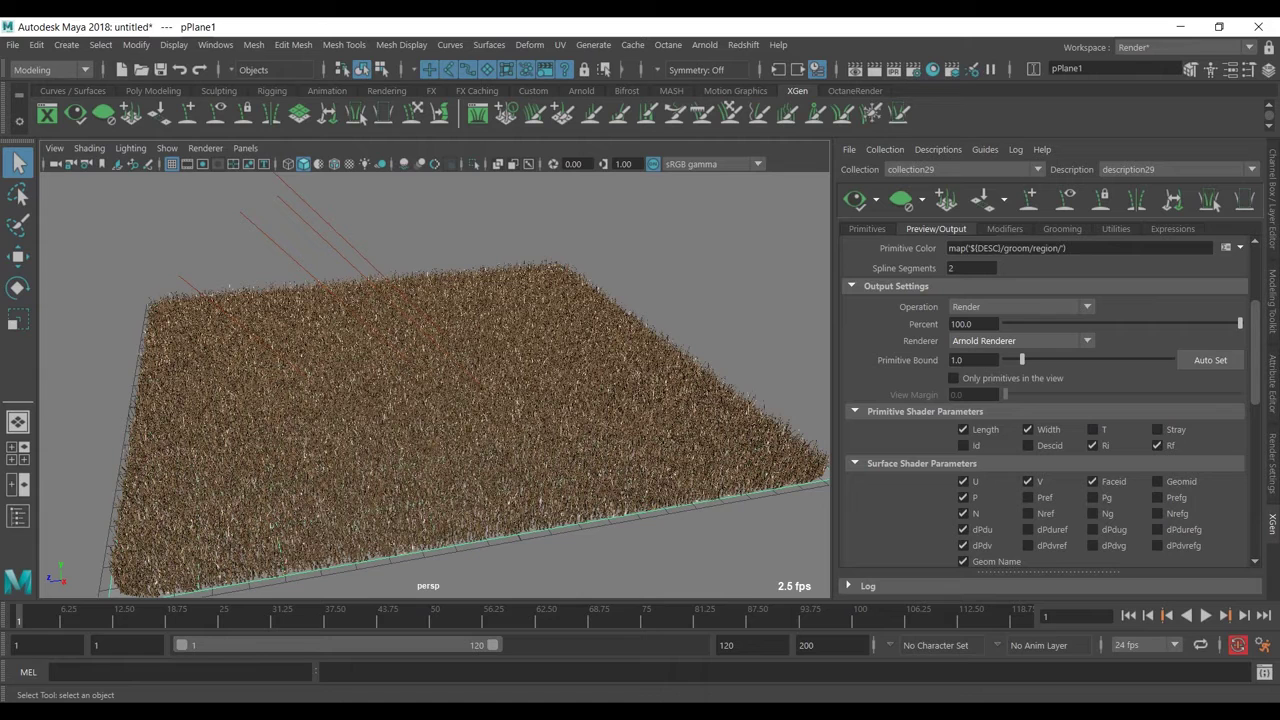
scroll(1045, 400, "down", 10)
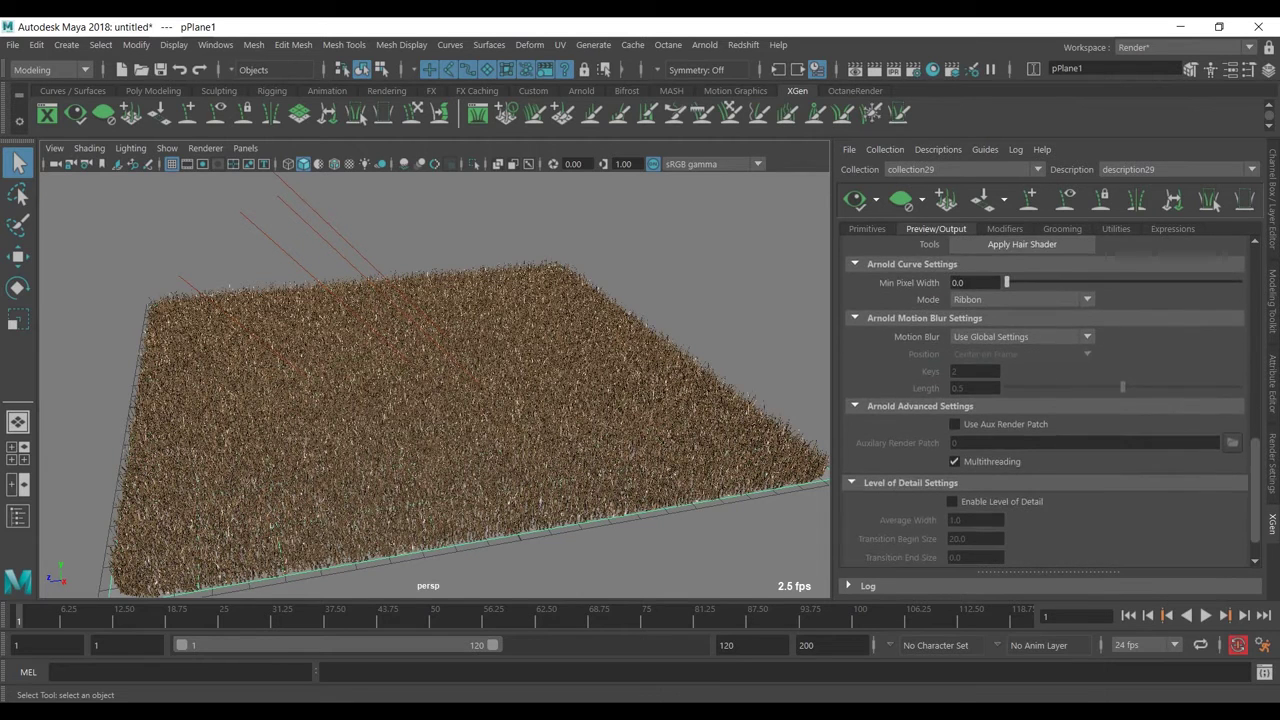
scroll(1045, 400, "up", 10)
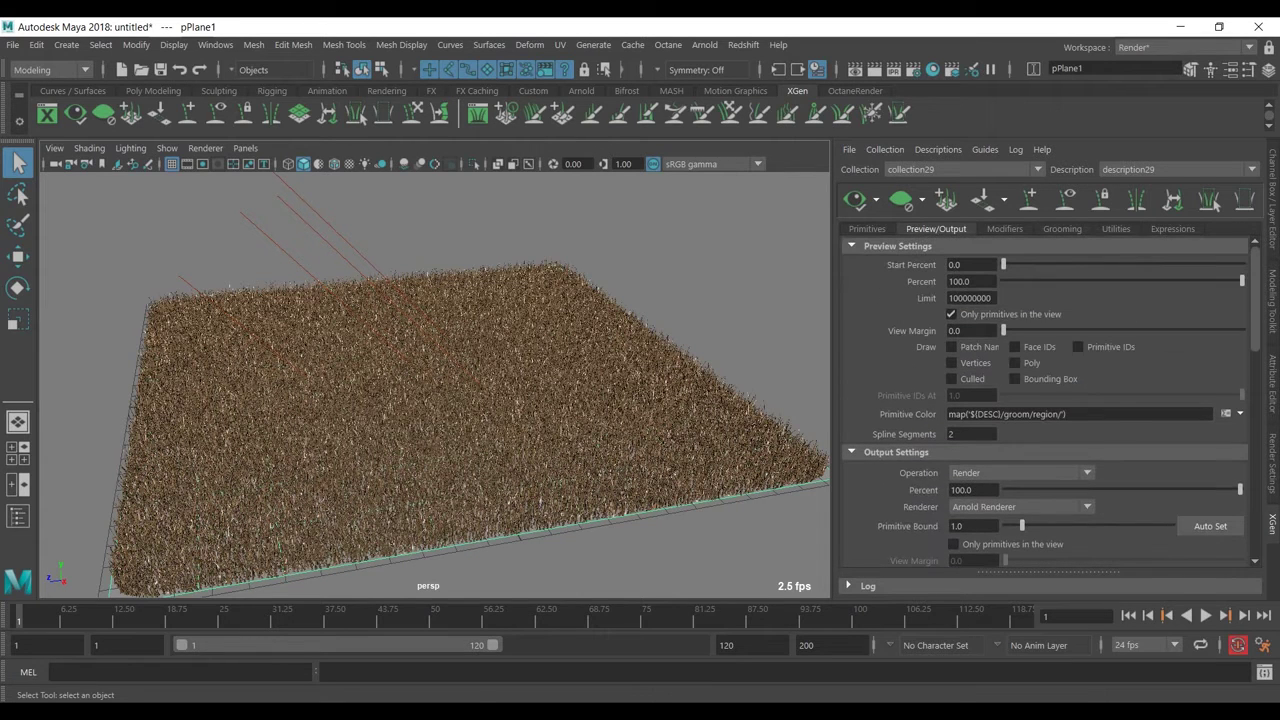
scroll(434, 385, "down", 2)
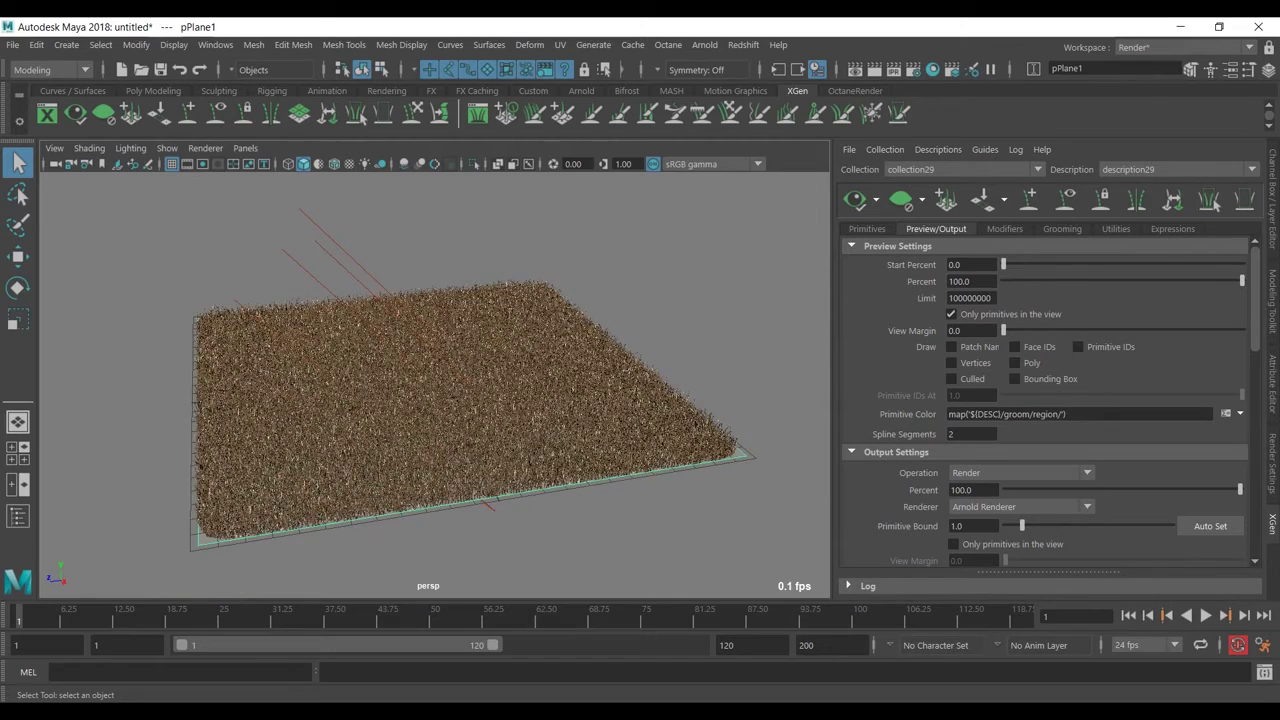
left_click_drag(434, 385, 370, 372, "alt")
Save the scene to the Desktop as grass2 in Maya Binary format, keeping the existing grass.mb file
key("ctrl+shift+s")
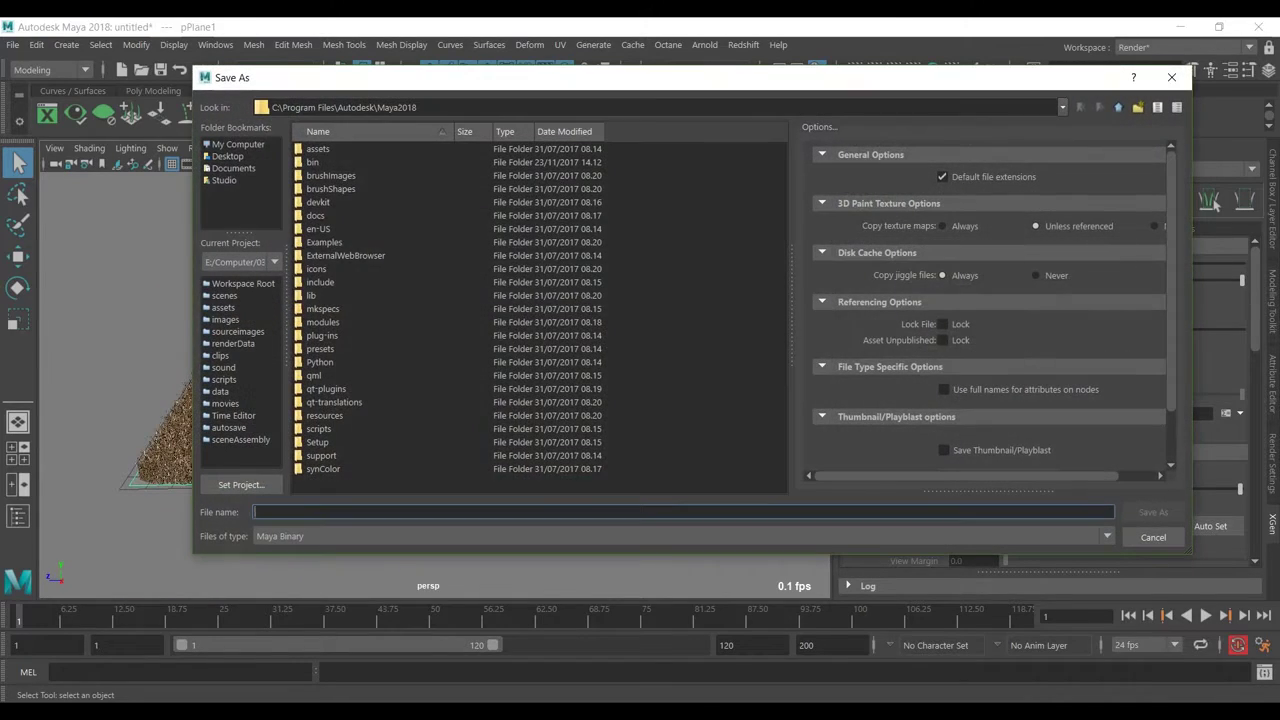
left_click(228, 157)
left_click(342, 512)
type("grass")
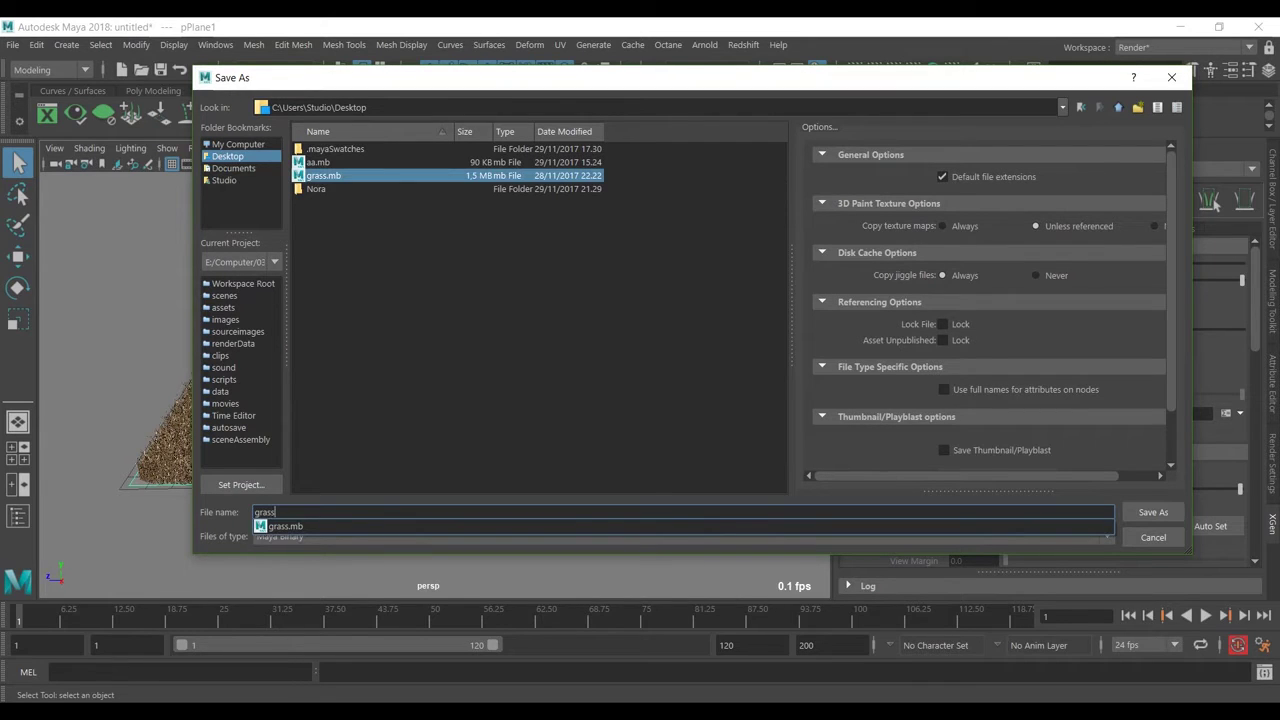
key("Return")
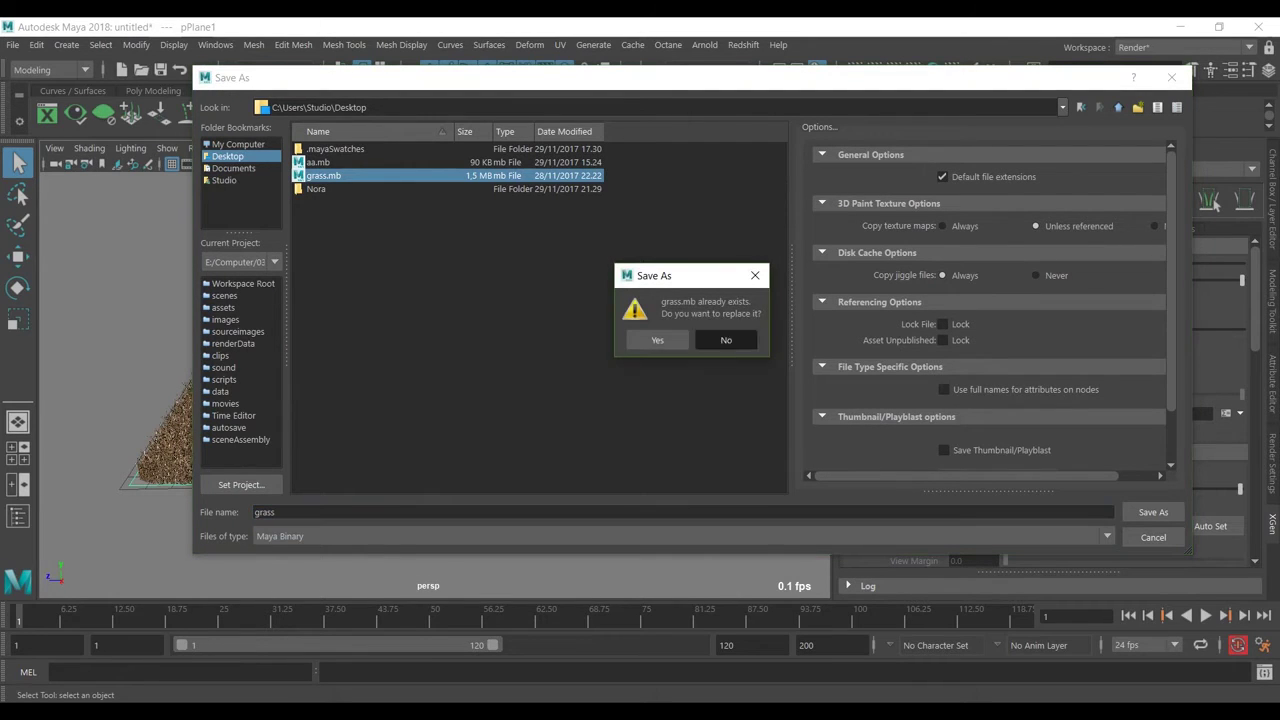
left_click(726, 340)
type("2")
key("Return")
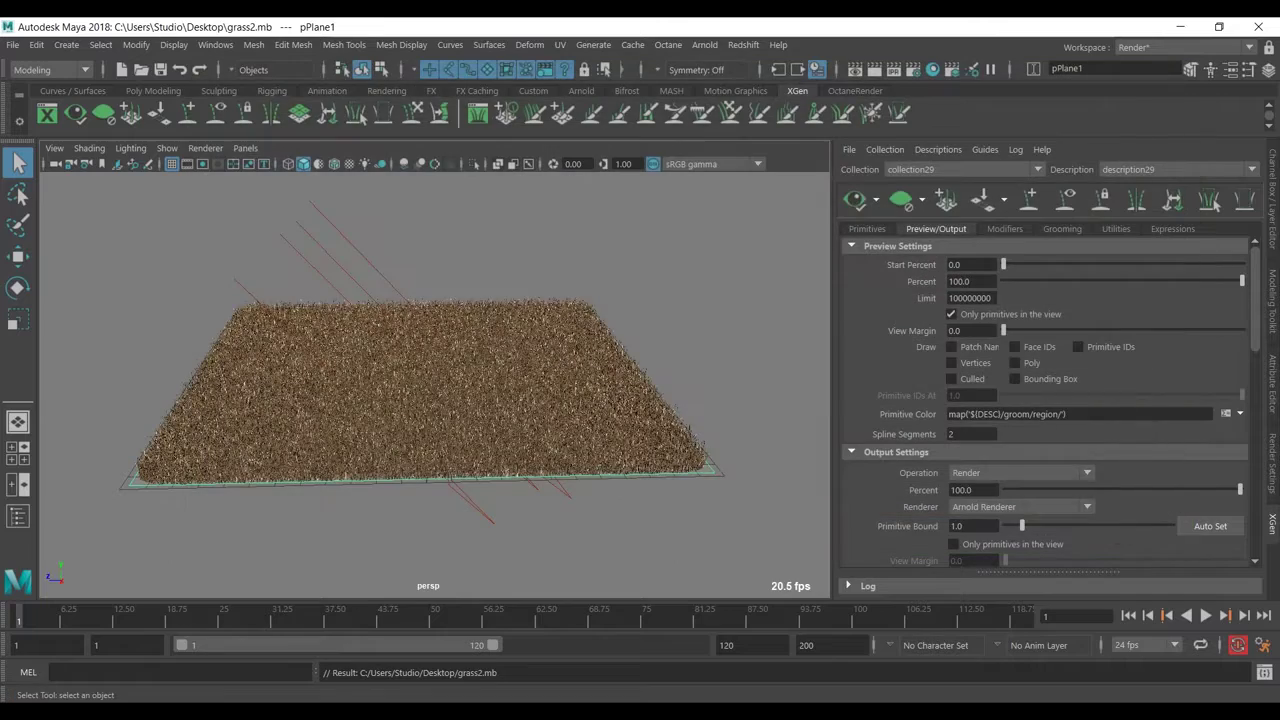
Create an Arnold aiStandardSurface material in the Hypershade
middle_click_drag(430, 390, 459, 410, "alt")
right_click_drag(459, 410, 505, 410, "alt")
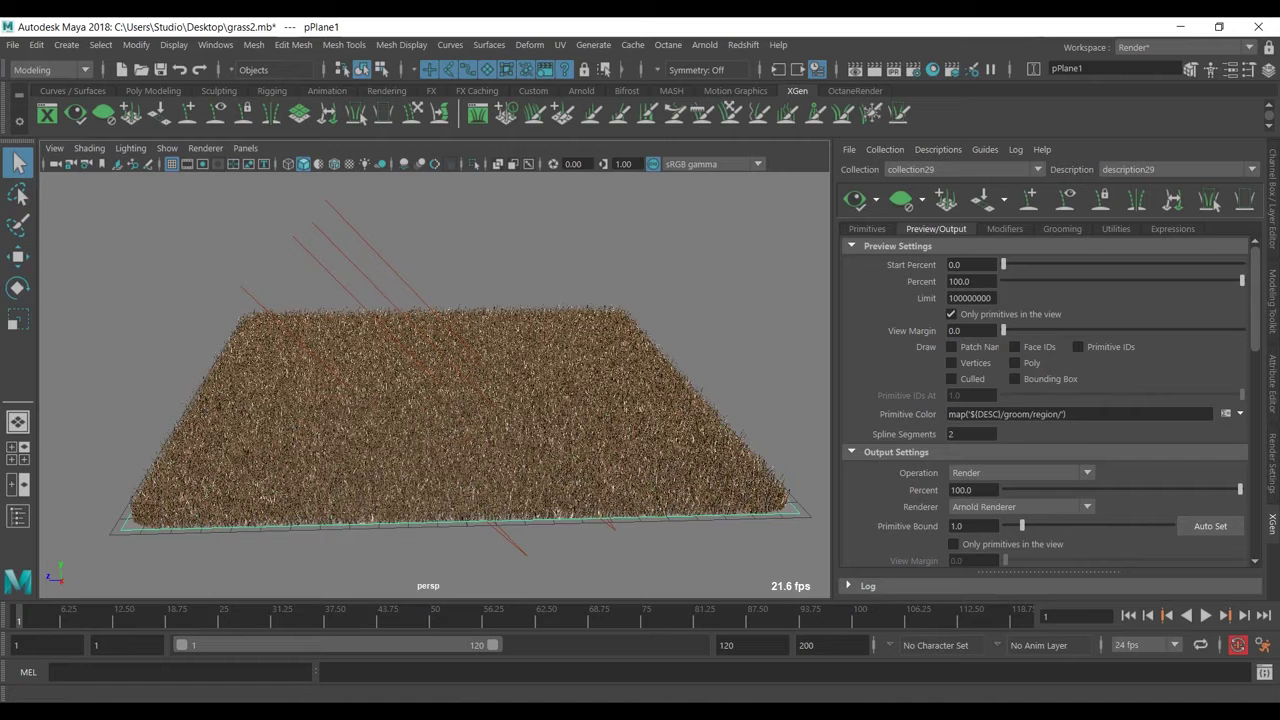
left_click(932, 69)
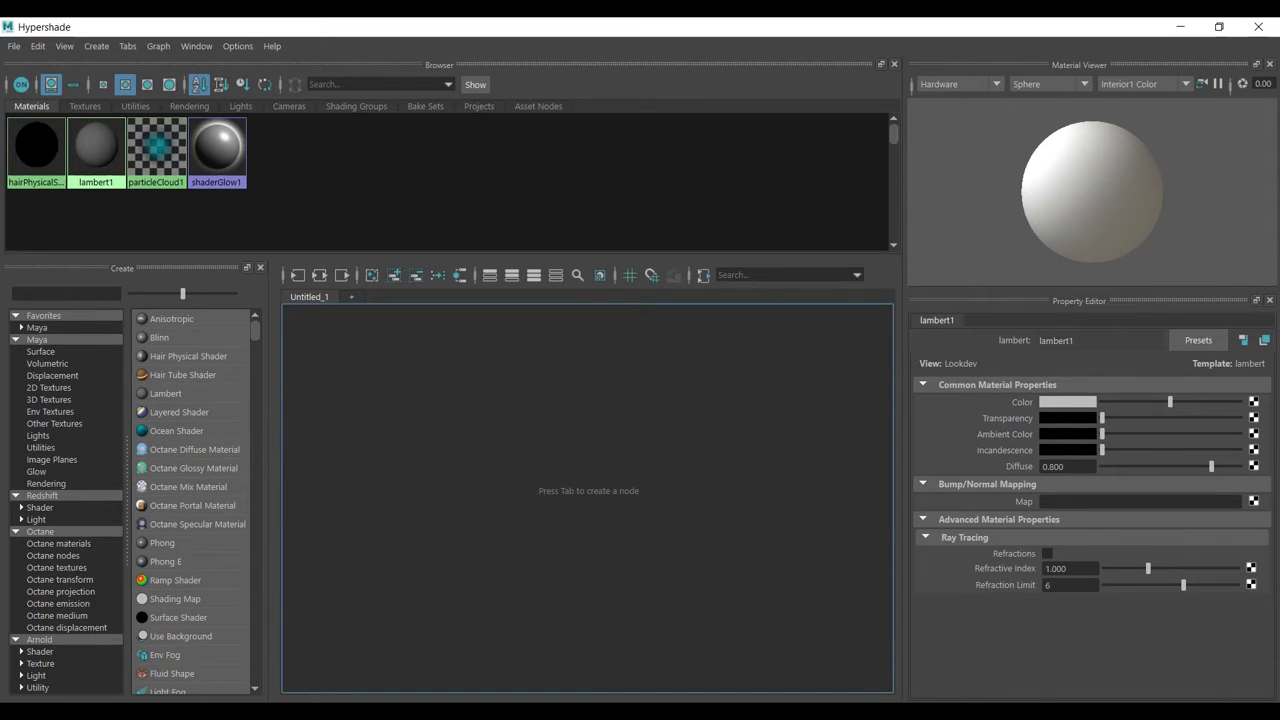
left_click(40, 652)
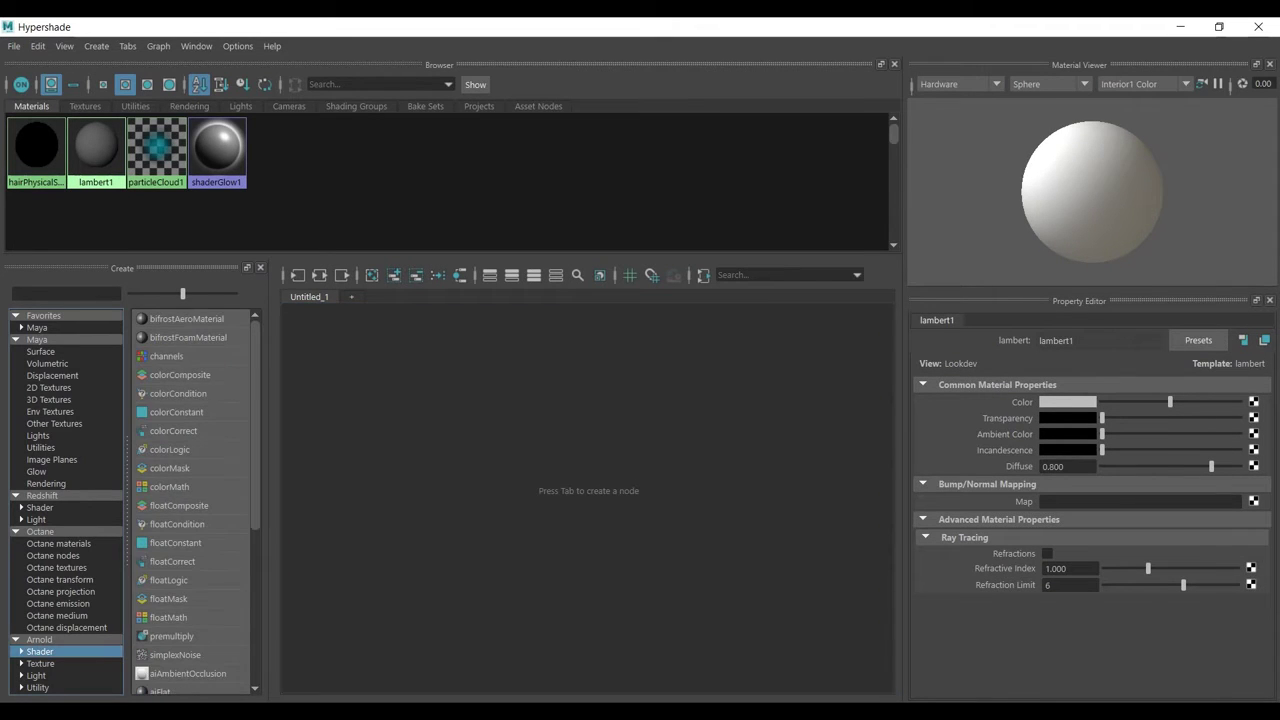
scroll(190, 468, "down", 5)
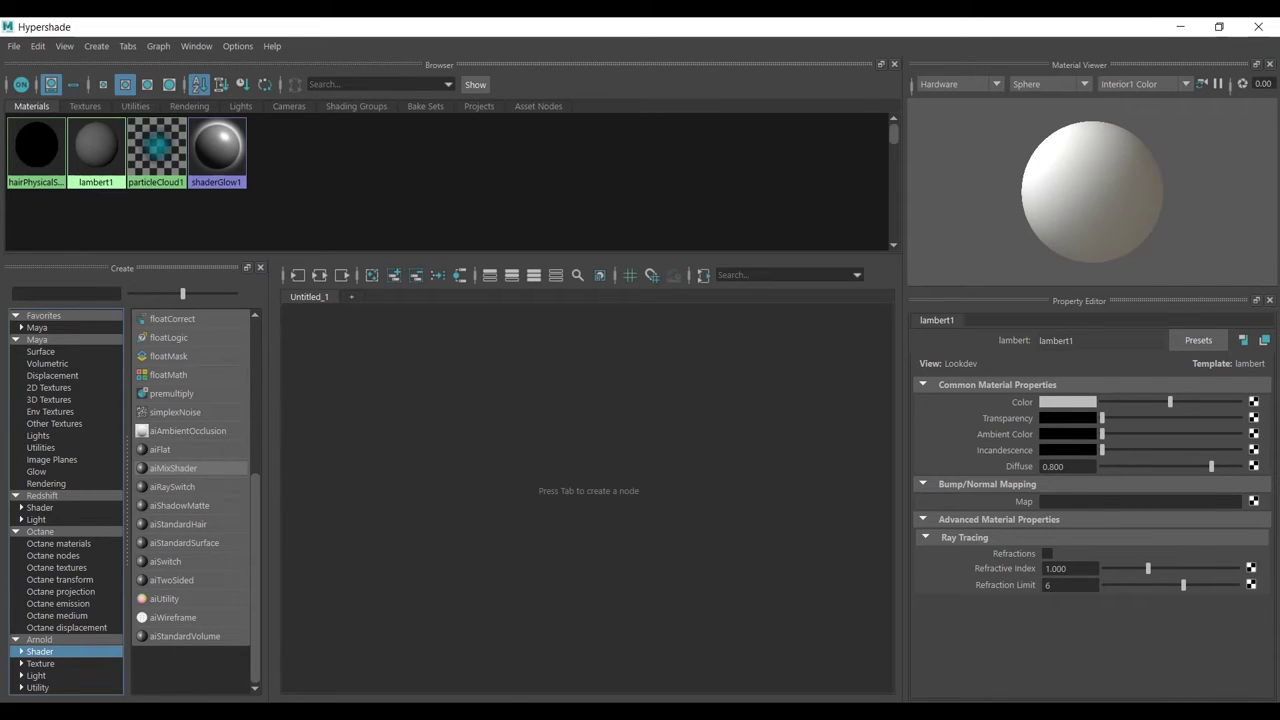
left_click(184, 542)
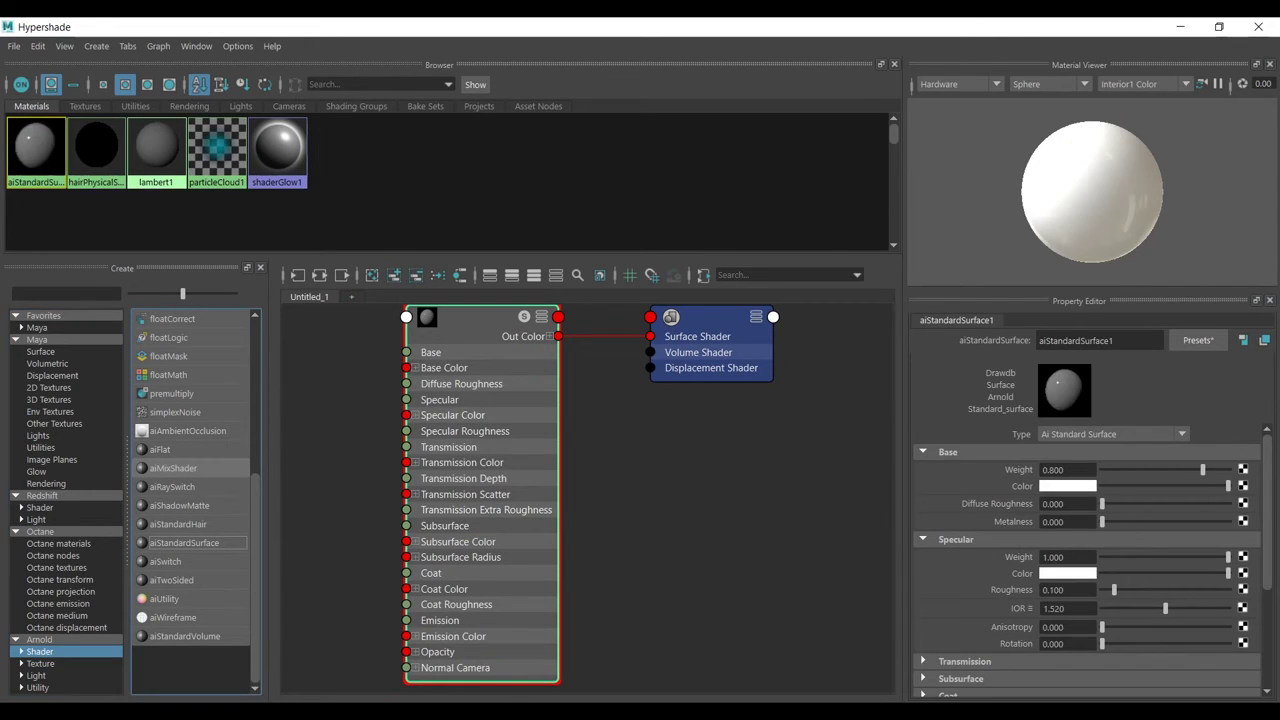
Assign the aiStandardSurface1 material to the grass description description29 inside collection29
mouse_move(480, 27)
left_mouse_down()
mouse_move(665, 221)
mouse_move(540, 239)
mouse_move(504, 30)
left_mouse_up()
left_click_drag(623, 32, 620, 5)
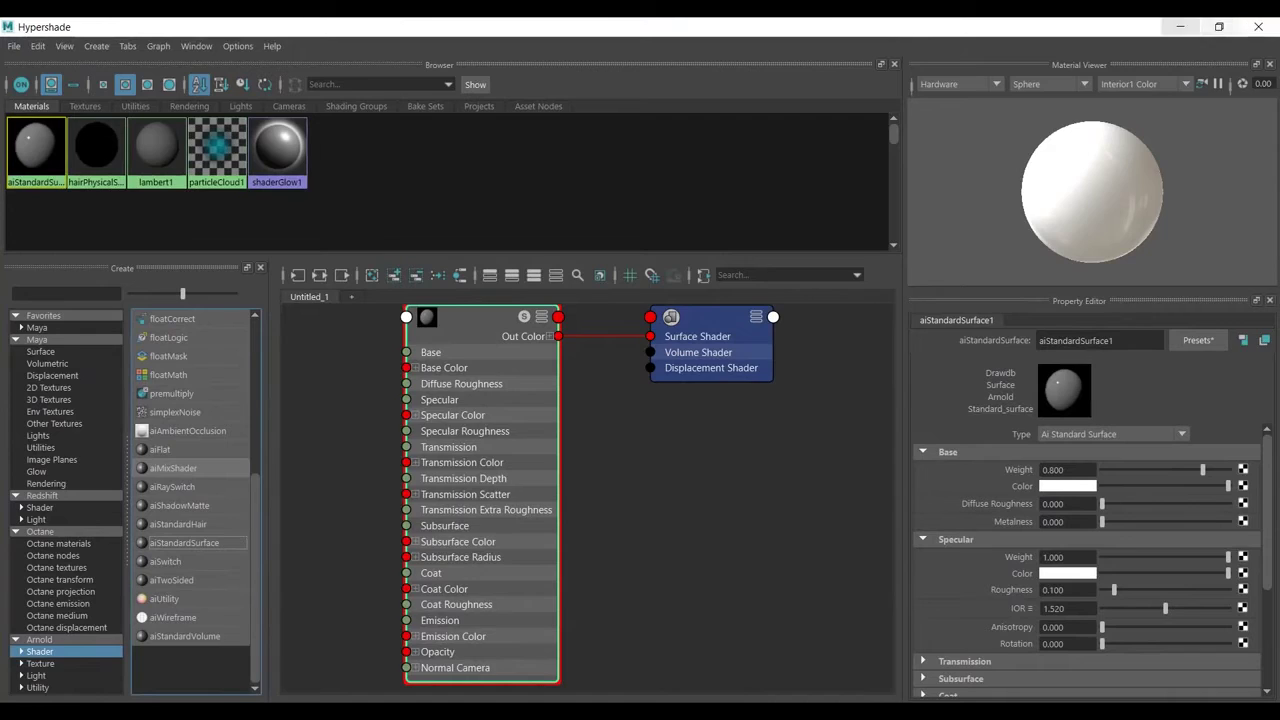
left_click(1180, 27)
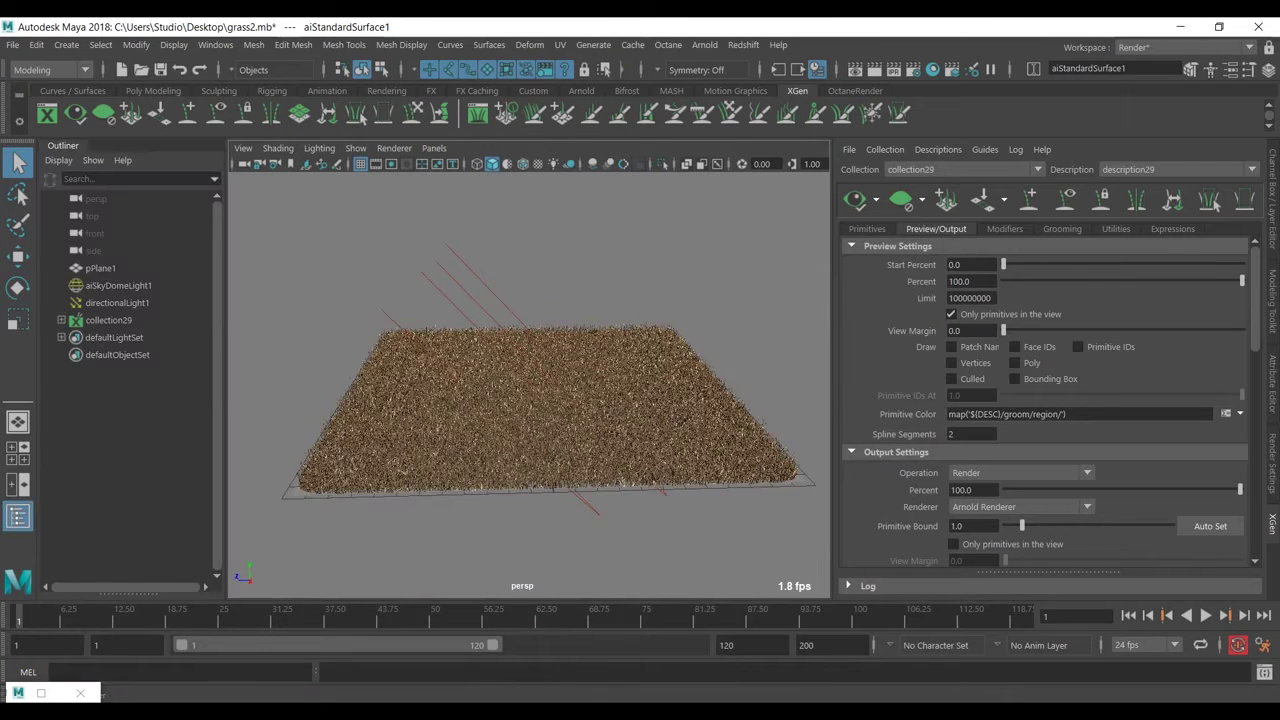
left_click(61, 320)
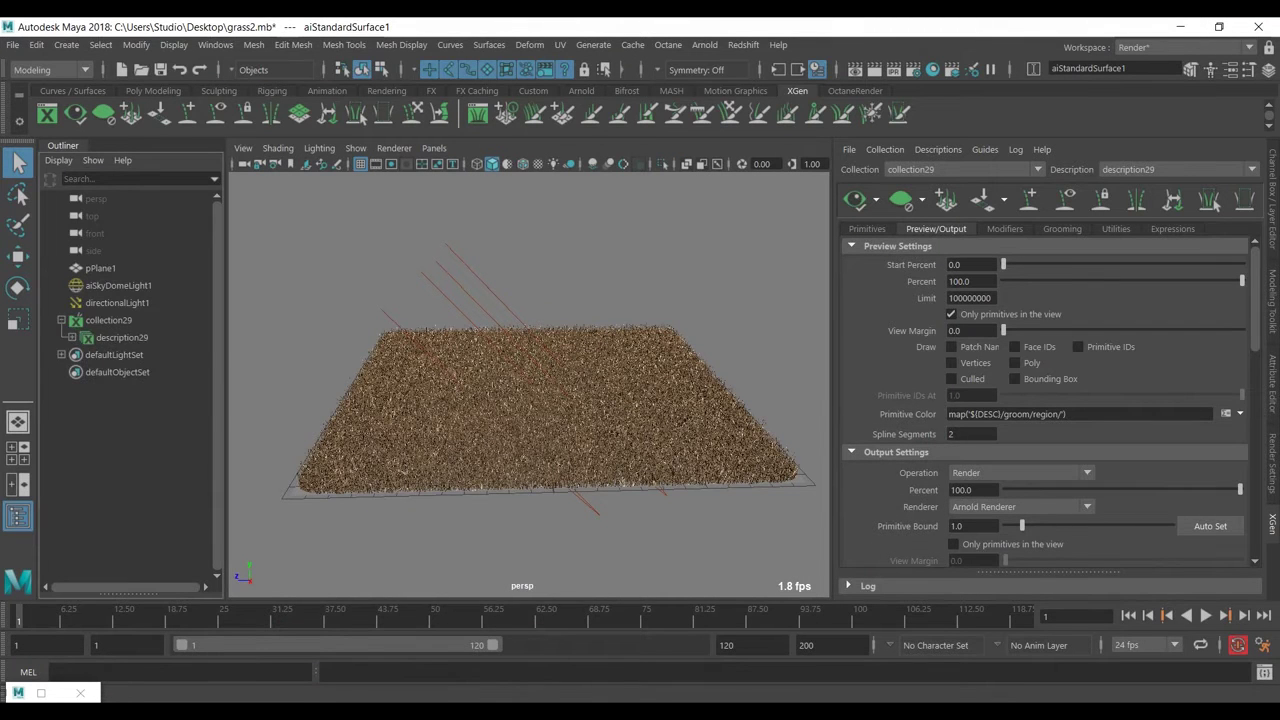
left_click(122, 337)
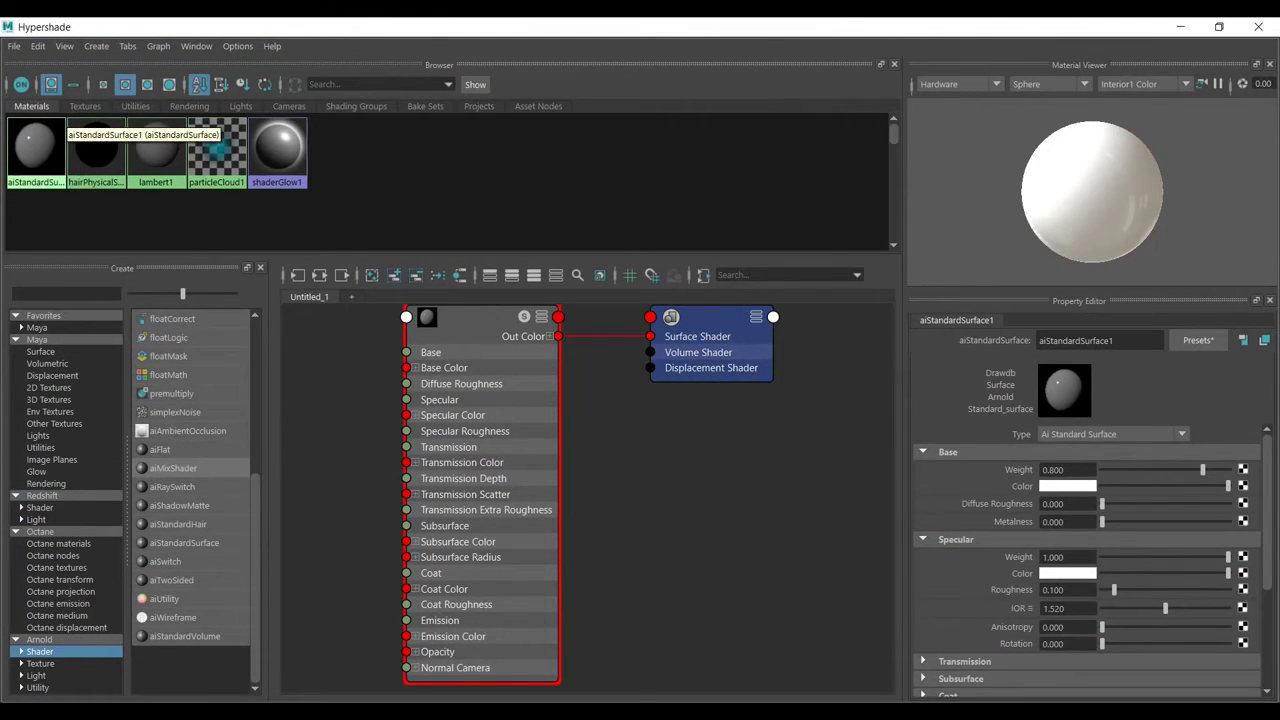
mouse_move(40, 154)
right_mouse_down()
mouse_move(143, 155)
mouse_move(134, 106)
mouse_move(168, 88)
right_mouse_up()
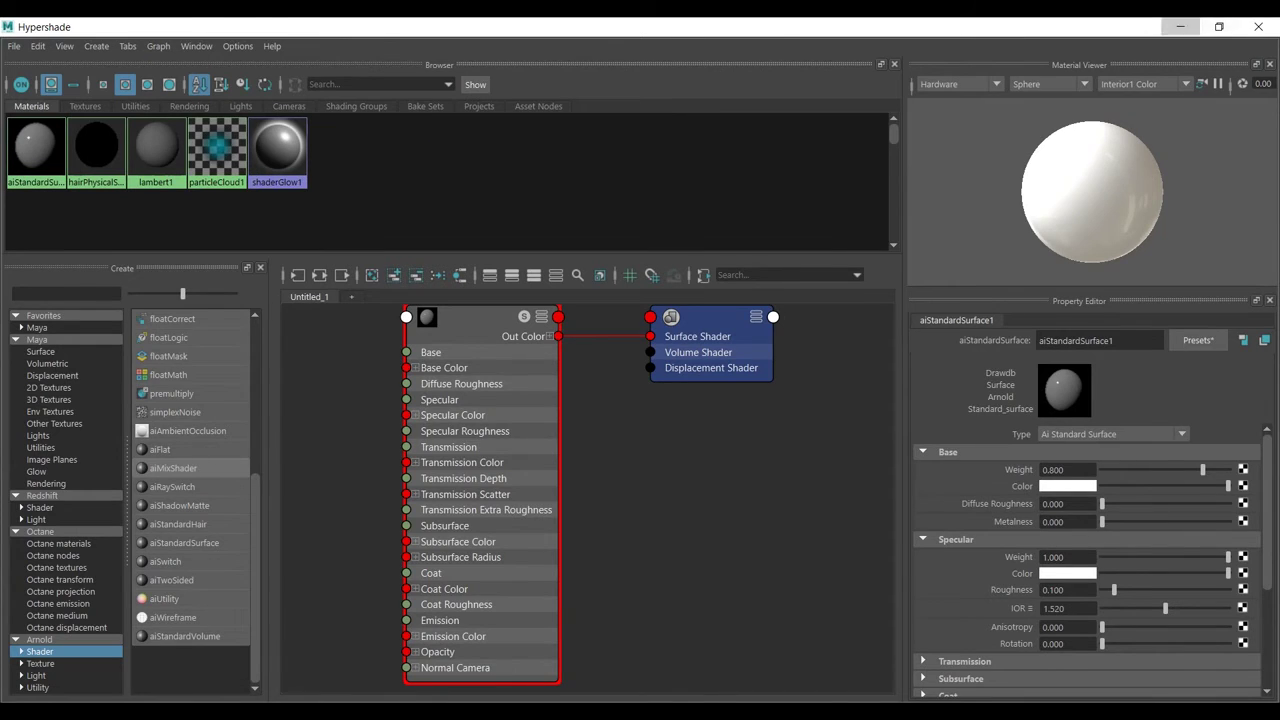
left_click(1180, 27)
Set the aiStandardSurface1 material's specular weight to 0.312 and its specular roughness to 0.556
left_click(41, 692)
middle_click_drag(590, 470, 627, 529, "alt")
left_click(520, 376)
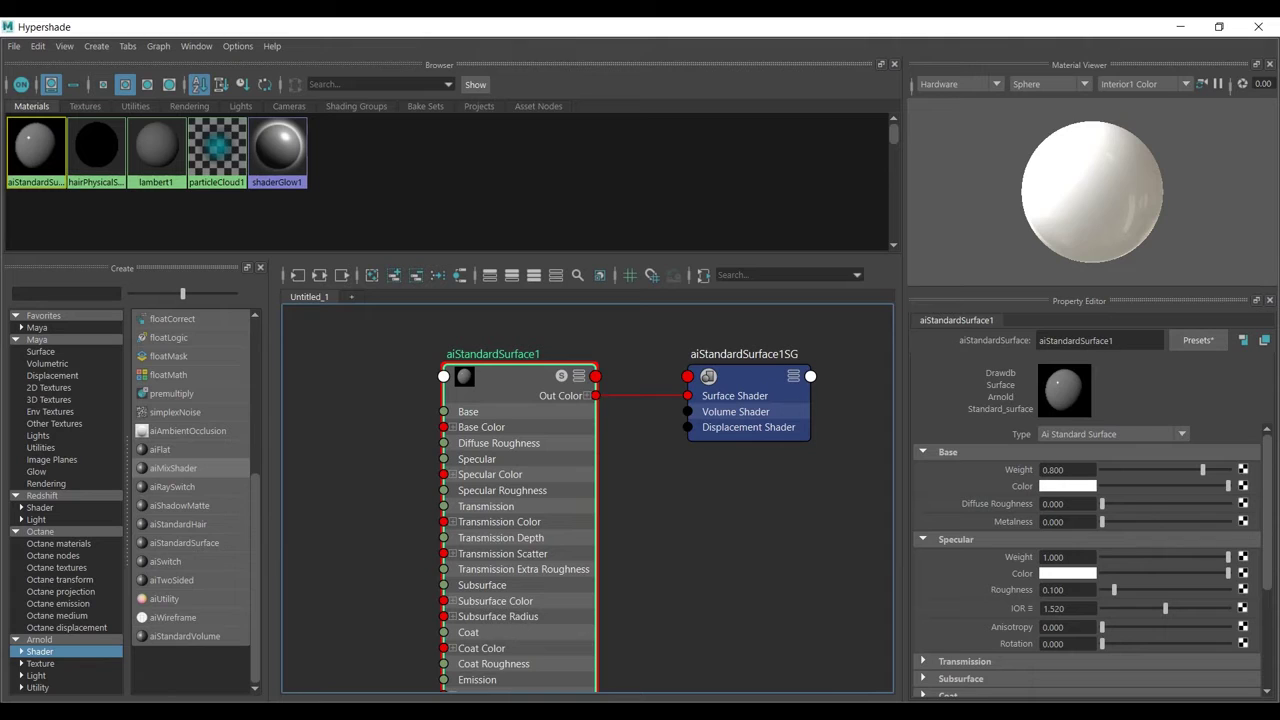
mouse_move(1228, 557)
left_mouse_down()
mouse_move(1201, 557)
mouse_move(1228, 557)
left_mouse_up()
left_click_drag(1114, 590, 1141, 557)
left_click(1173, 557)
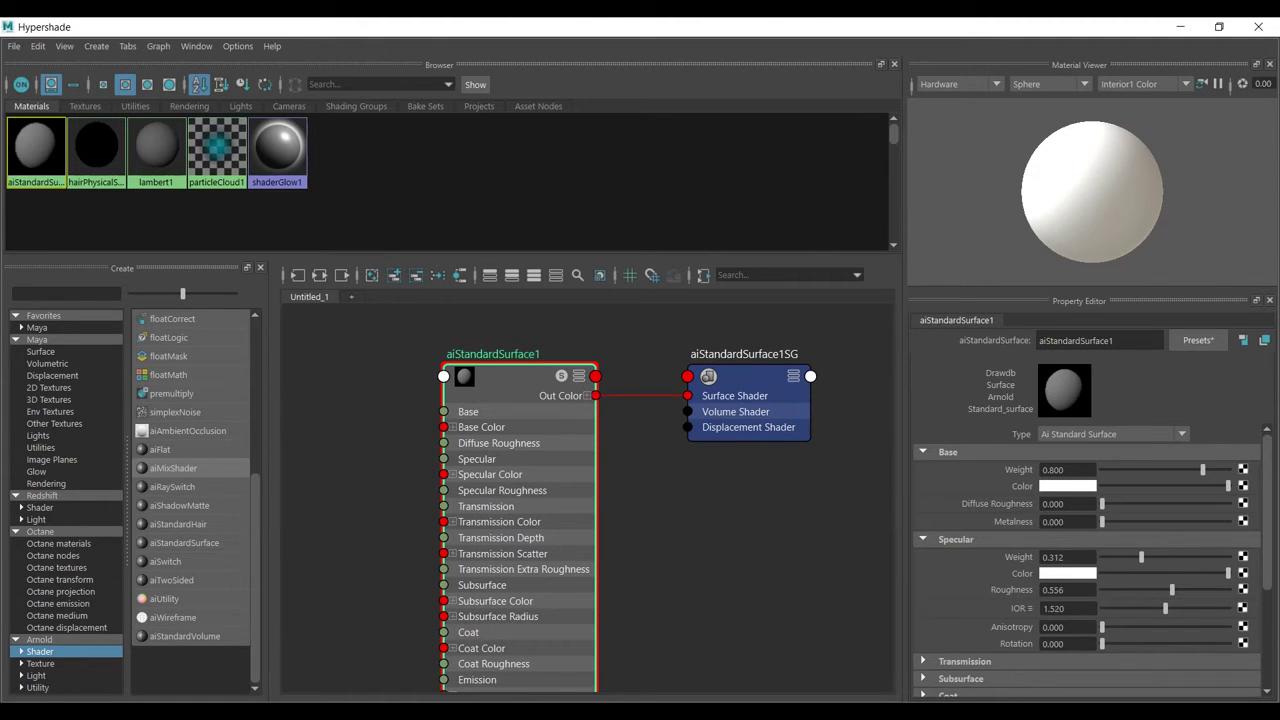
Set the grass material's base color to a darker green with hue 120, saturation 1 and value 0.369
scroll(817, 550, "down", 3)
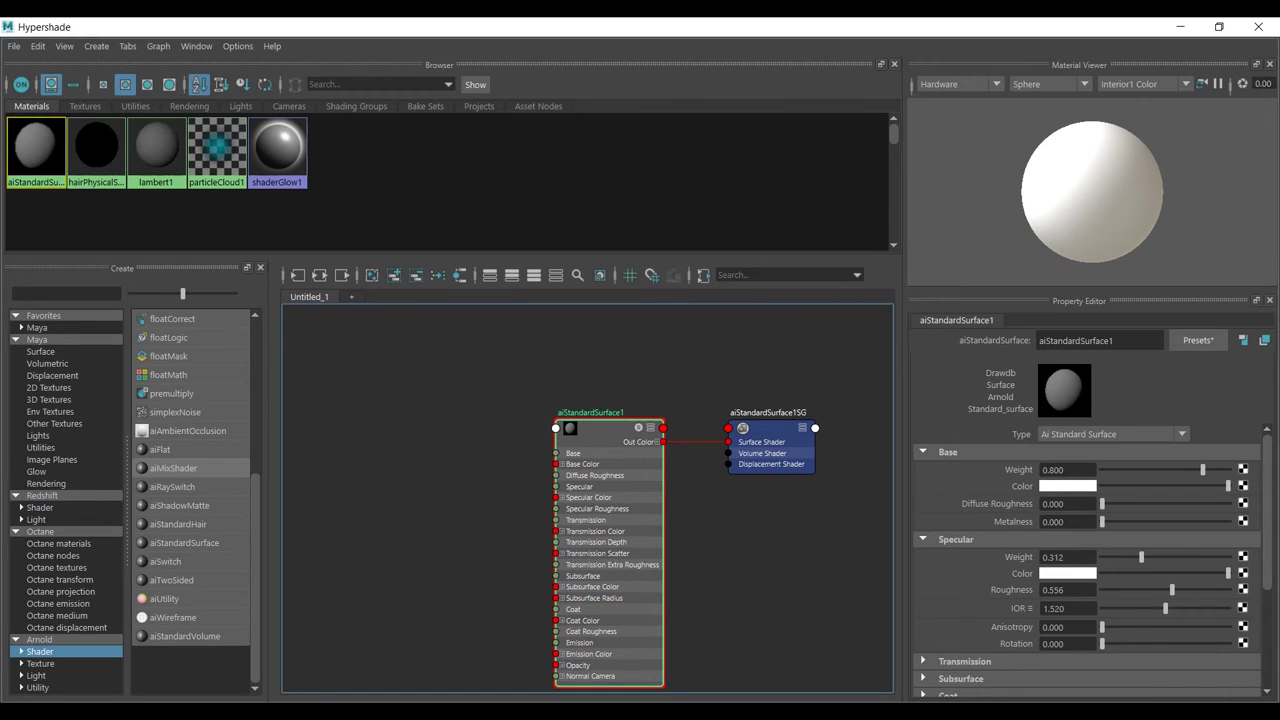
left_click(1067, 486)
left_click(897, 438)
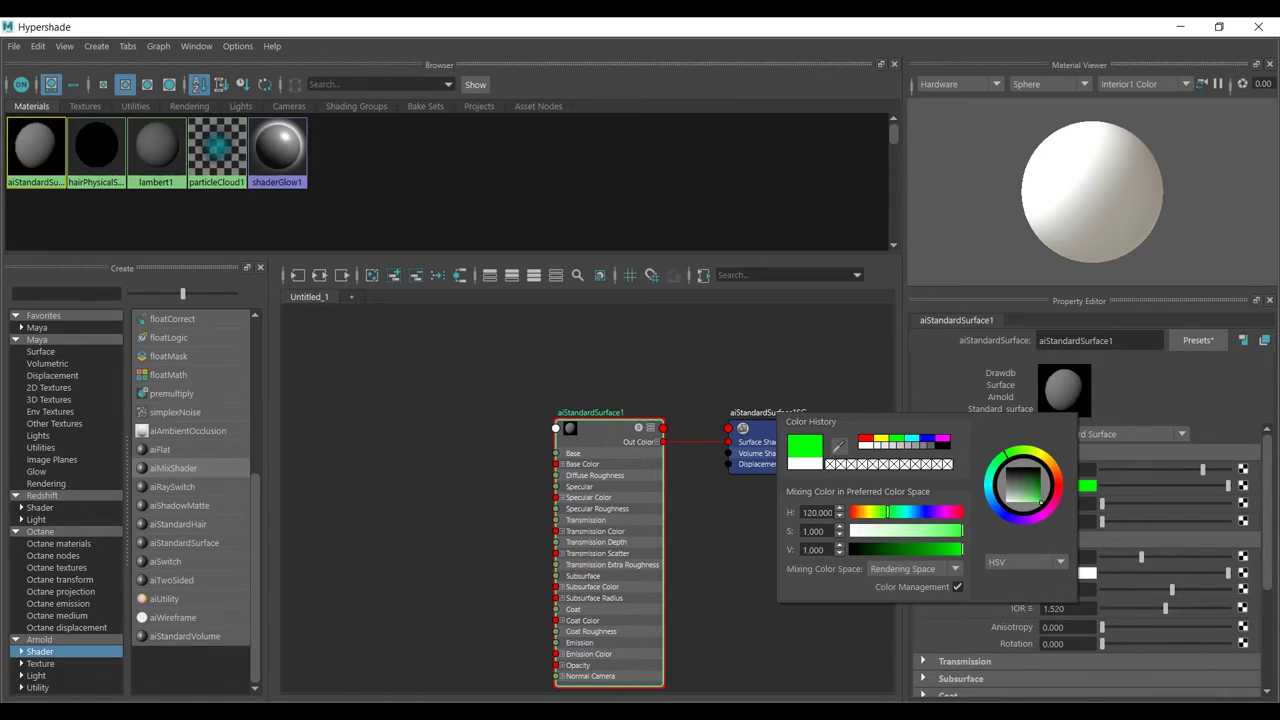
left_click_drag(961, 549, 930, 549)
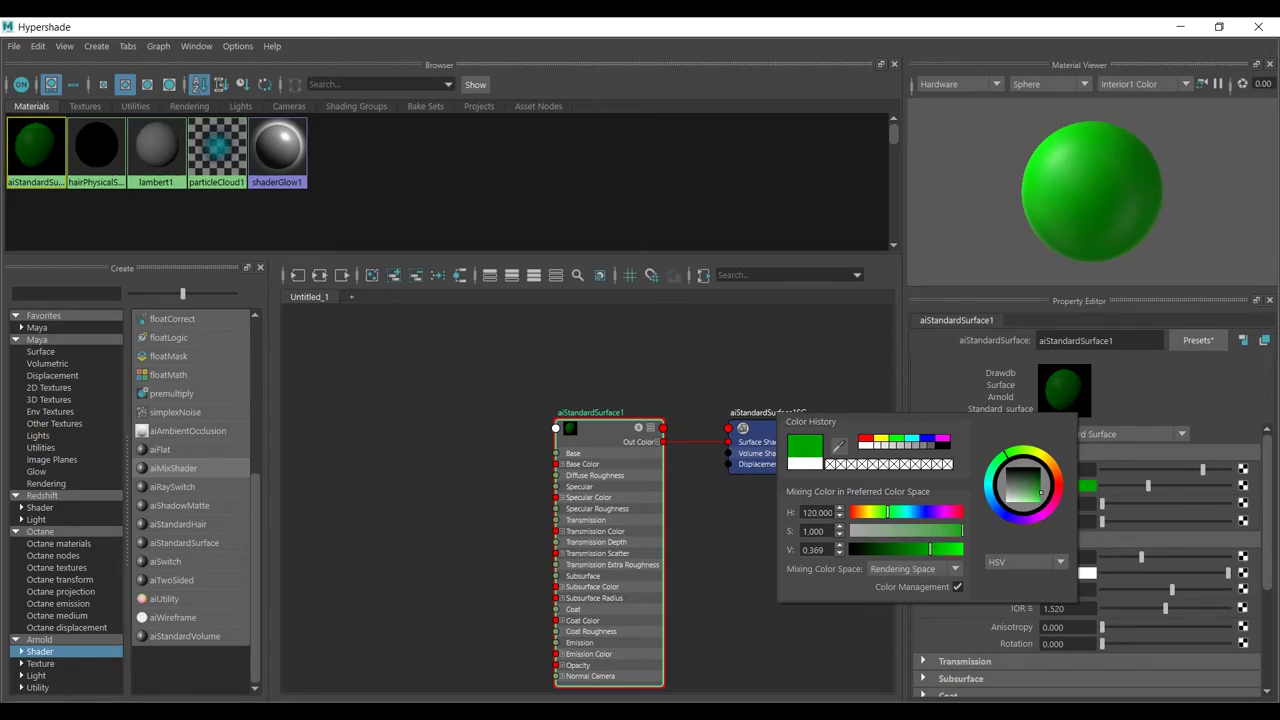
left_click(1180, 27)
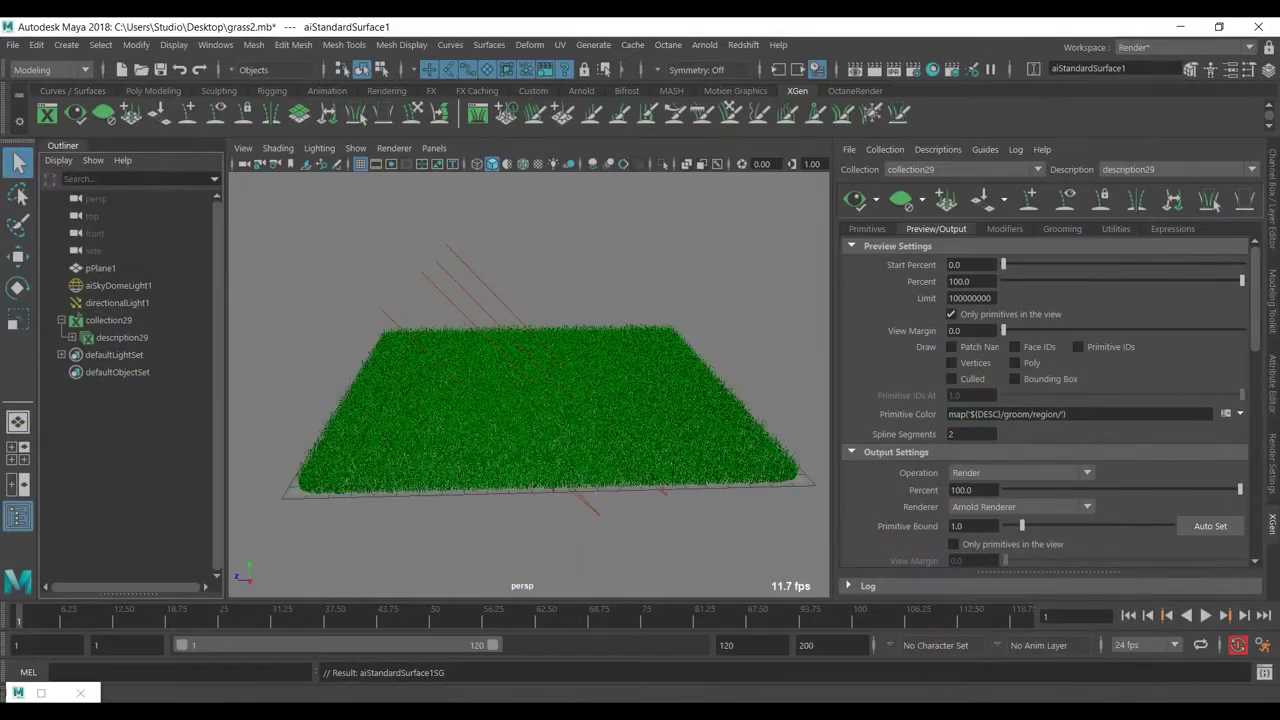
Set the sky dome light's samples to 3 and lighten its shadow color slightly
scroll(530, 400, "up", 5)
left_click_drag(530, 400, 534, 358, "alt")
scroll(529, 380, "up", 8)
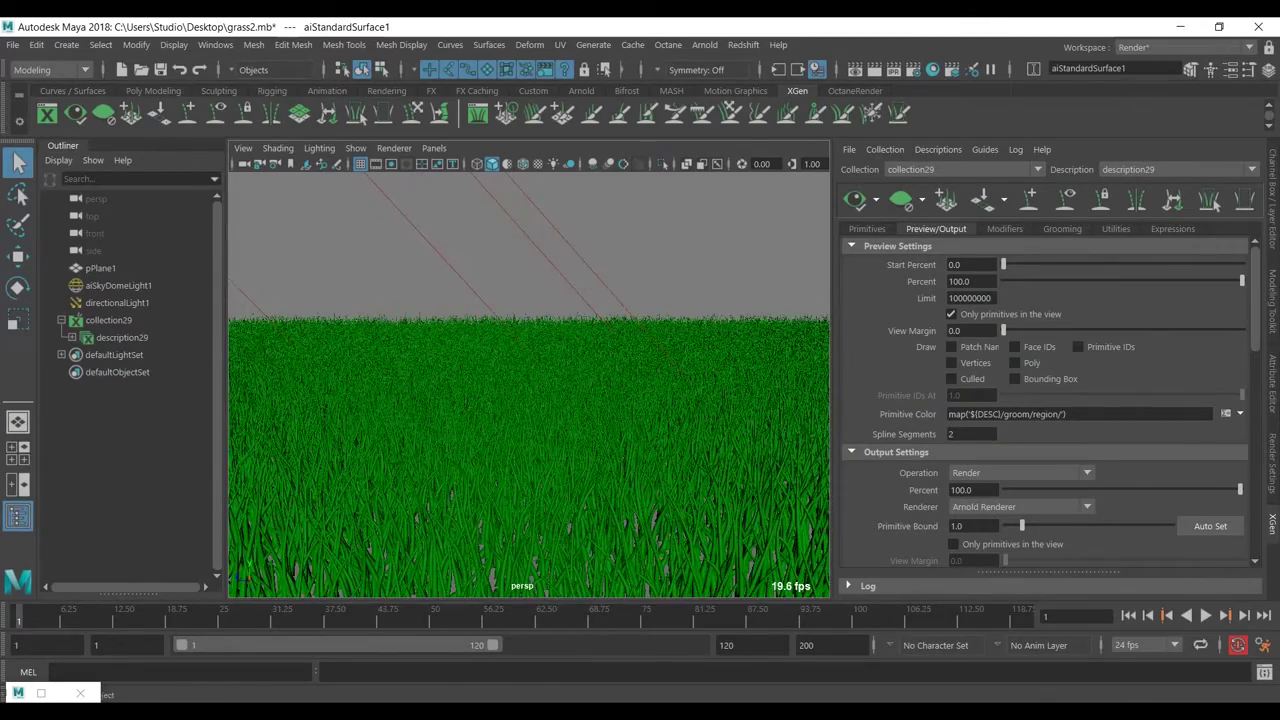
scroll(529, 385, "down", 2)
left_click(118, 286)
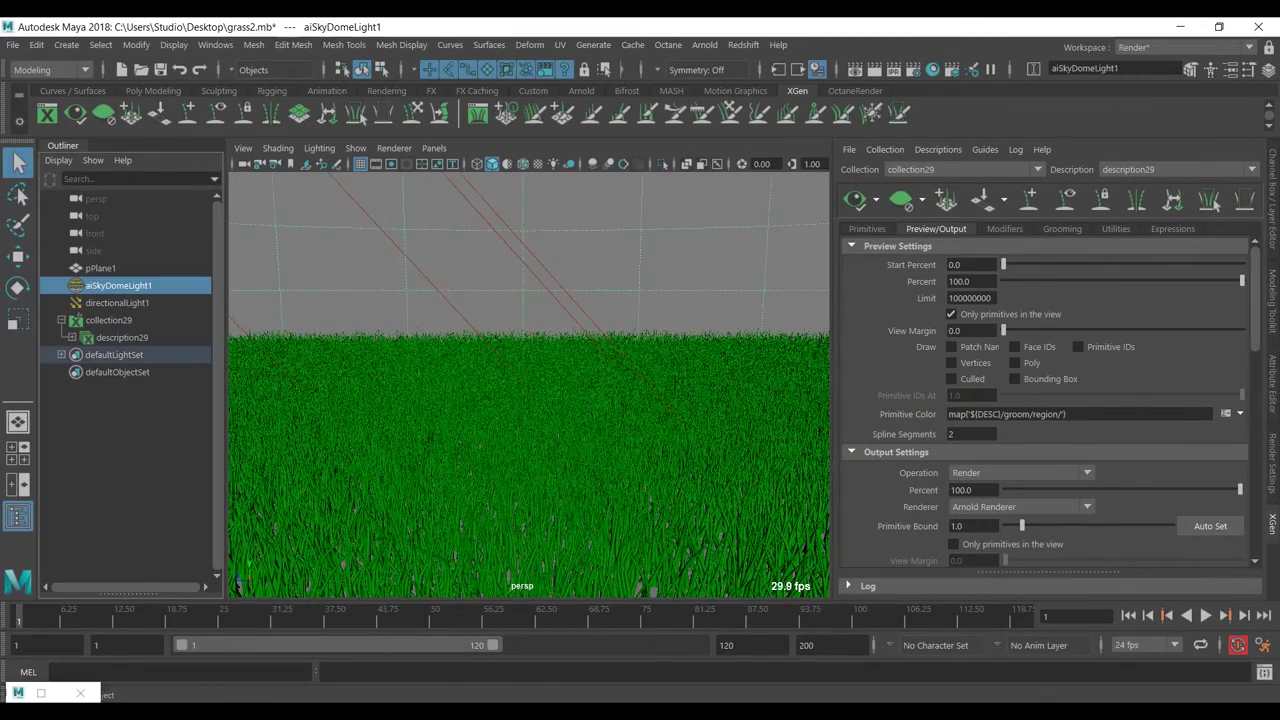
left_click(1272, 463)
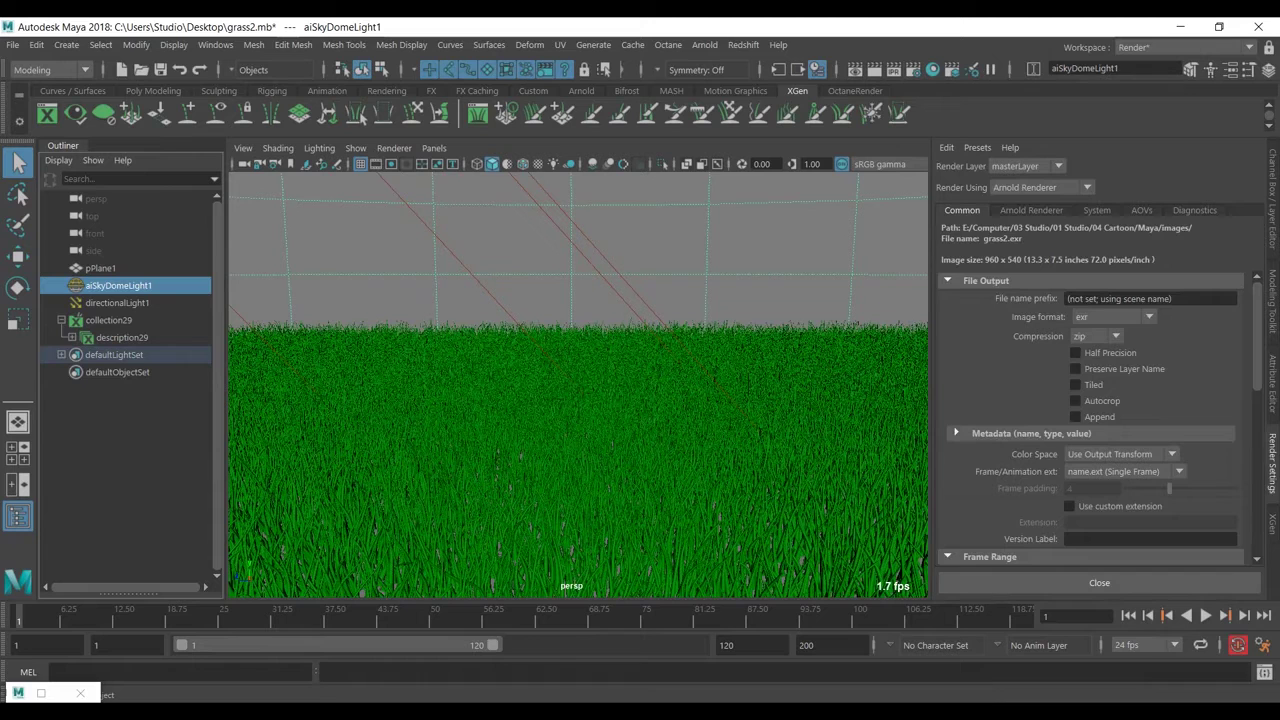
left_click(1272, 384)
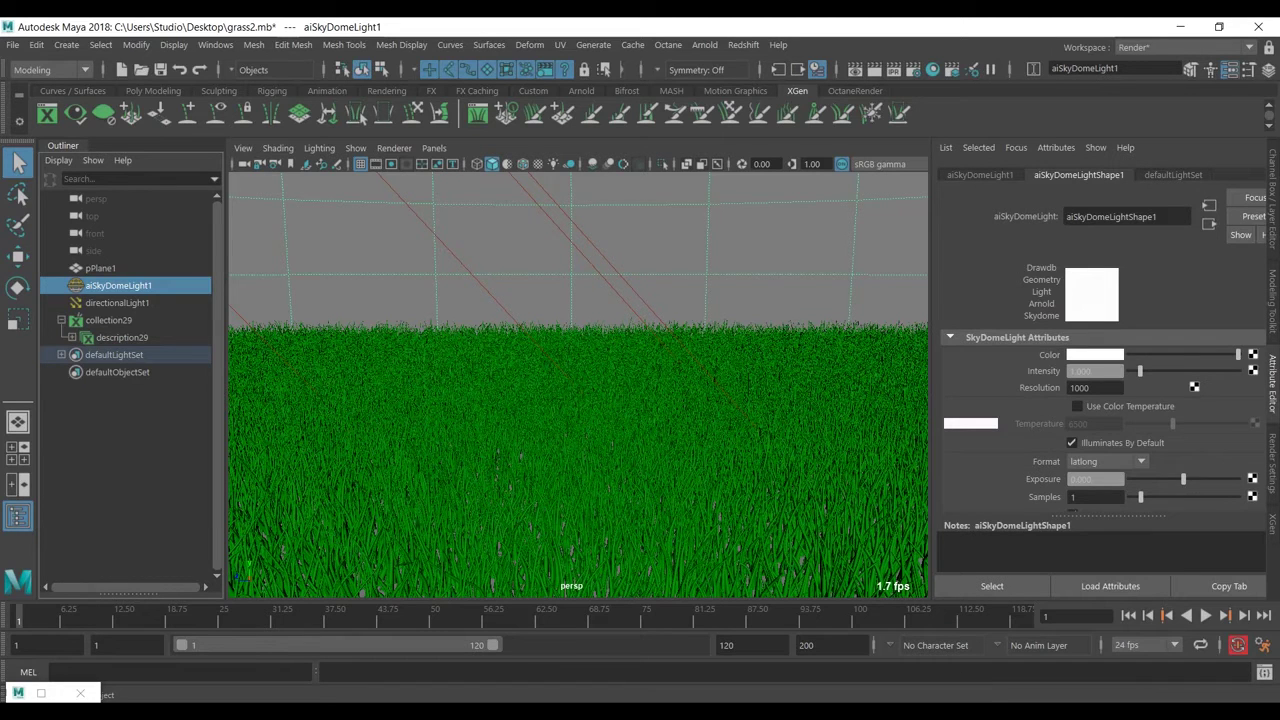
scroll(1077, 406, "down", 1)
double_click(1084, 457)
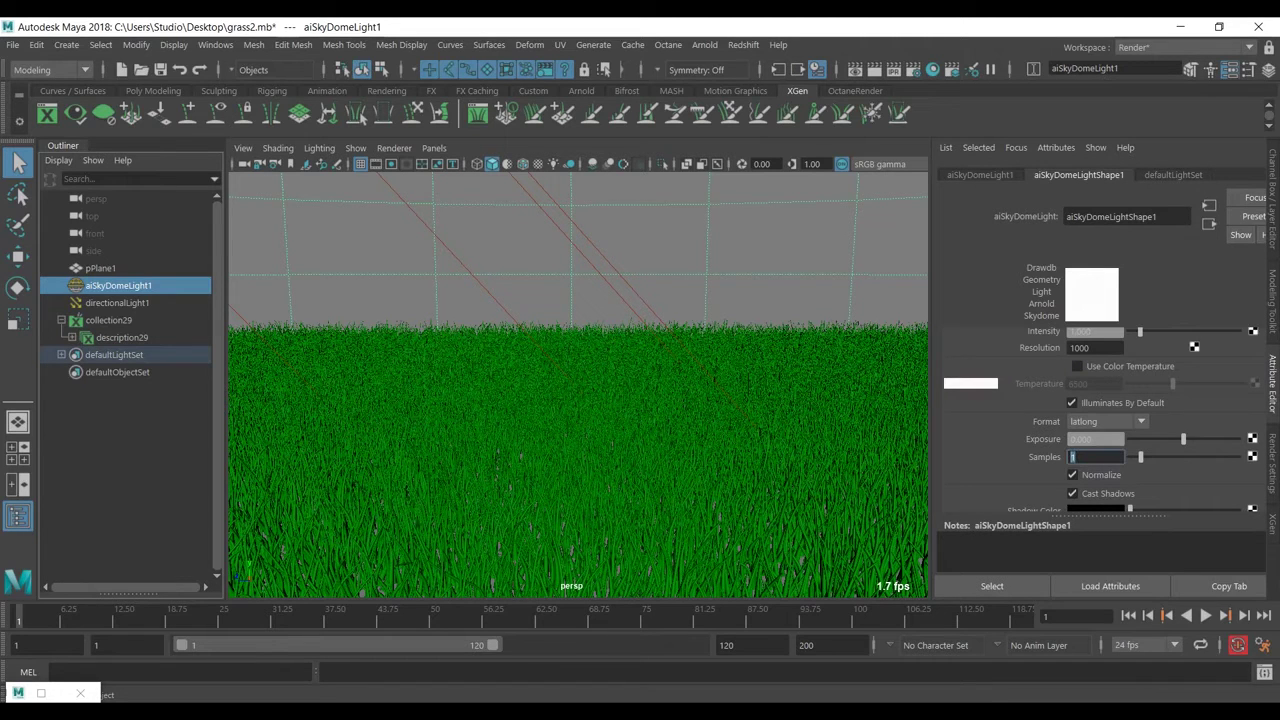
type("3")
key("Return")
scroll(1100, 420, "down", 2)
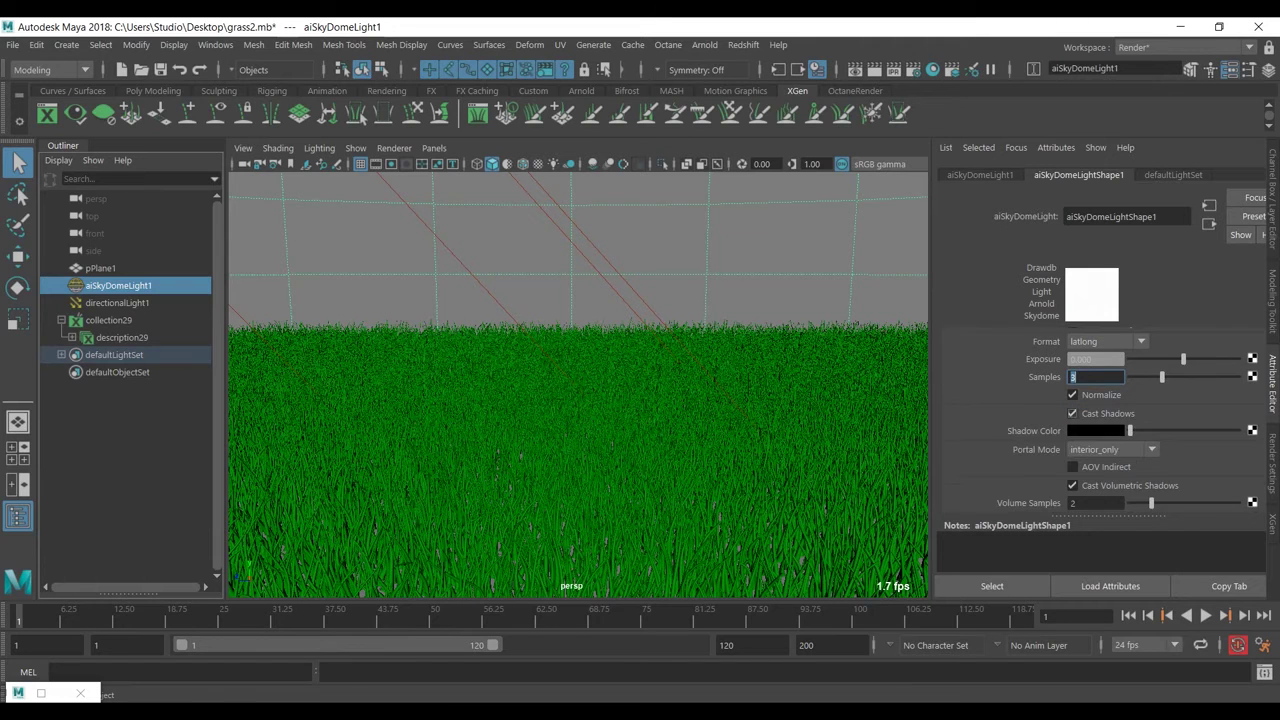
left_click_drag(1130, 431, 1136, 431)
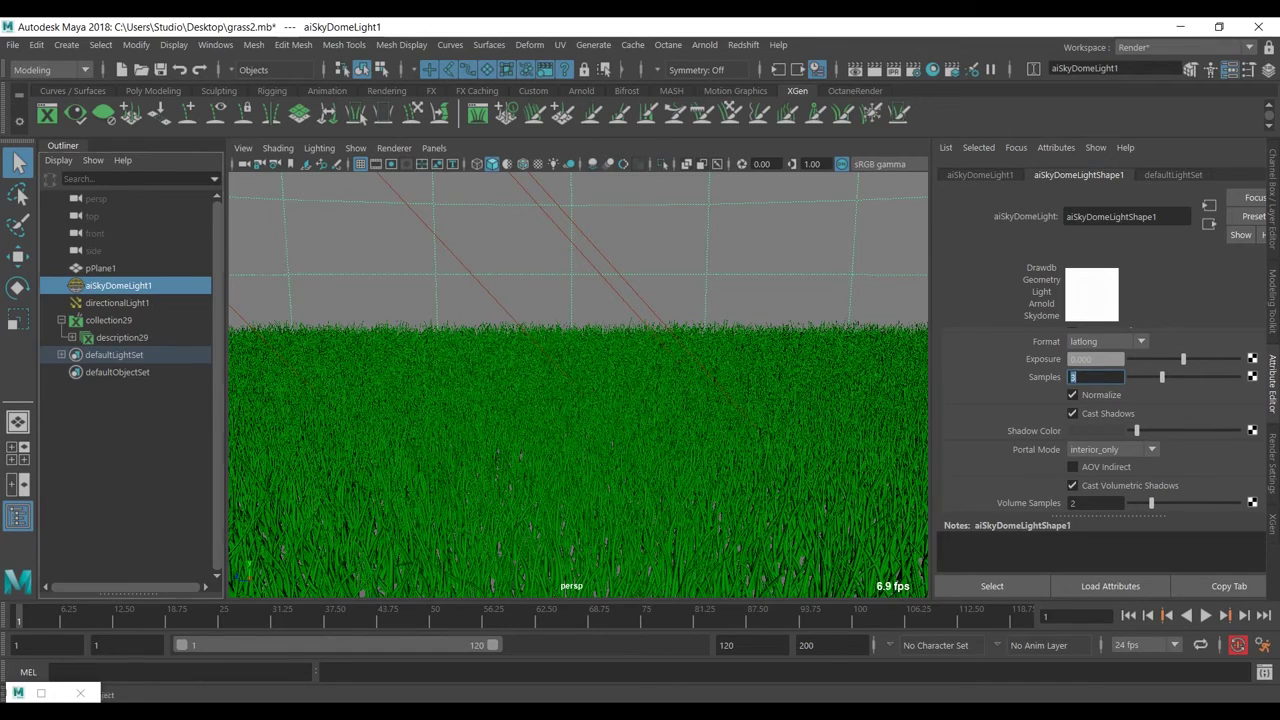
Check the Arnold sampling settings and render the close-up perspective view of the grass in the Arnold RenderView
left_click_drag(612, 390, 598, 372, "alt")
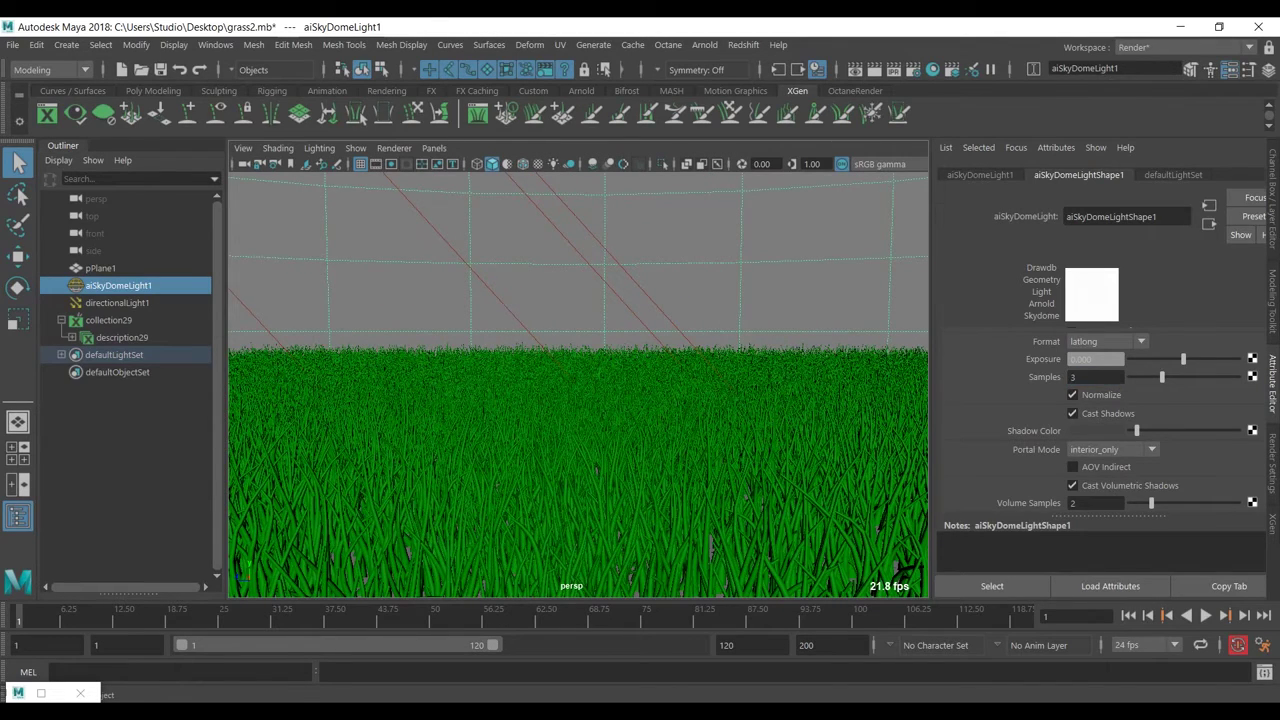
left_click(1272, 463)
left_click(1031, 210)
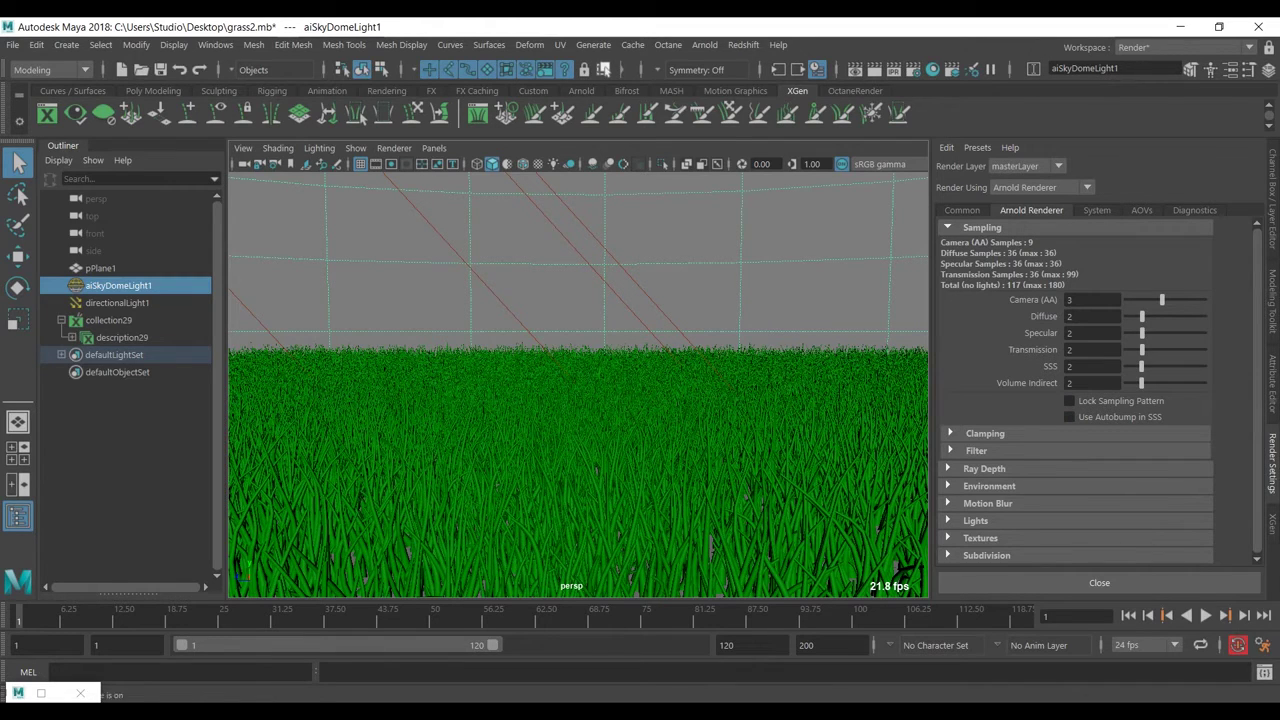
left_click(704, 45)
left_click(728, 76)
scroll(640, 383, "up", 1)
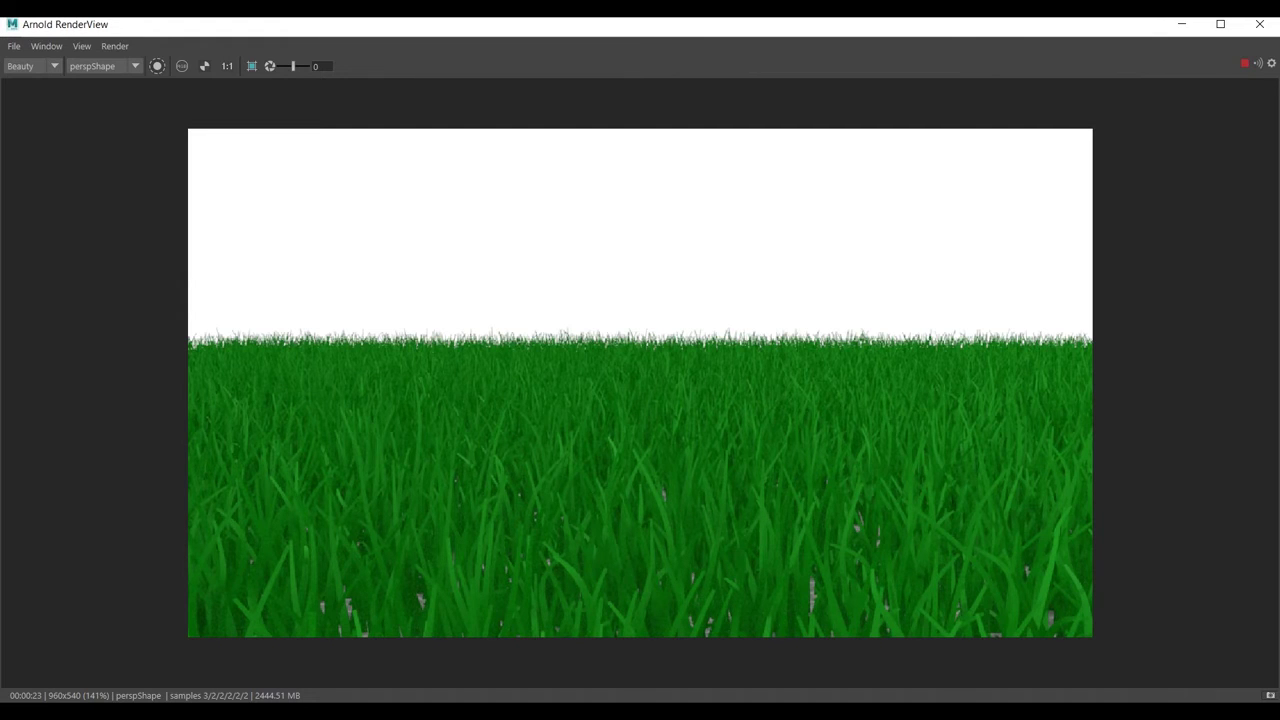
Store a snapshot of the finished grass render in the Arnold RenderView
left_click(1270, 695)
left_click(1182, 24)
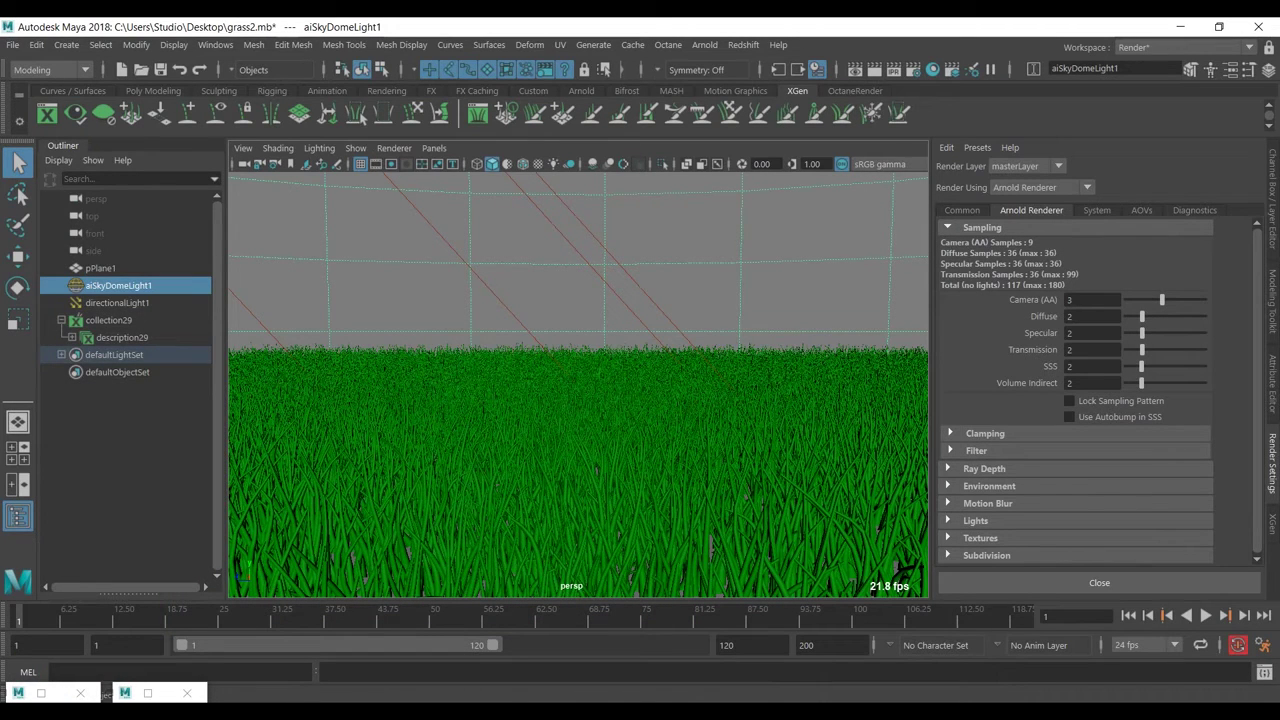
left_click(148, 693)
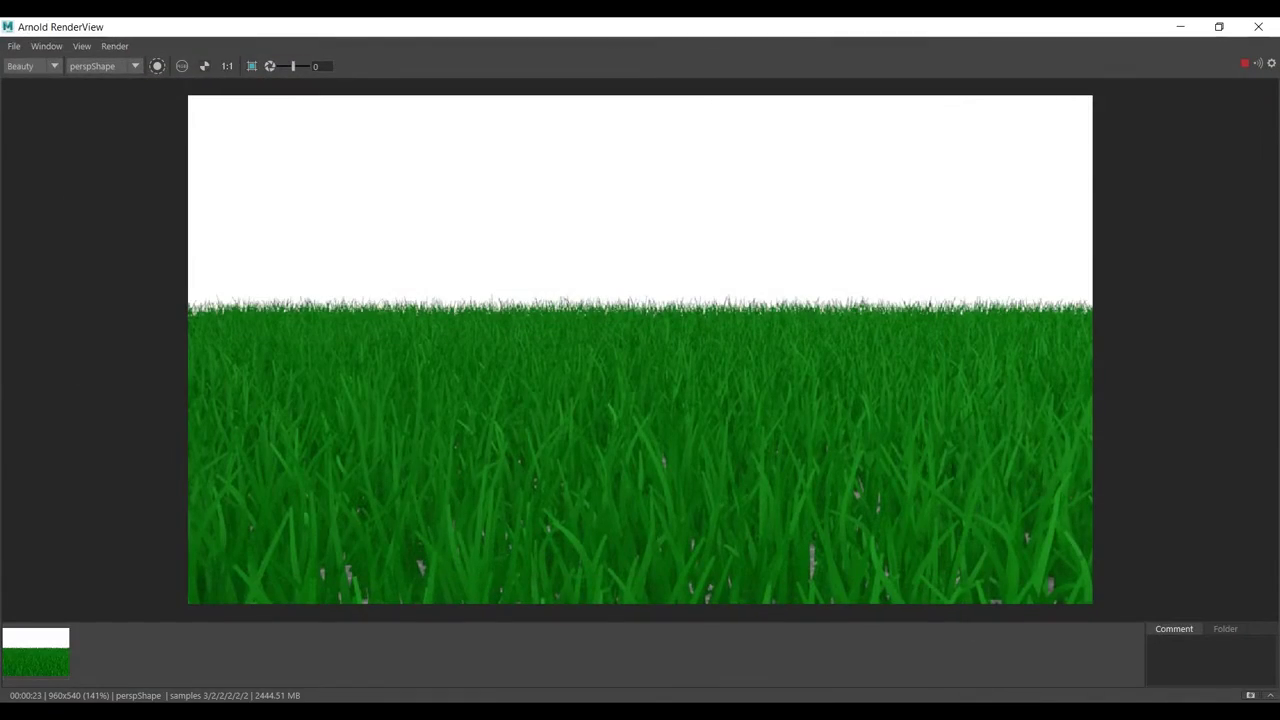
Add a custom shader parameter of type color named grass to the description29 output settings in XGen
left_click(1181, 26)
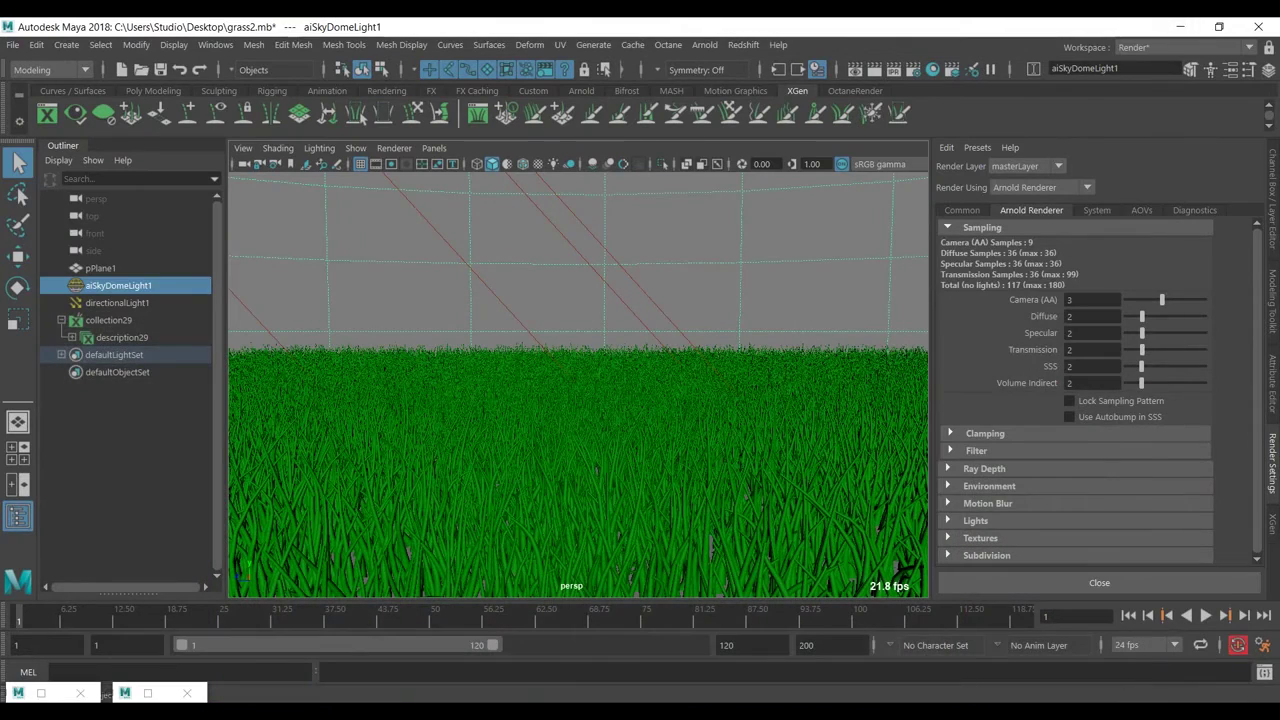
left_click(1272, 524)
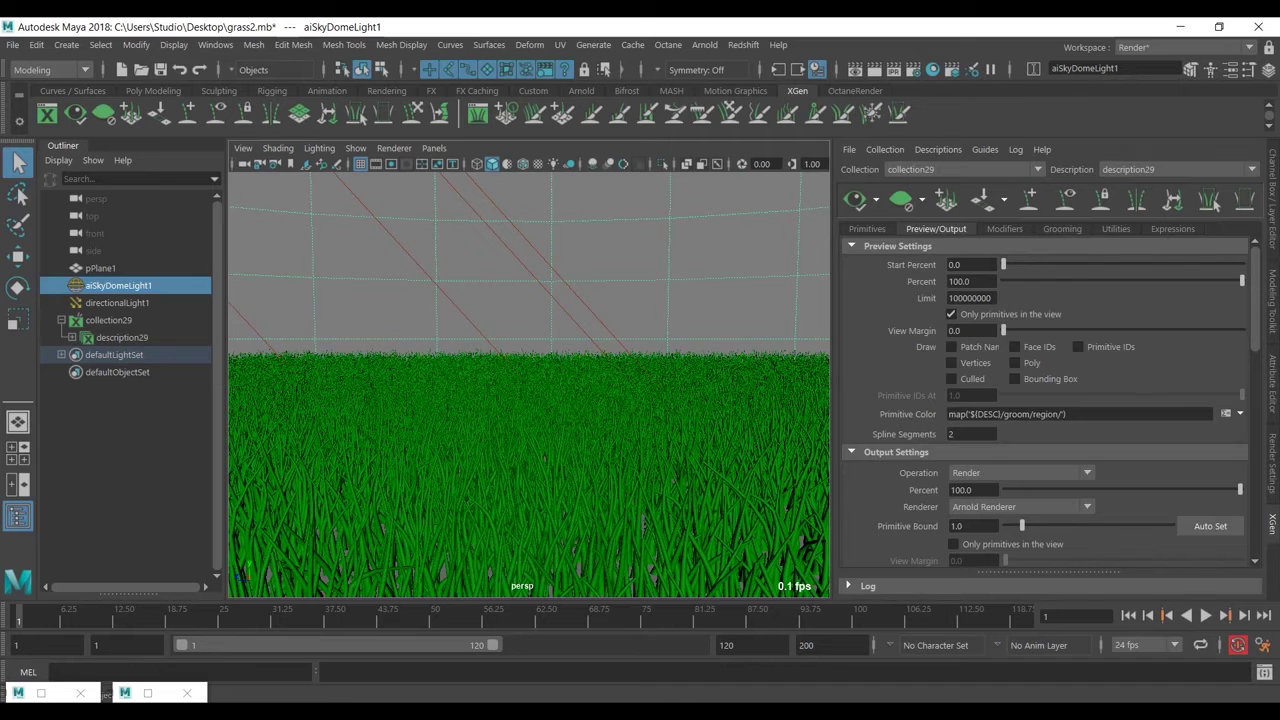
left_click(867, 229)
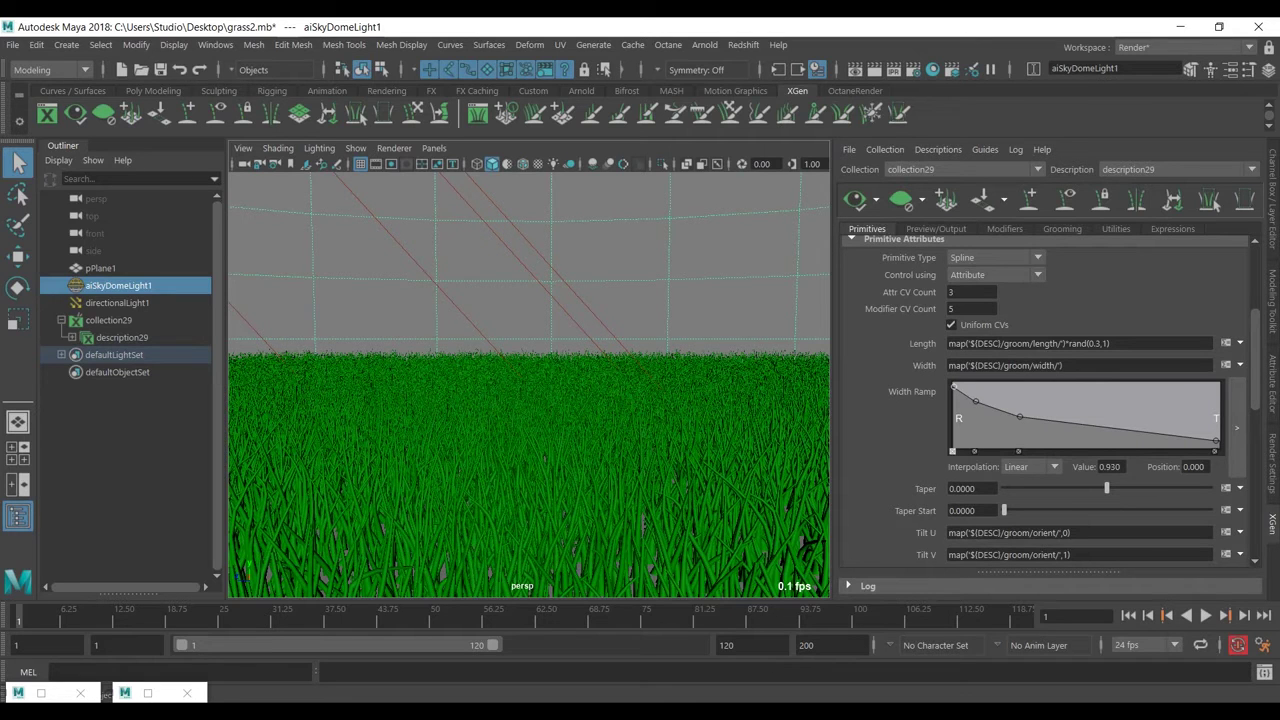
left_click(936, 229)
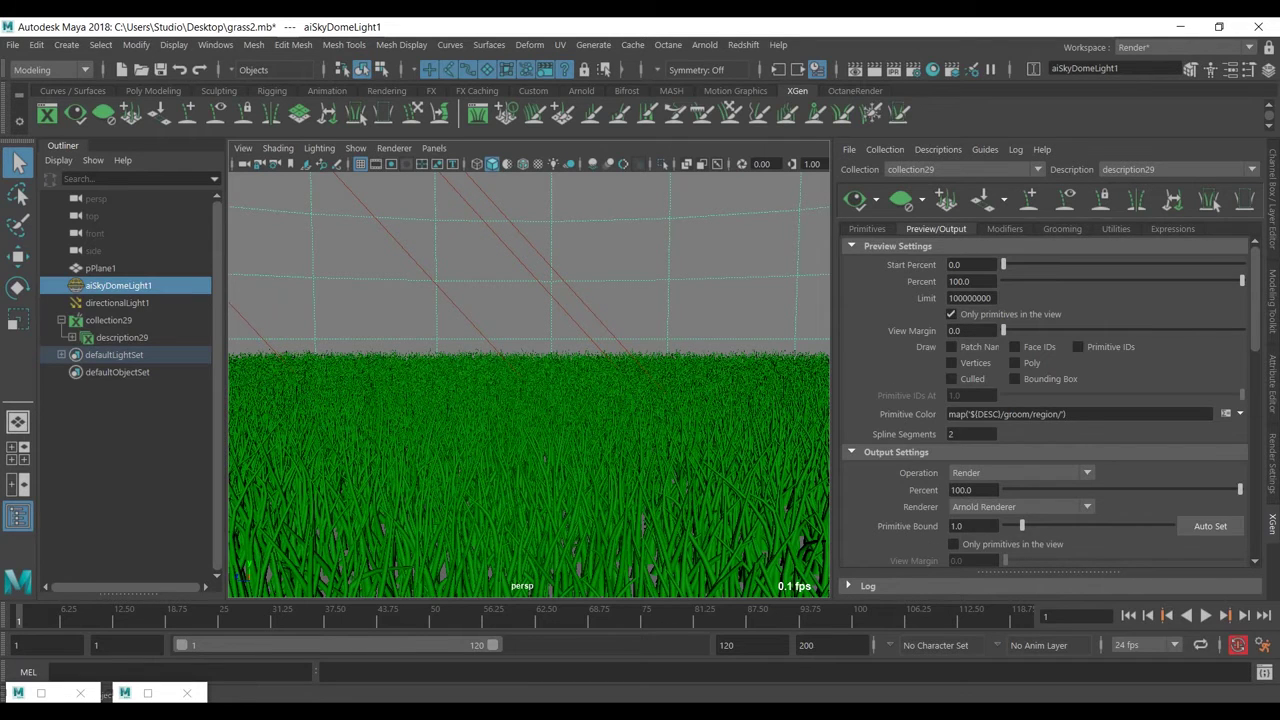
scroll(1046, 400, "down", 2)
scroll(1040, 400, "down", 5)
scroll(1040, 400, "up", 3)
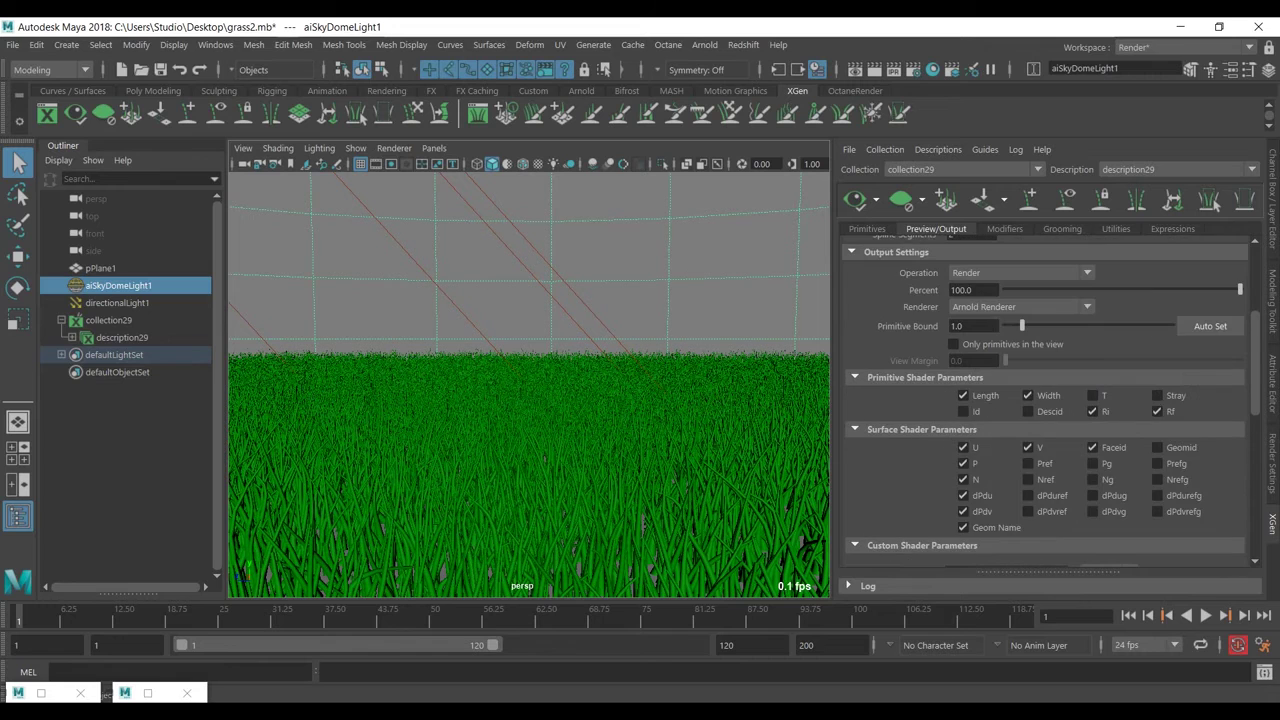
scroll(1045, 400, "down", 5)
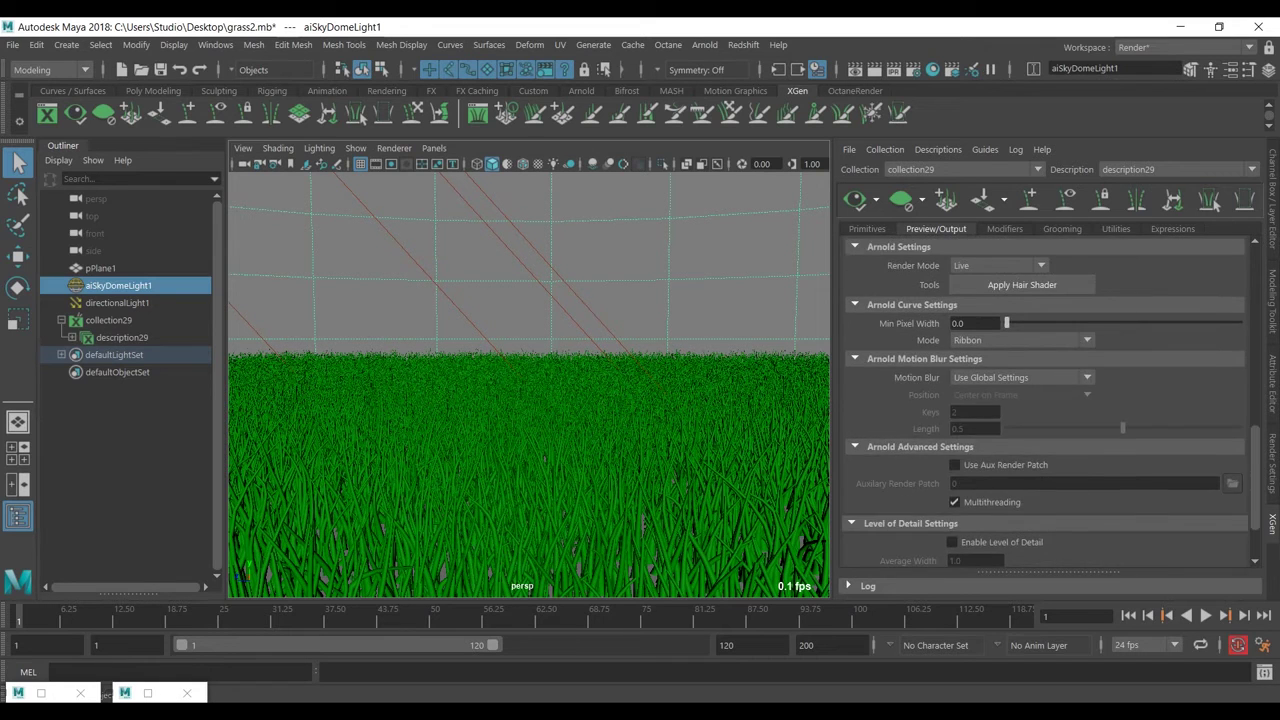
scroll(1050, 400, "down", 2)
scroll(1045, 400, "up", 4)
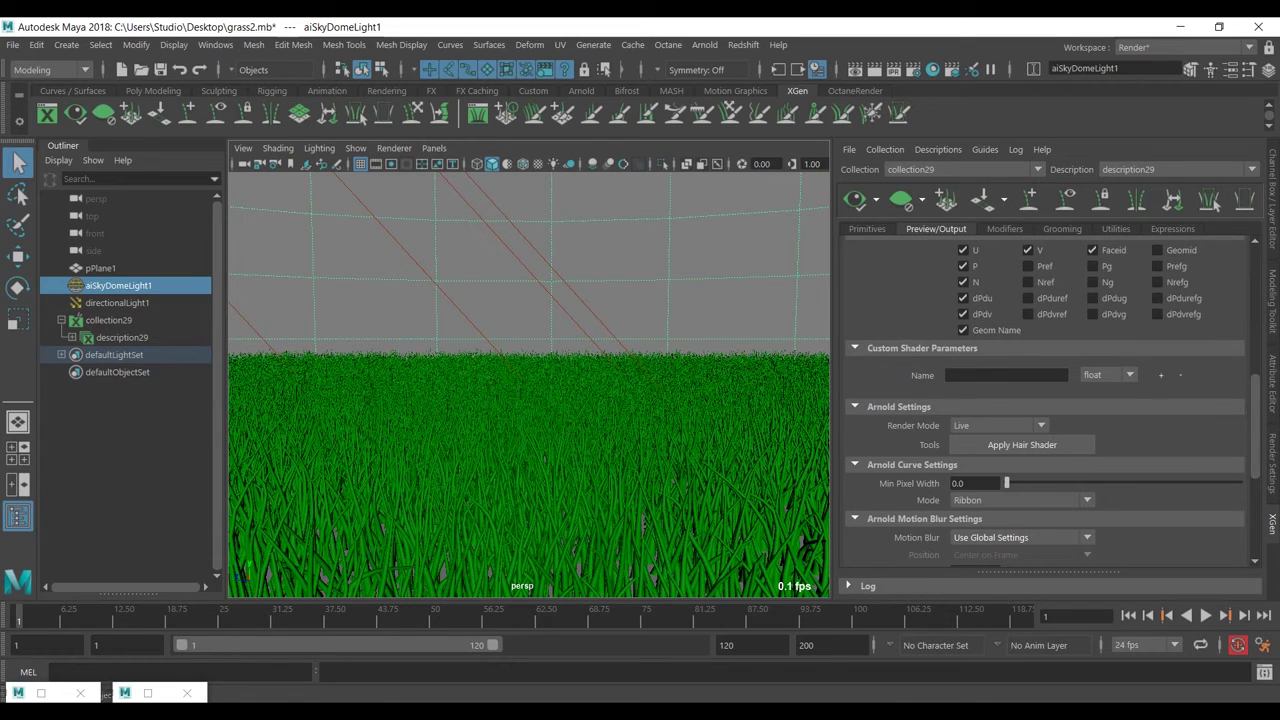
left_click(1006, 375)
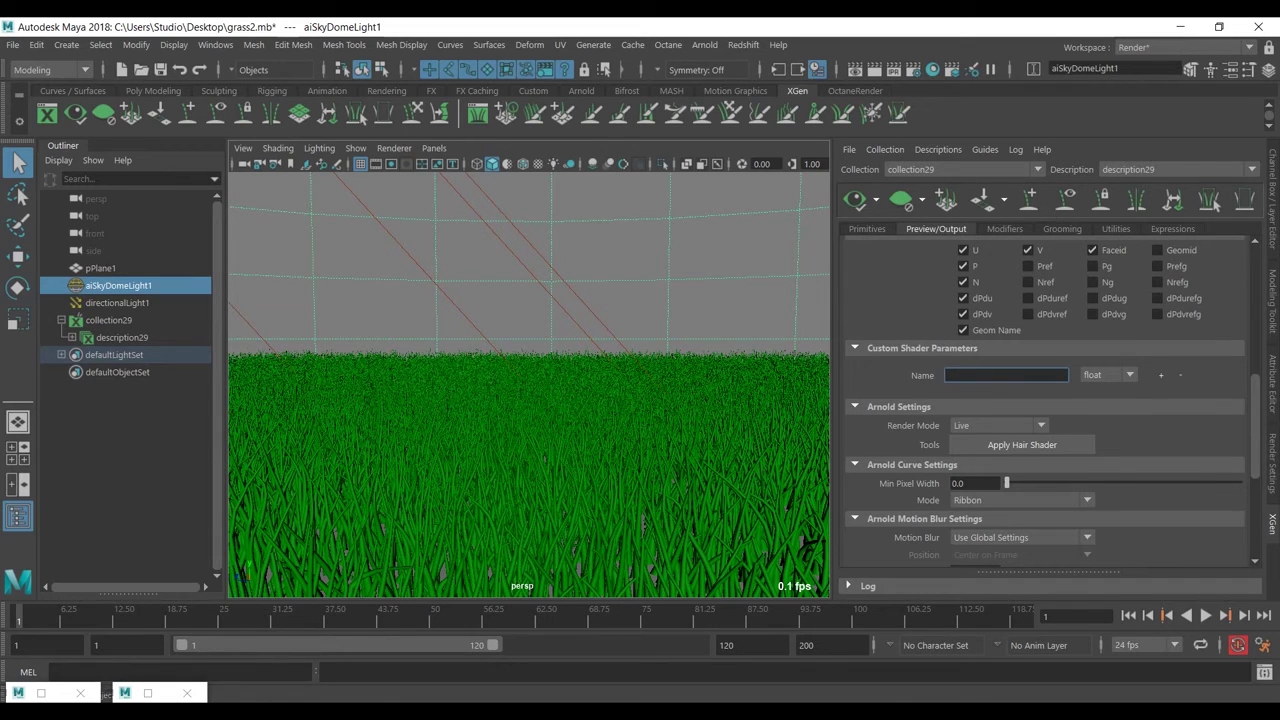
type("grass")
left_click(1115, 375)
left_click(1099, 401)
left_click(1161, 376)
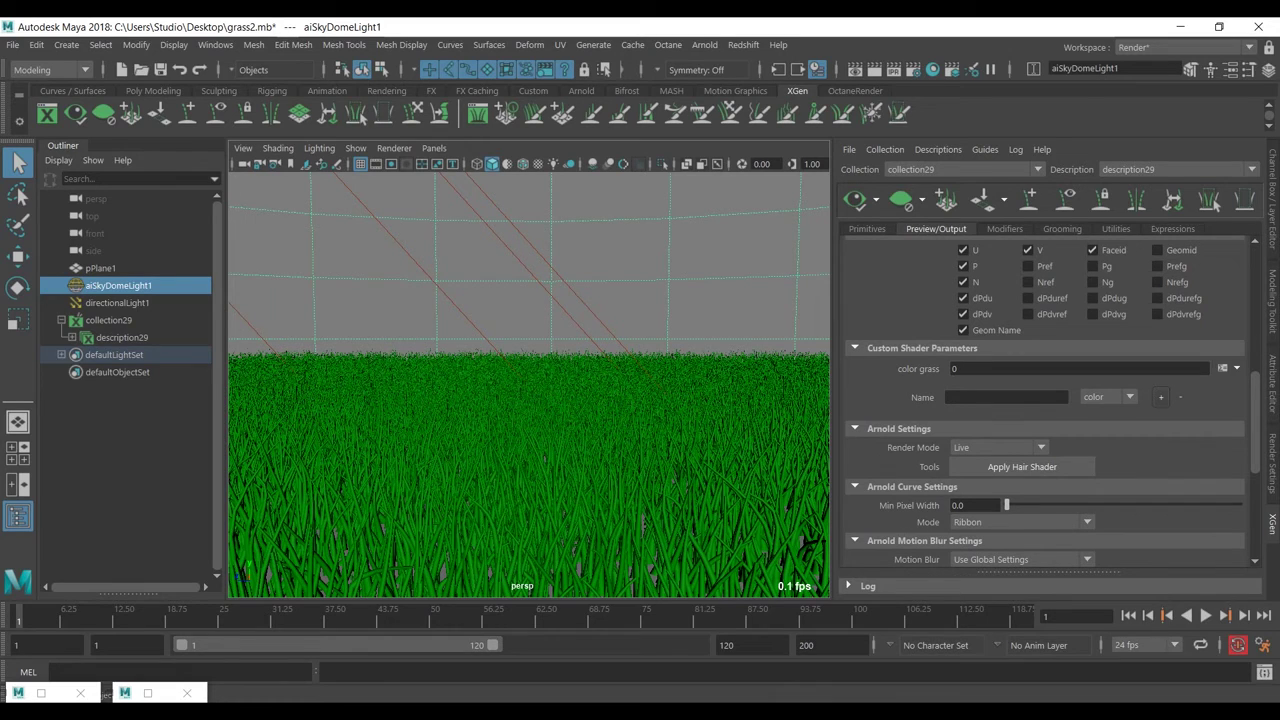
Clear the XGen preview and create a white custom_color_grass map with resolution 10 for the grass color parameter
left_click(901, 199)
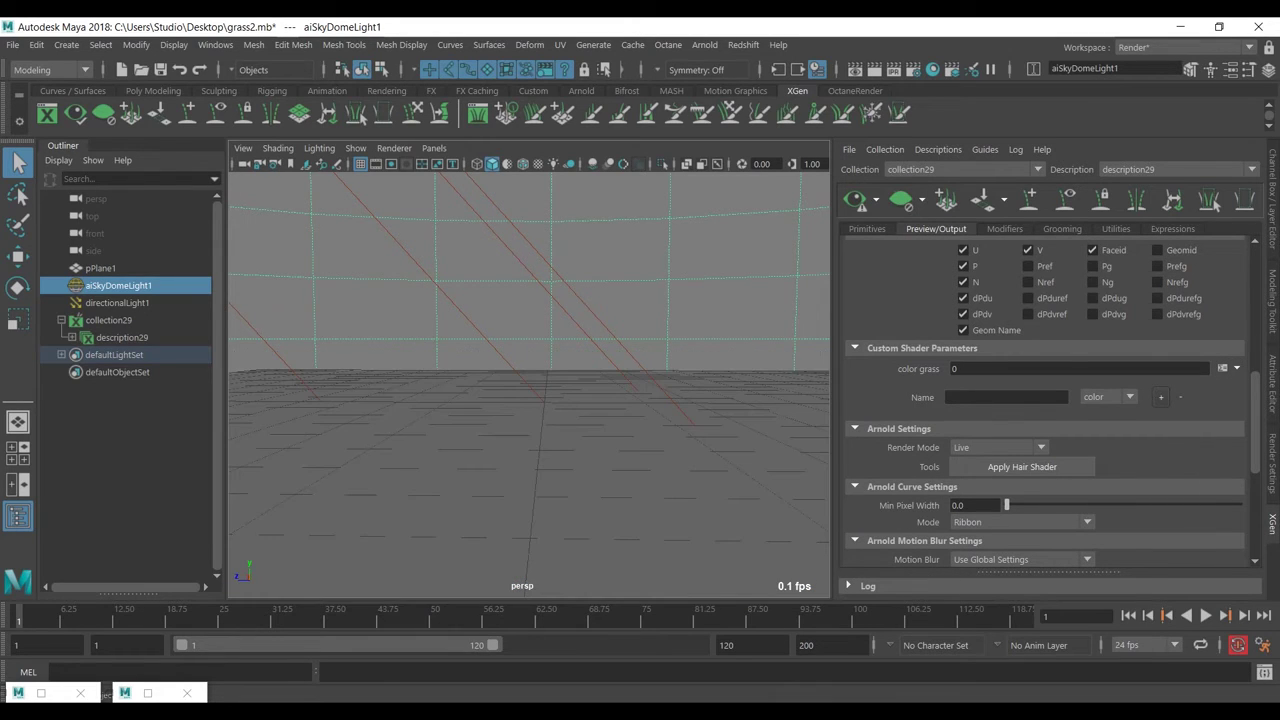
left_click(1222, 368)
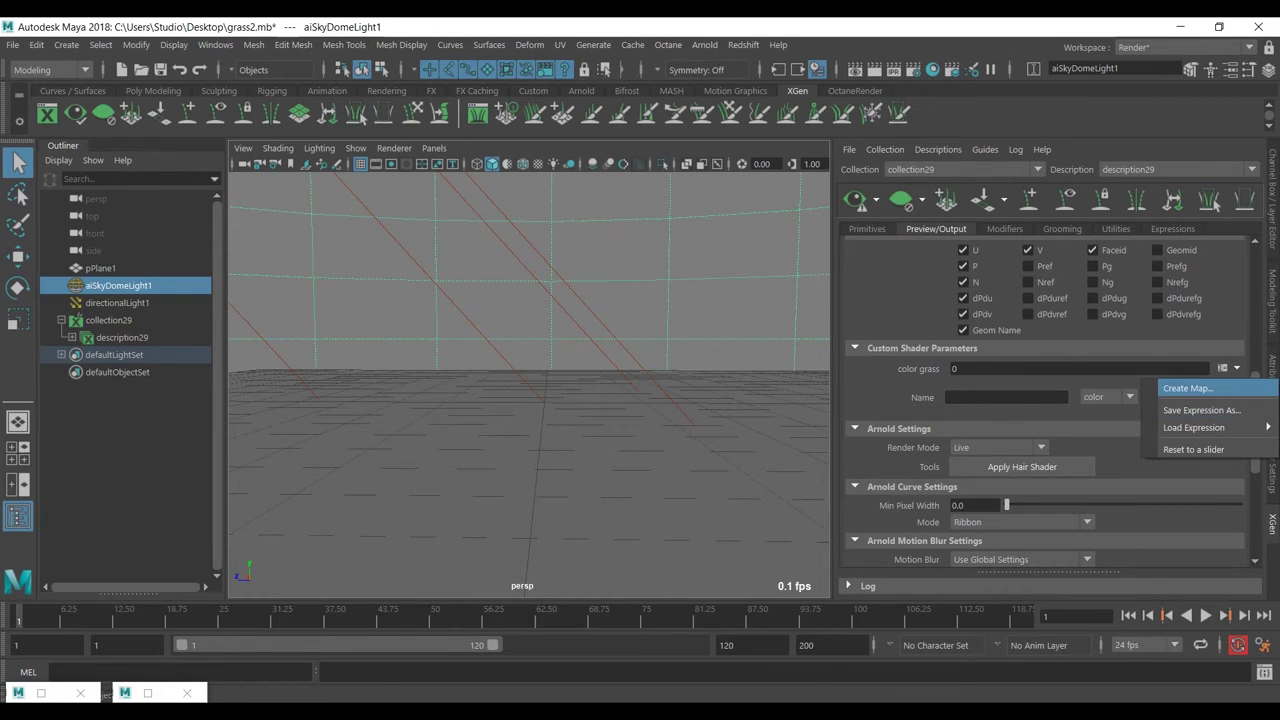
left_click(1188, 388)
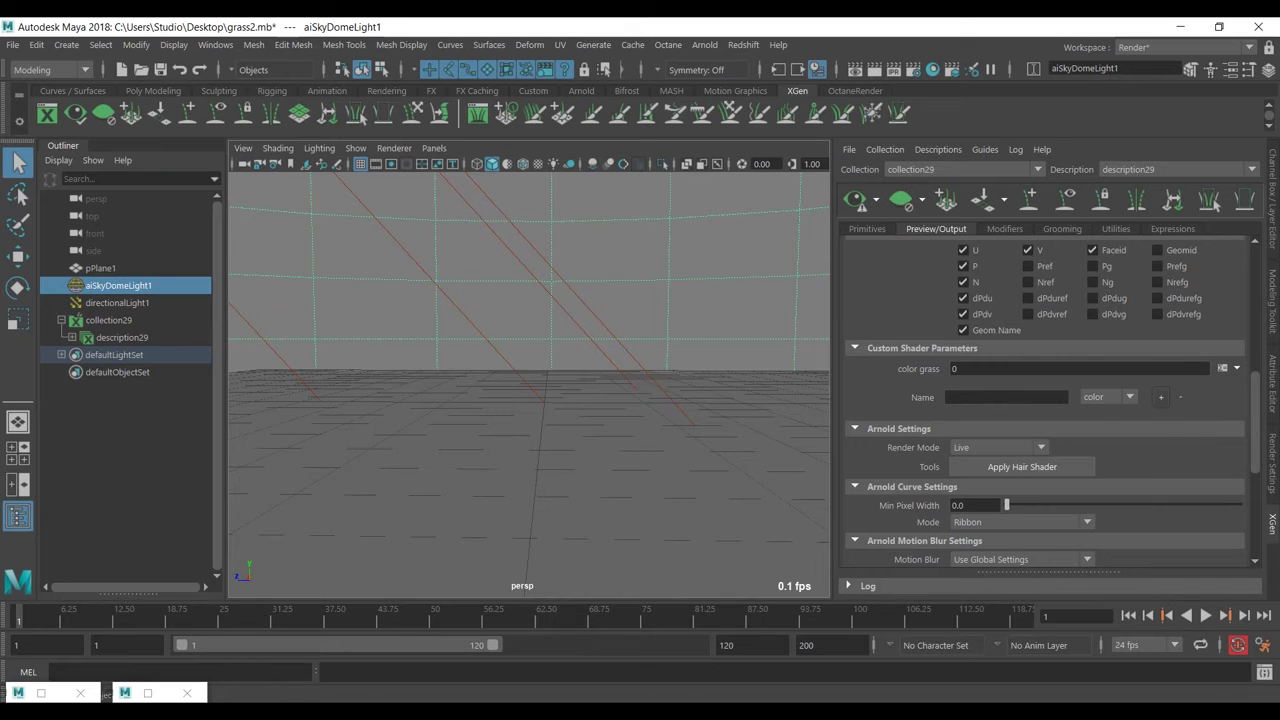
key("Tab")
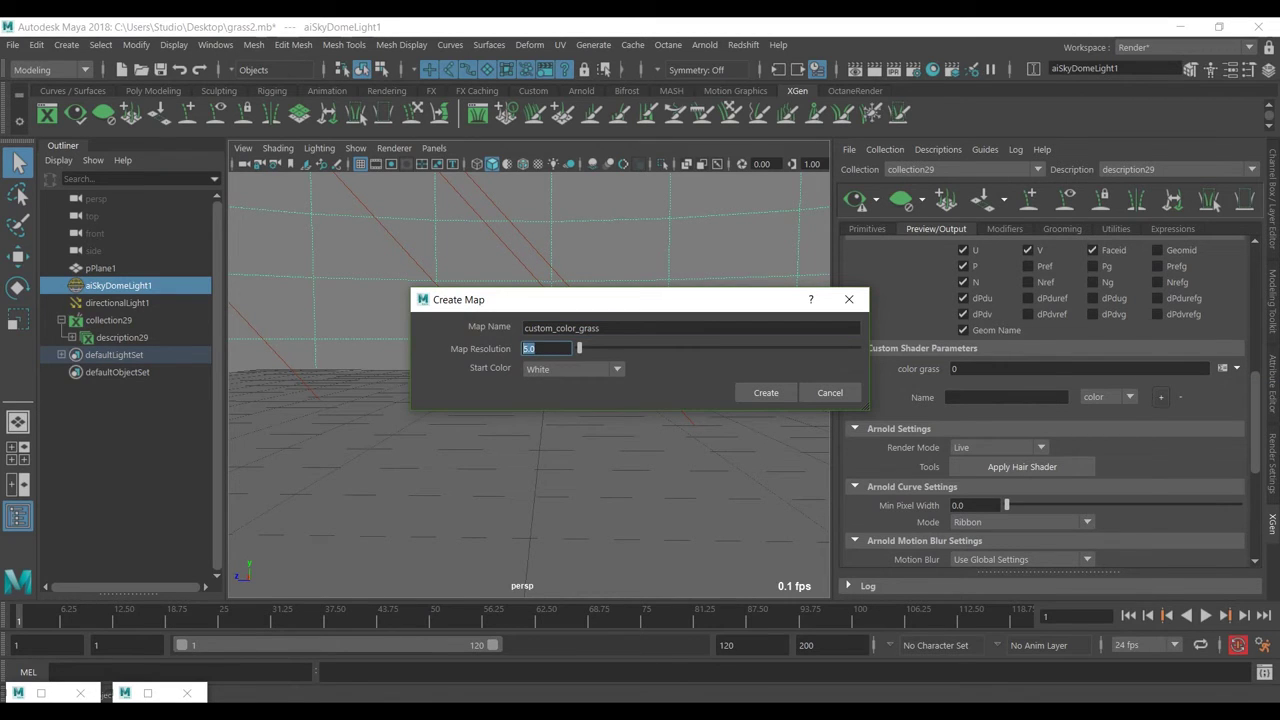
type("10")
key("Return")
left_click(766, 393)
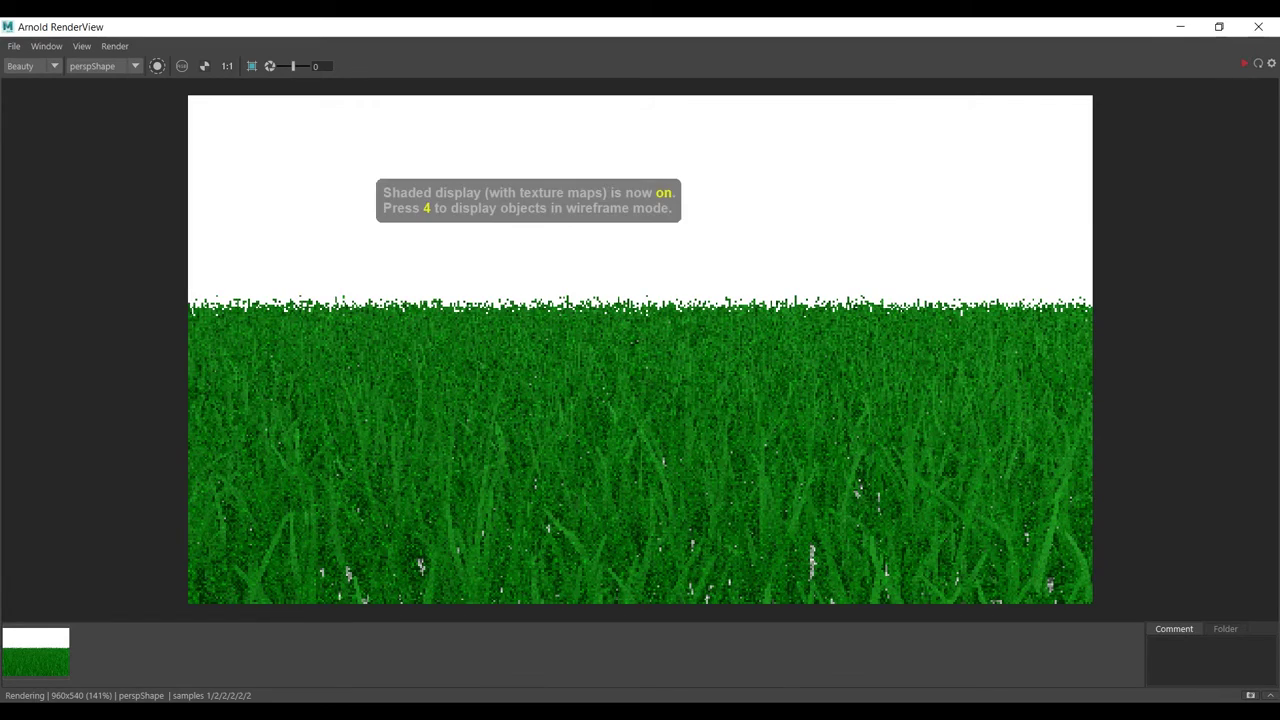
Paint a black S-shaped stroke across the middle of the plane on the custom_color_grass map
left_click(1180, 26)
left_click_drag(592, 387, 584, 442, "alt")
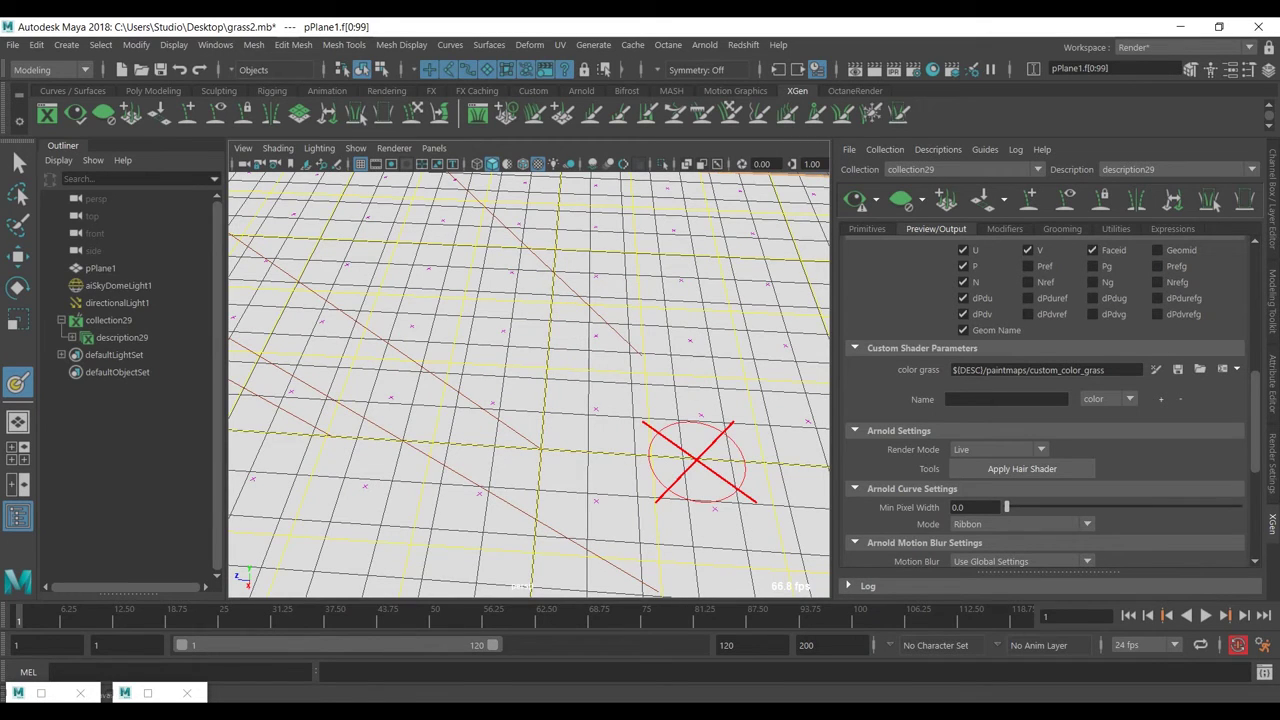
mouse_move(515, 292)
left_mouse_down()
mouse_move(465, 335)
mouse_move(675, 478)
mouse_move(657, 518)
left_mouse_up()
scroll(646, 397, "down", 3)
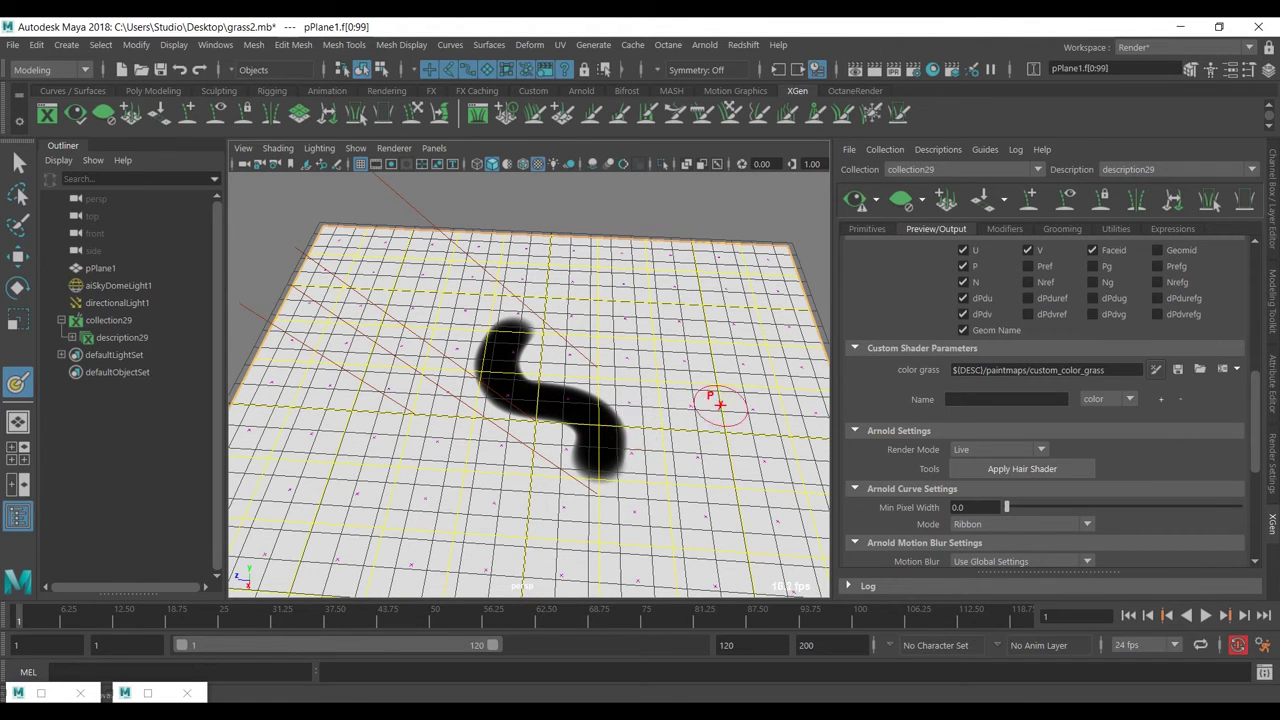
Copy the word grass from the end of the color parameter's map path
left_click_drag(1110, 370, 1084, 370)
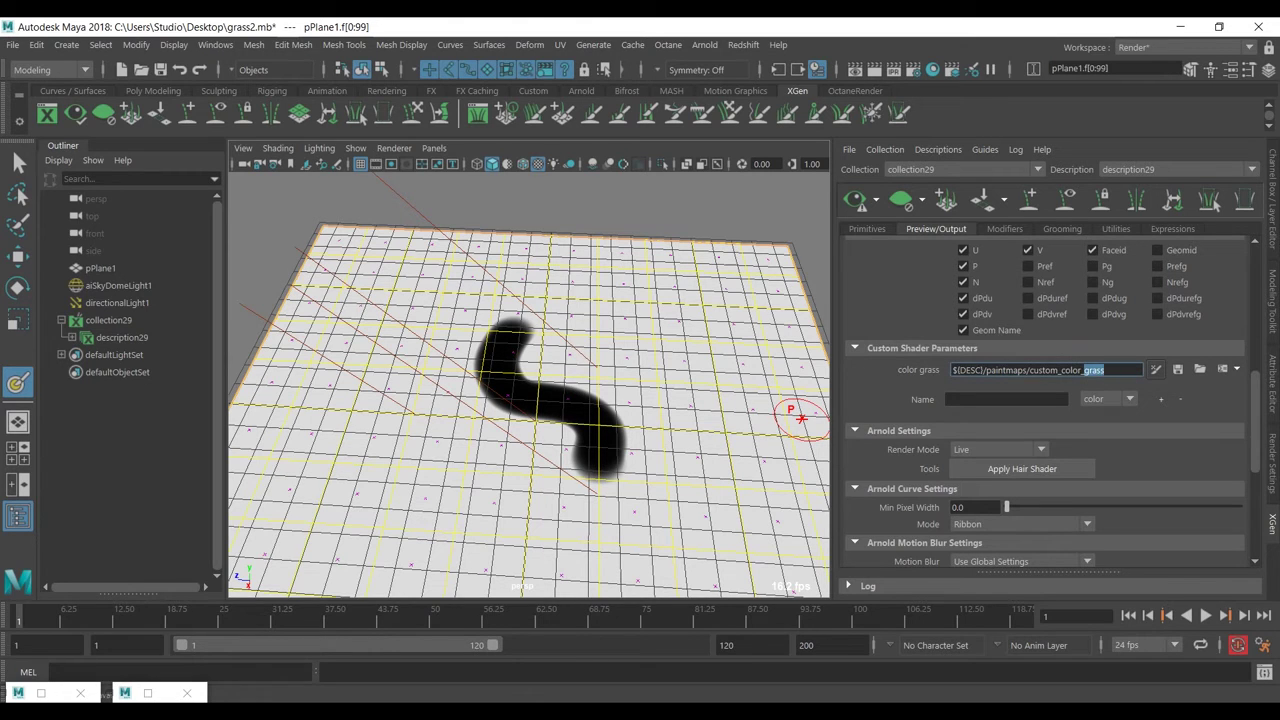
right_click(1082, 370)
left_click(1120, 435)
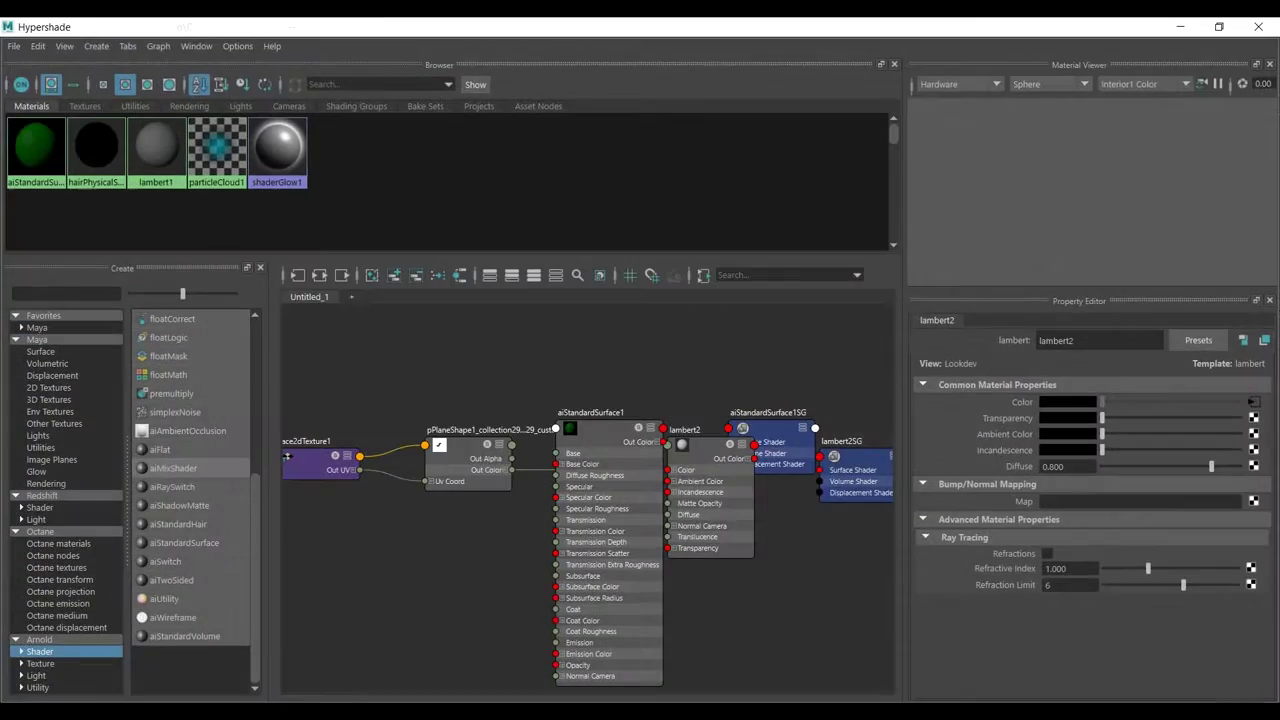
Graph the aiStandardSurface1 material network in Hypershade and arrange its nodes with room for a new input
right_click_drag(38, 155, 148, 200)
left_click_drag(495, 355, 497, 365)
left_click_drag(690, 356, 806, 395)
left_click_drag(495, 365, 592, 374)
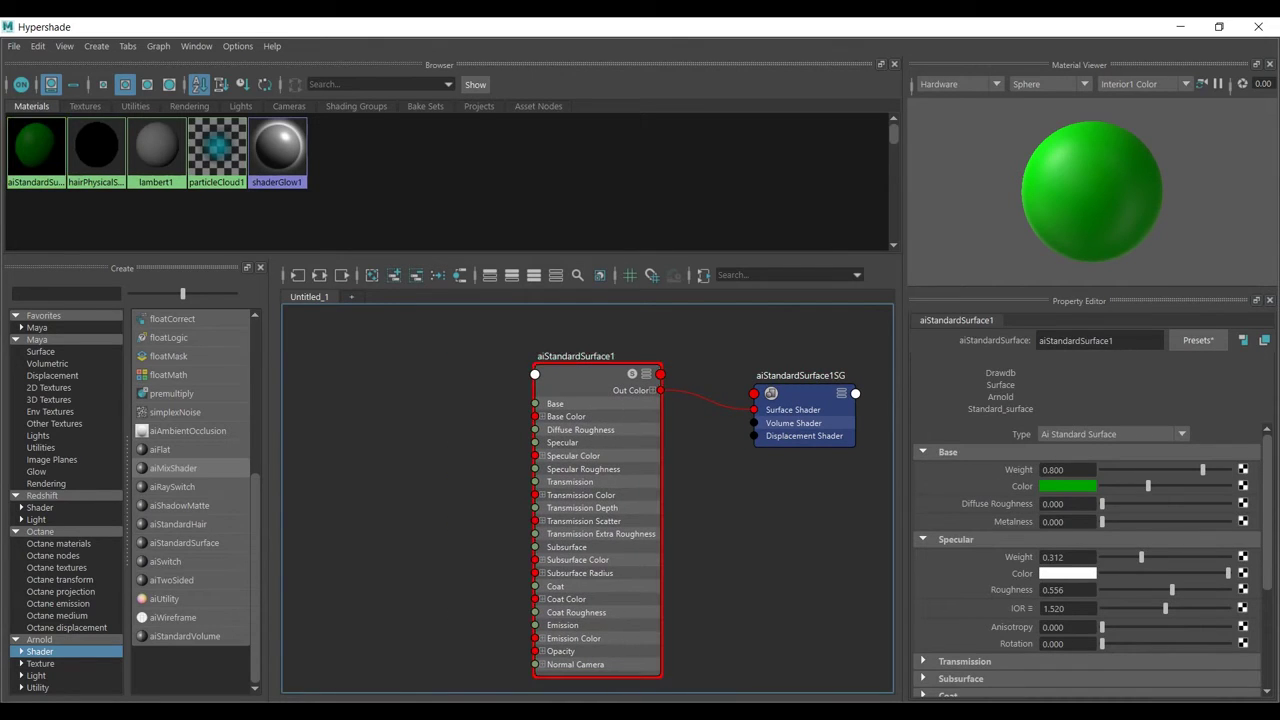
Create an aiUserDataColor node in the material graph and set its attribute to grass
key("Tab")
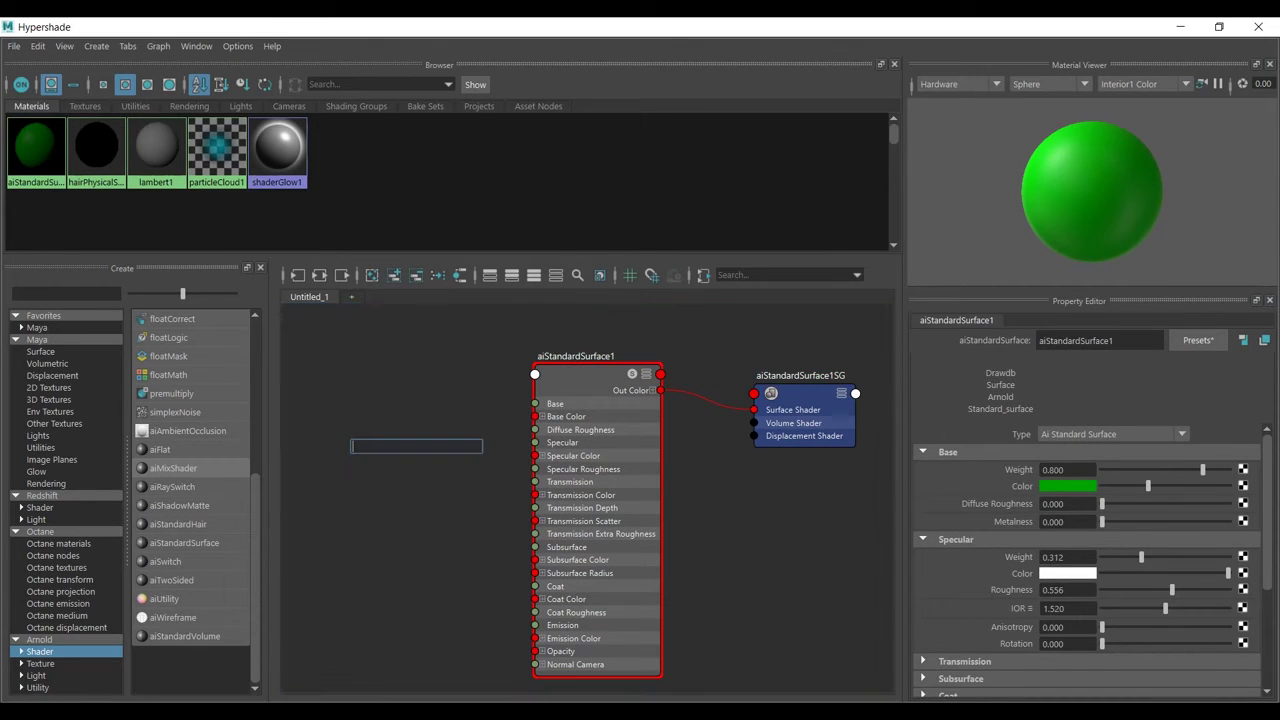
type("aiu")
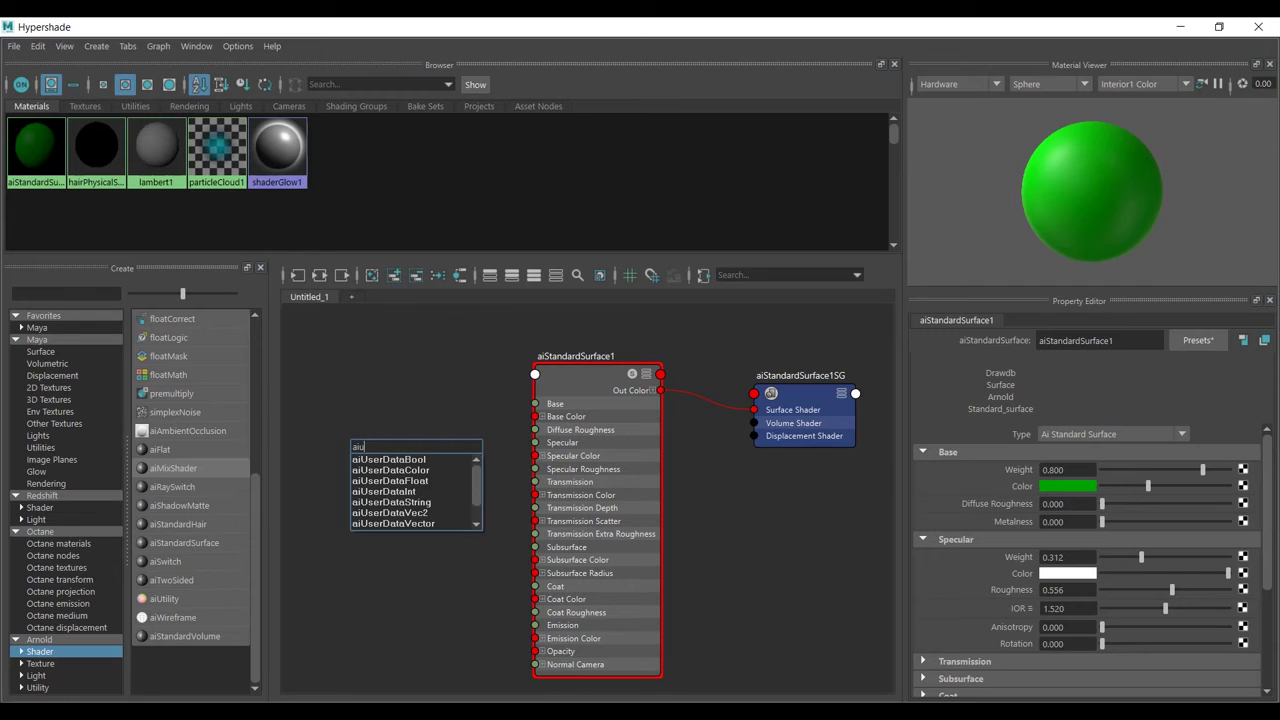
type("ser")
key("Down")
key("Down")
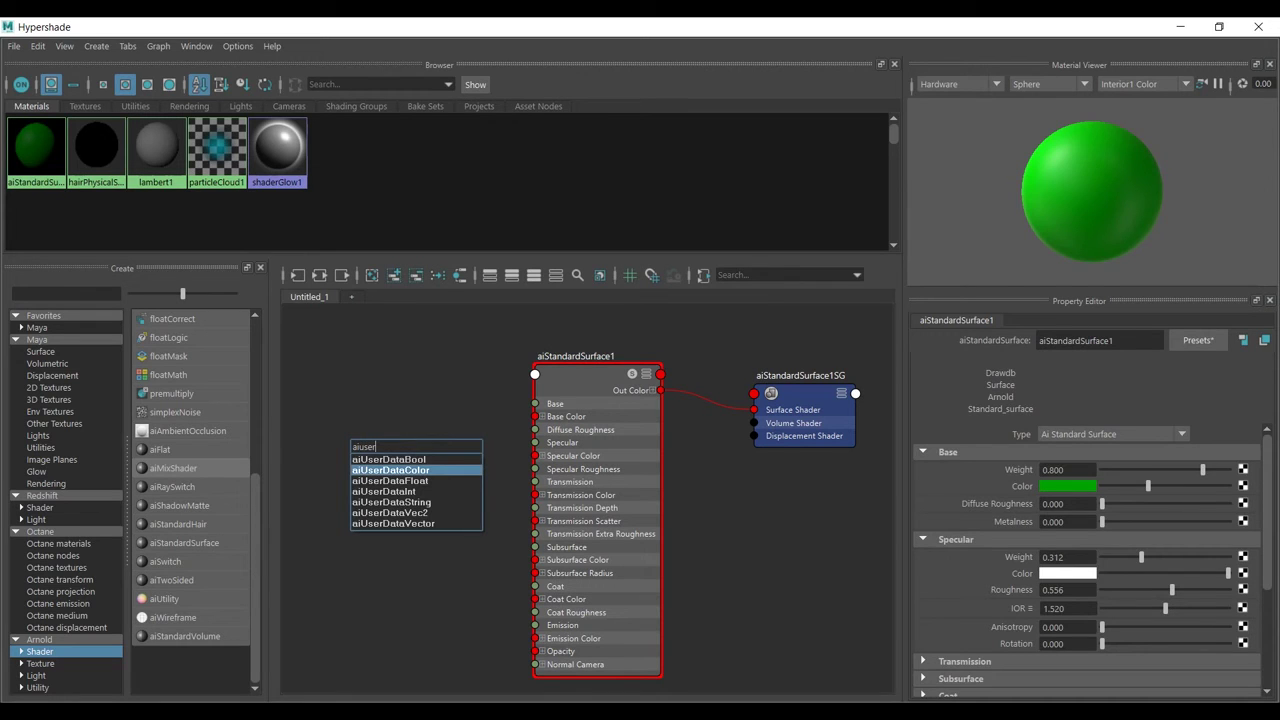
key("Return")
left_click(1150, 374)
type("grass")
key("Return")
left_click_drag(720, 27, 190, 124)
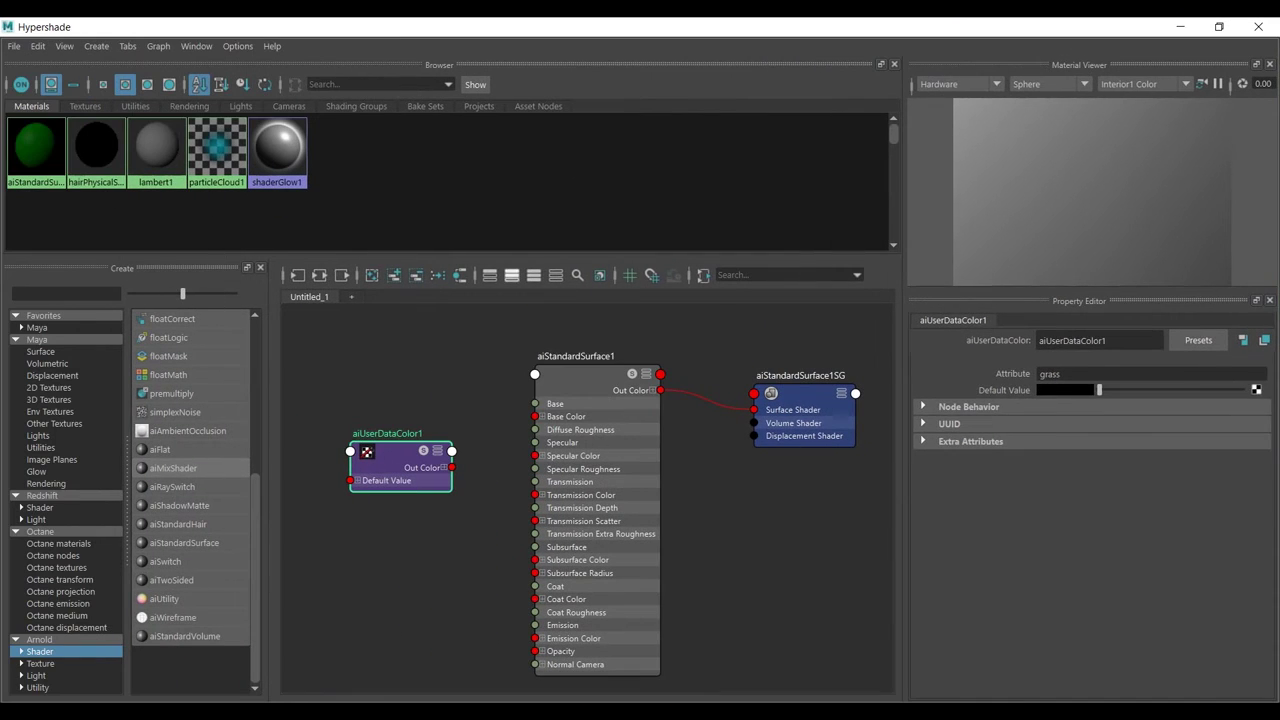
Connect the aiUserDataColor1 node's color output to the base color of aiStandardSurface1
left_click(590, 375)
left_click_drag(400, 465, 385, 419)
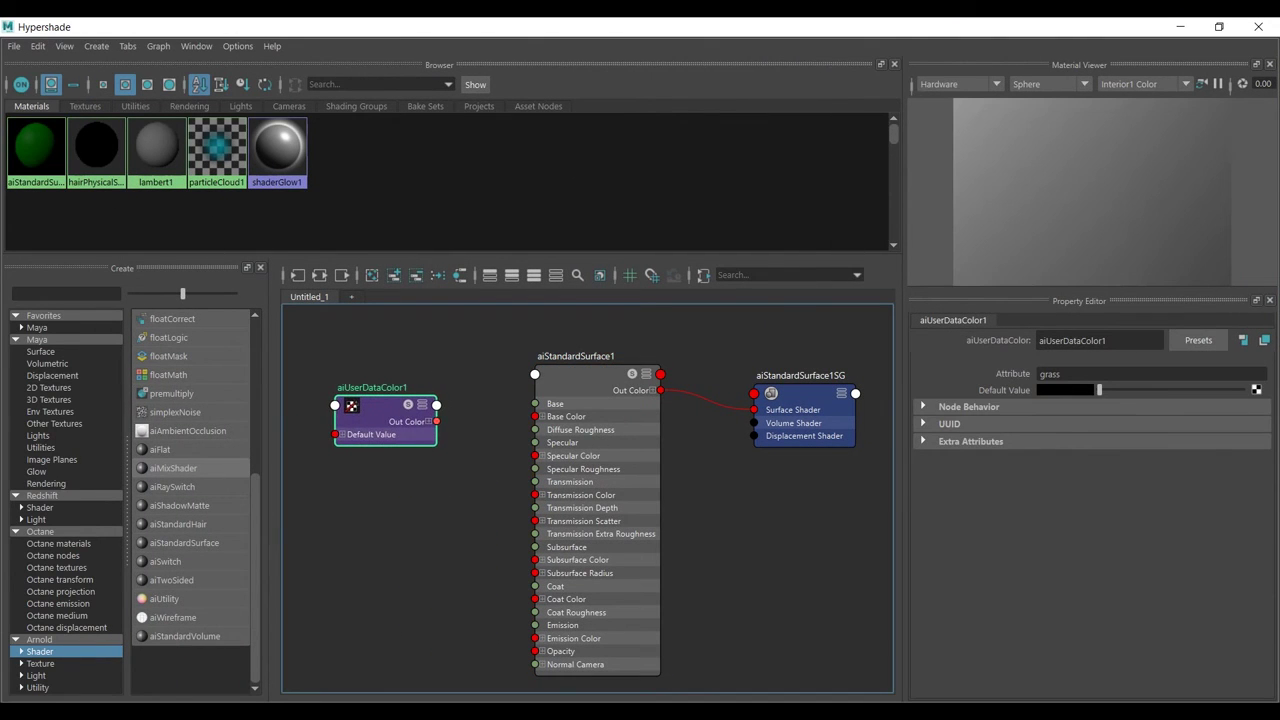
left_click(590, 376)
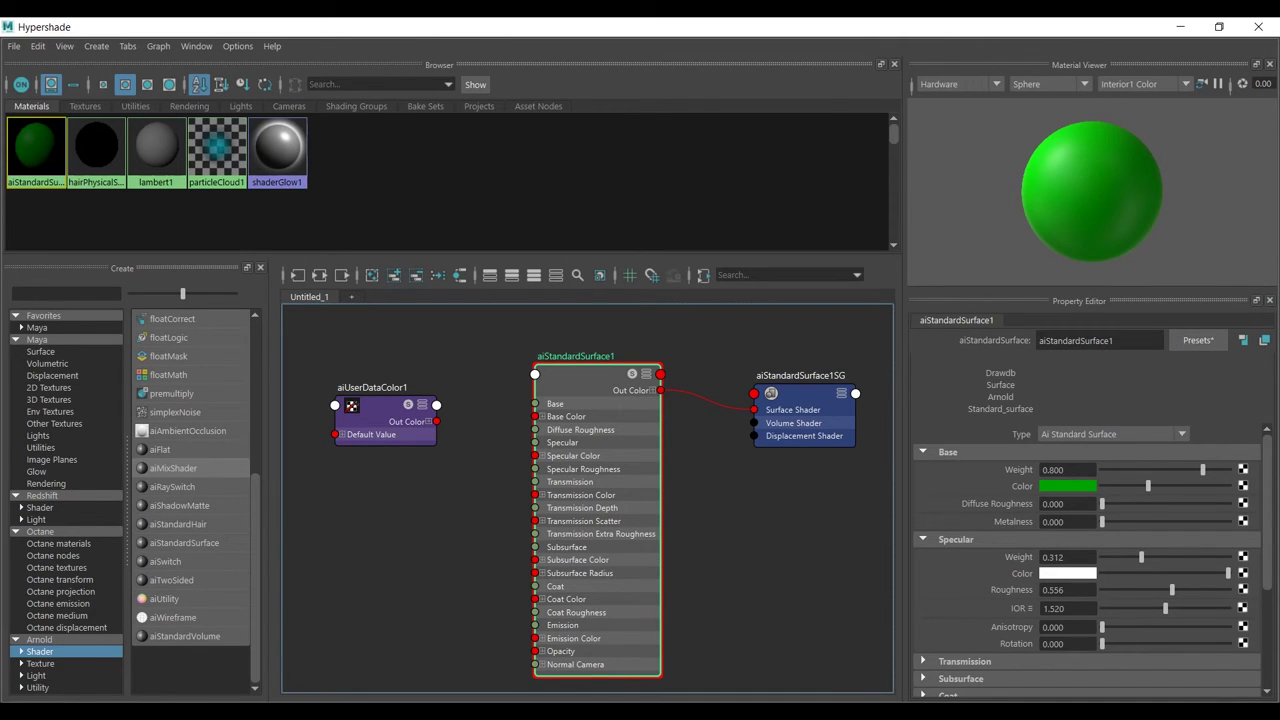
middle_click_drag(385, 419, 1068, 486)
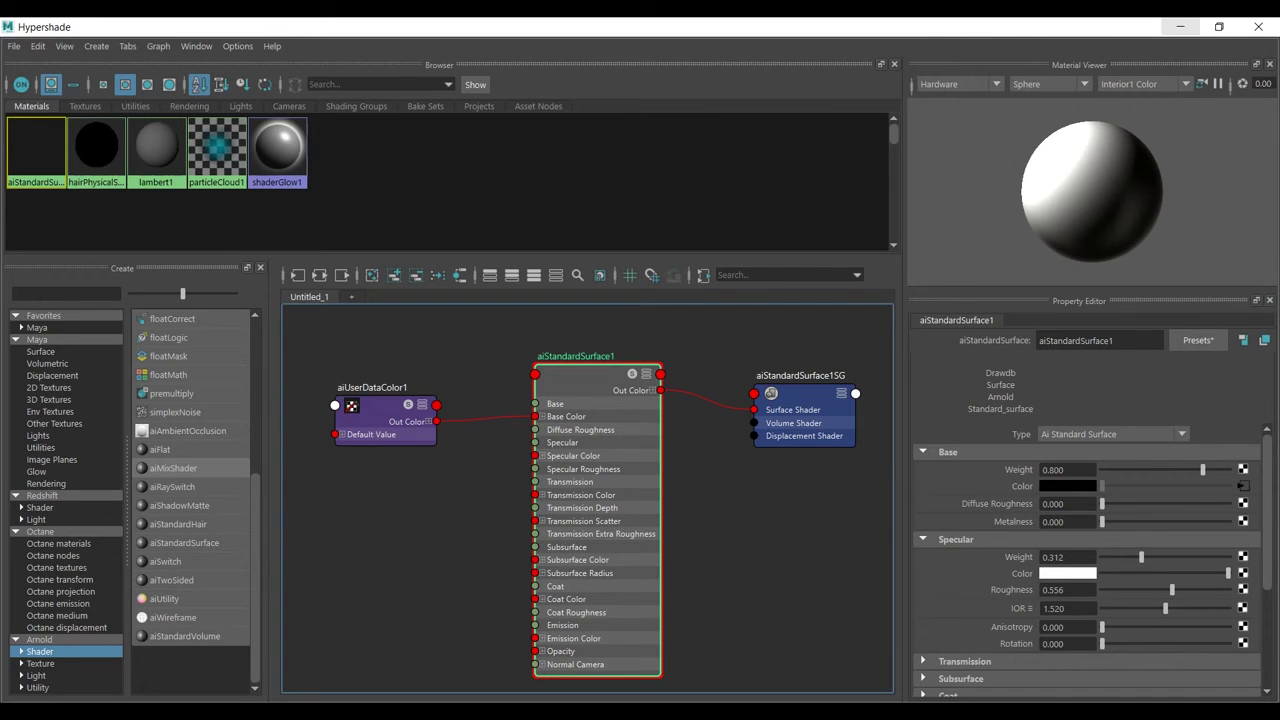
Change the 3dpaint value in the custom_color_grass expression to 100.0 and accept the expression
left_click(1180, 27)
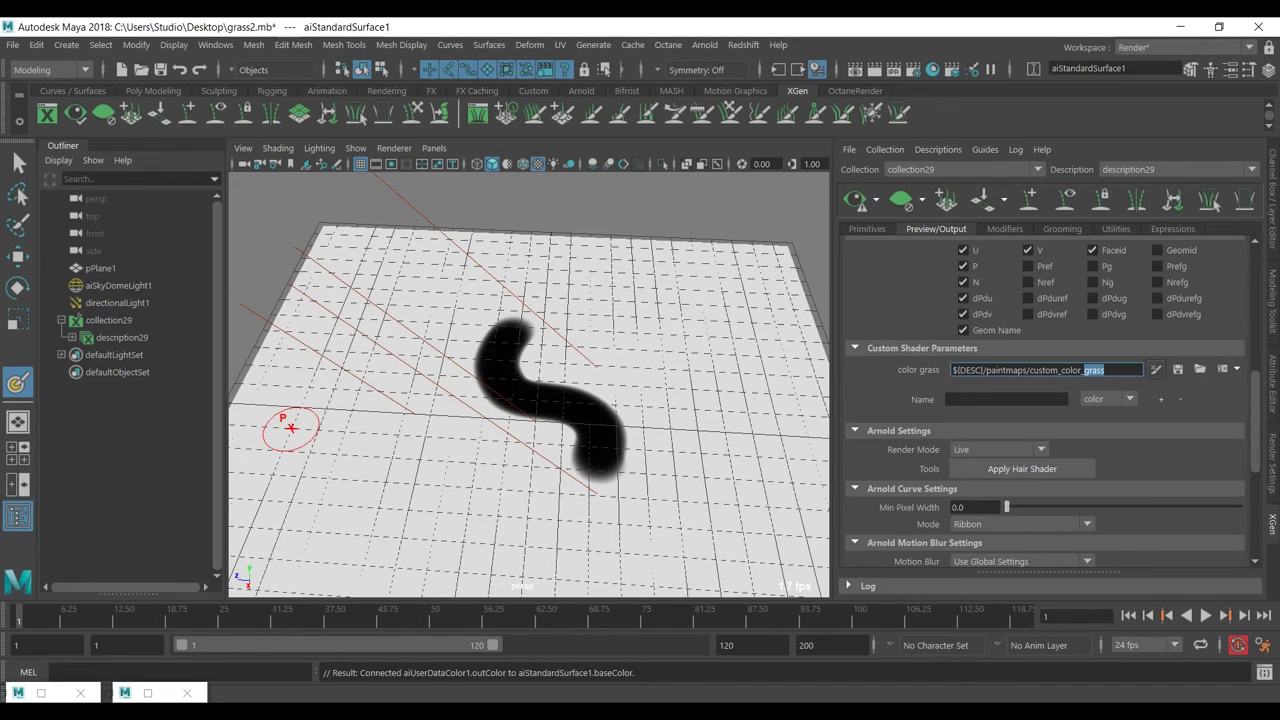
left_click(1222, 369)
left_click(717, 424)
type("00.0")
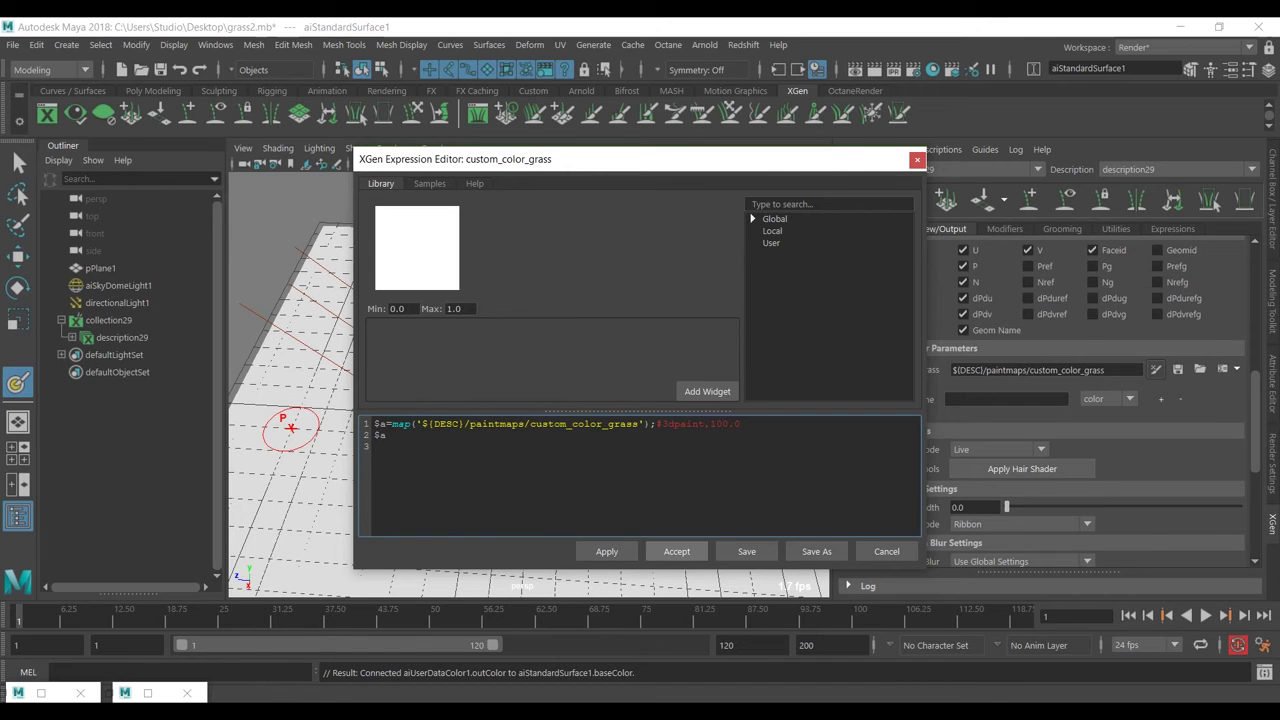
left_click(676, 551)
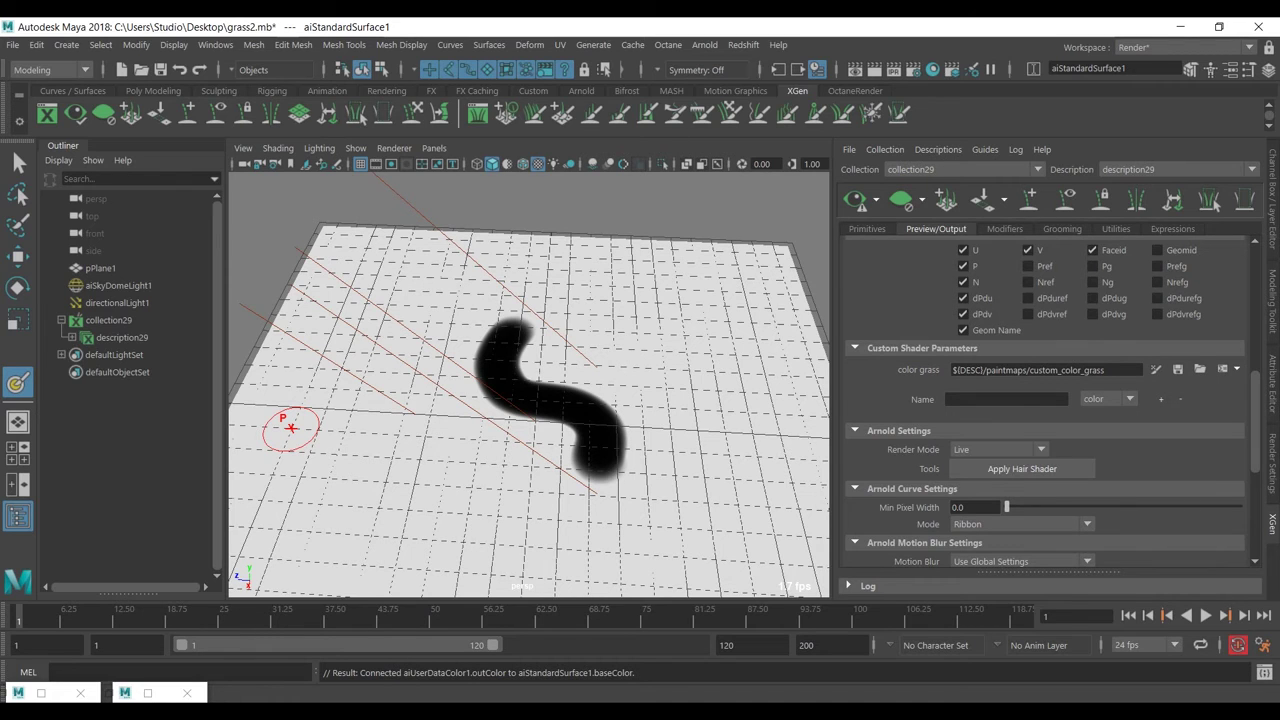
Graph the output connections of the place2dTexture node in Hypershade to bring in the painted custom_color_grass file texture
scroll(531, 309, "down", 3)
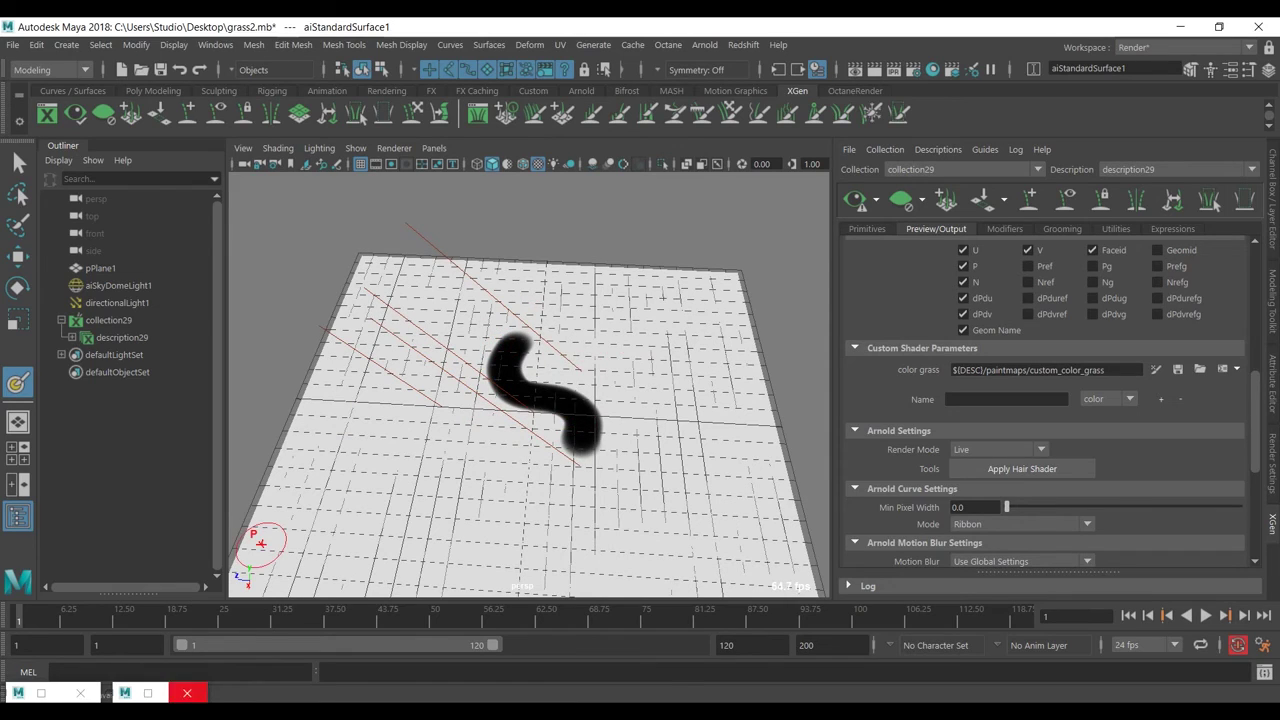
left_click(148, 693)
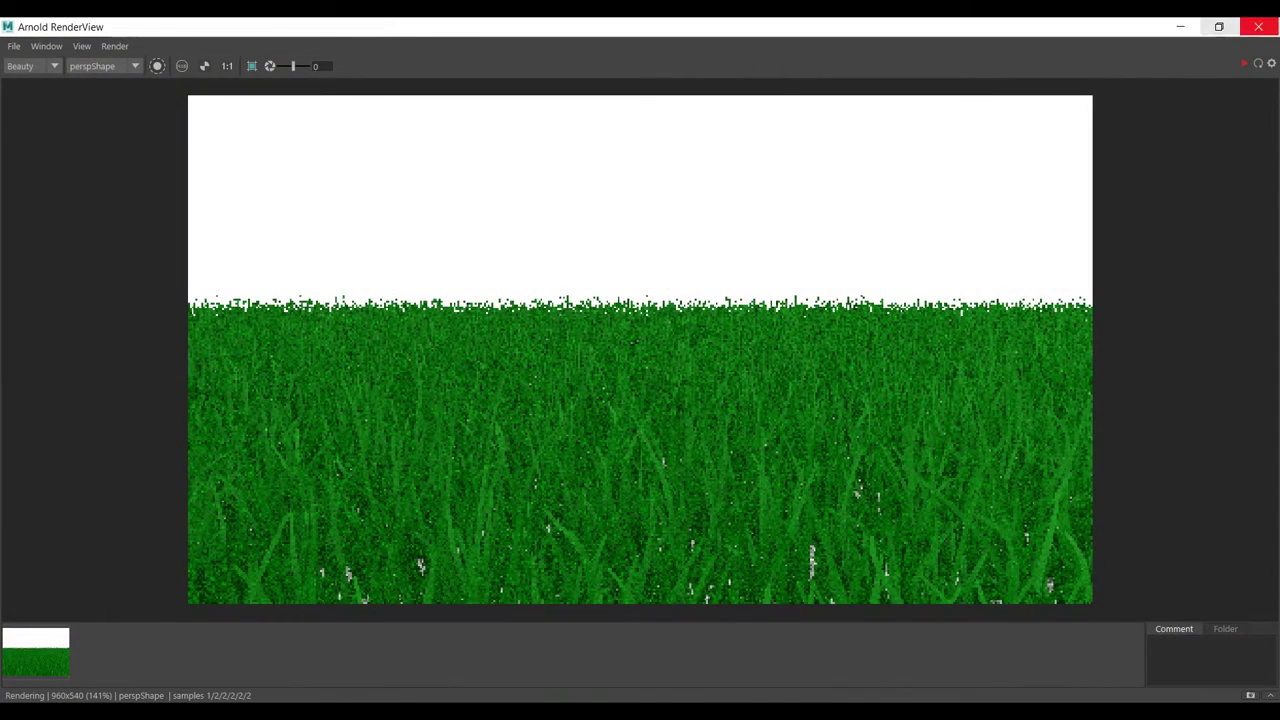
left_click(1180, 26)
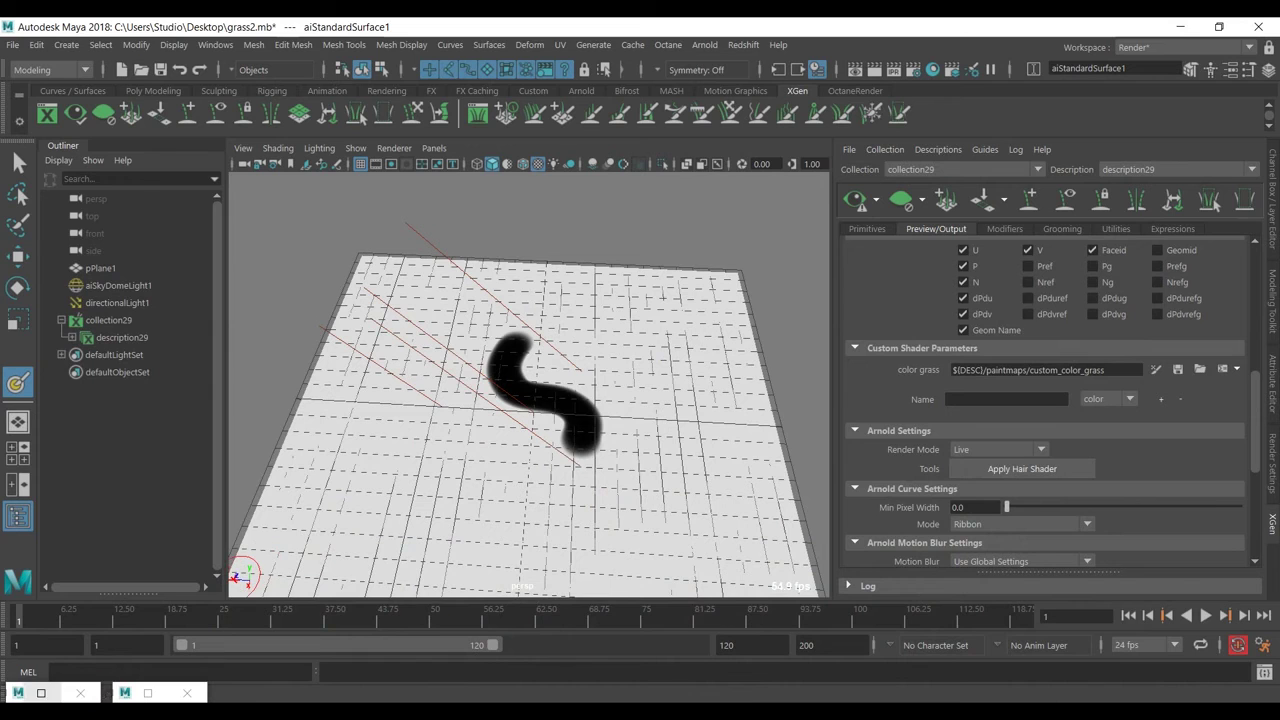
left_click(30, 692)
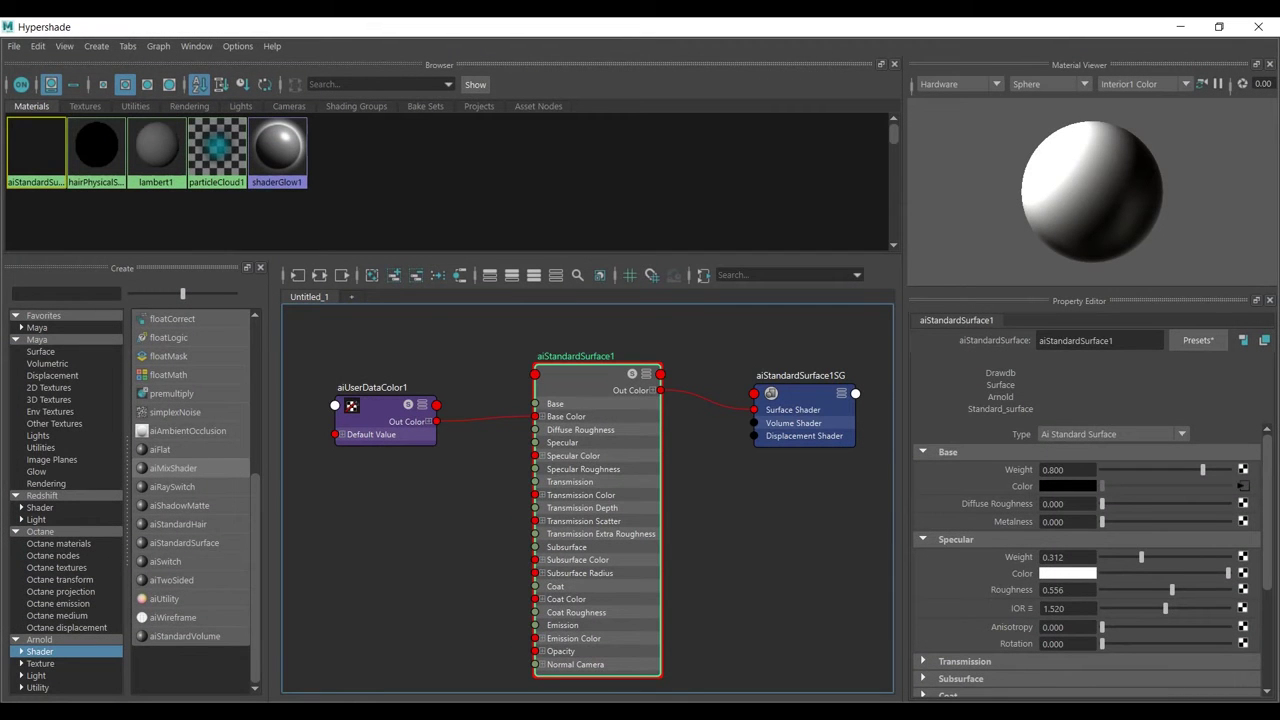
left_click(134, 106)
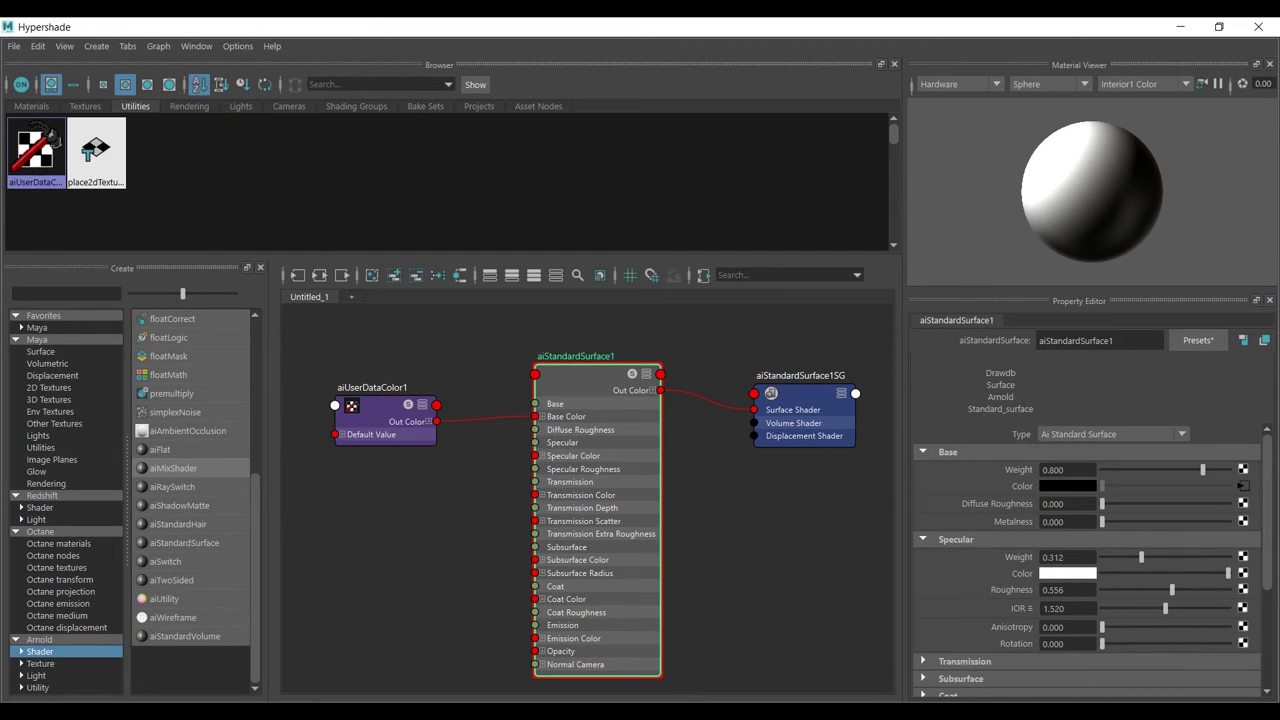
right_click_drag(96, 150, 160, 191)
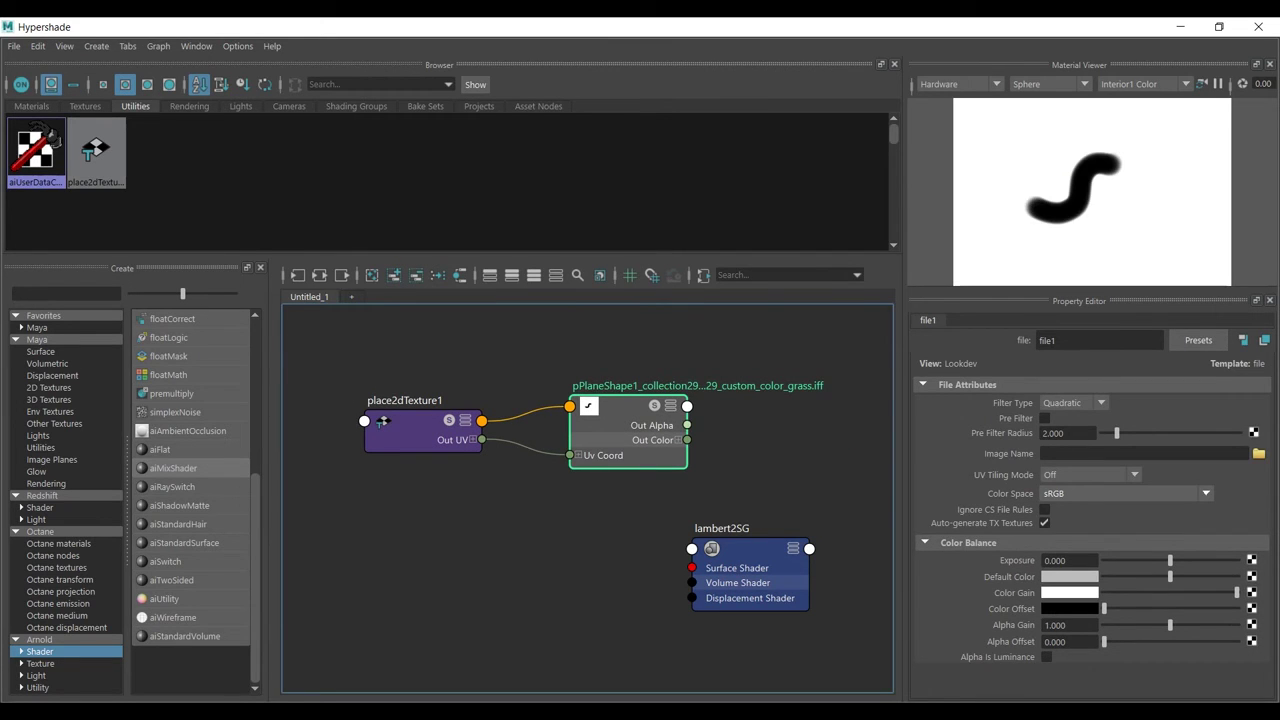
Load download.jpg from the Desktop as the image of the custom_color_grass file texture, previewing the other images before choosing
left_click(1259, 454)
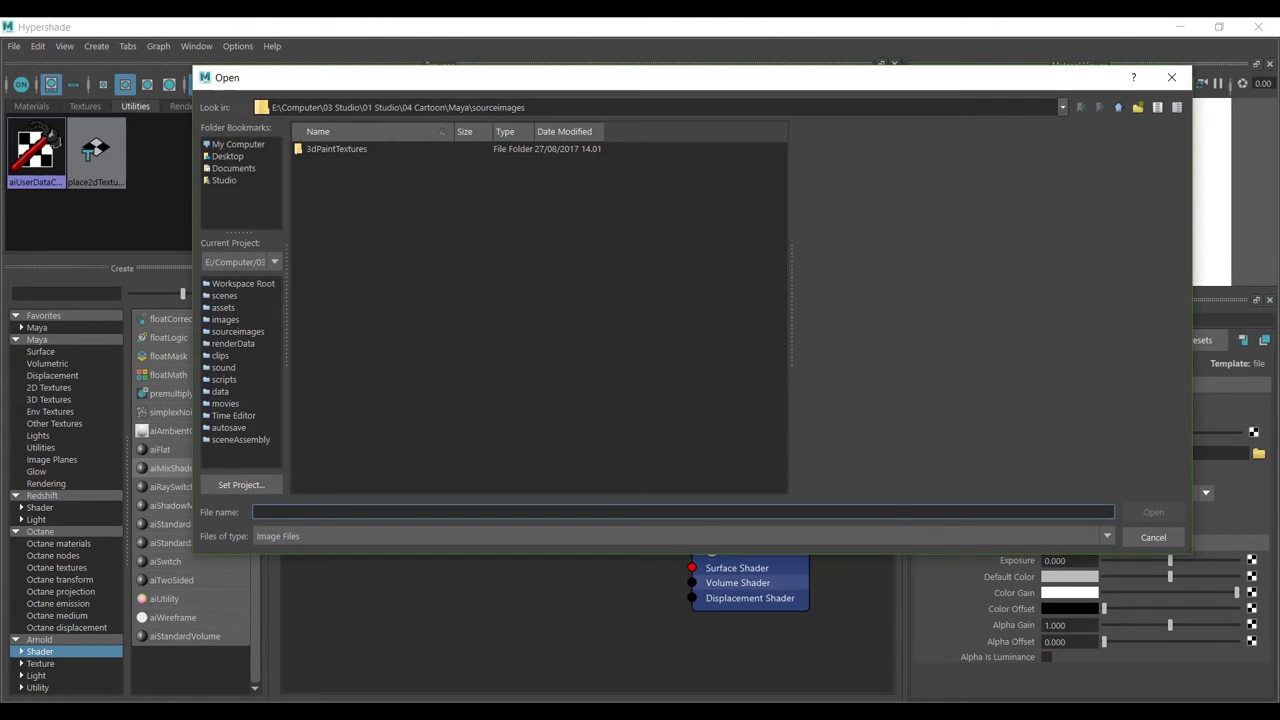
left_click(228, 156)
left_click(375, 162)
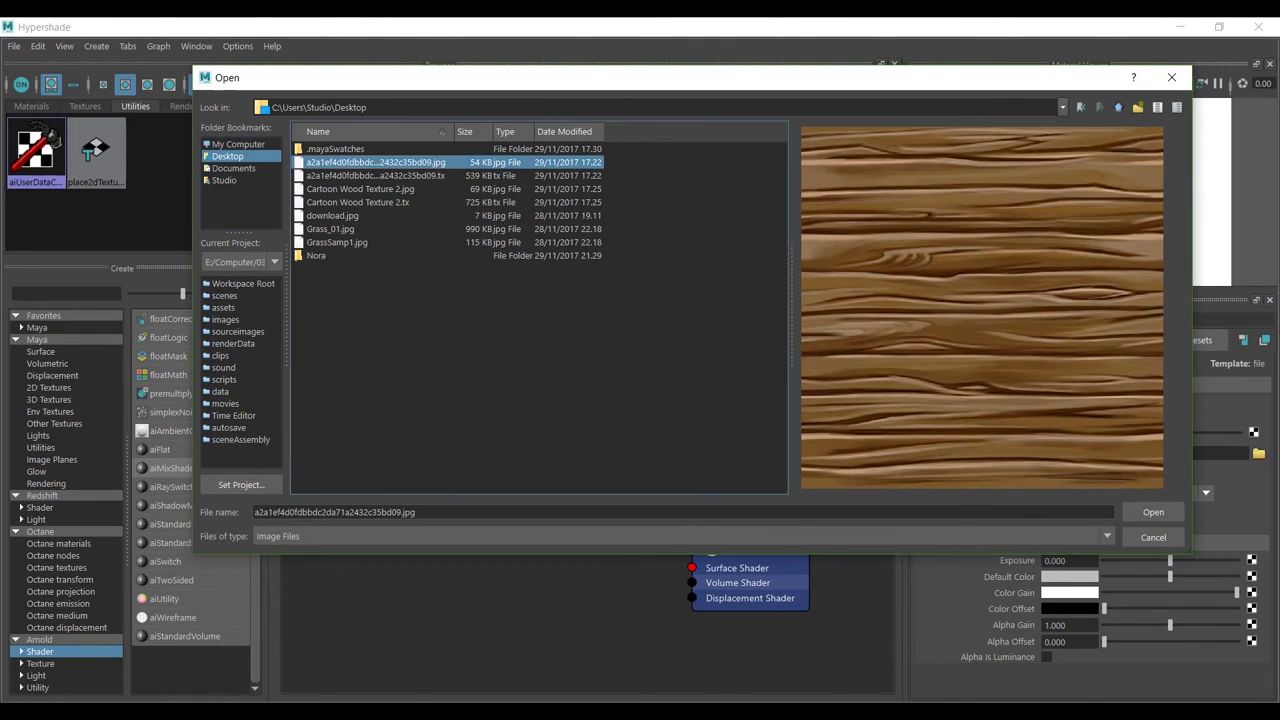
left_click(360, 189)
left_click(333, 216)
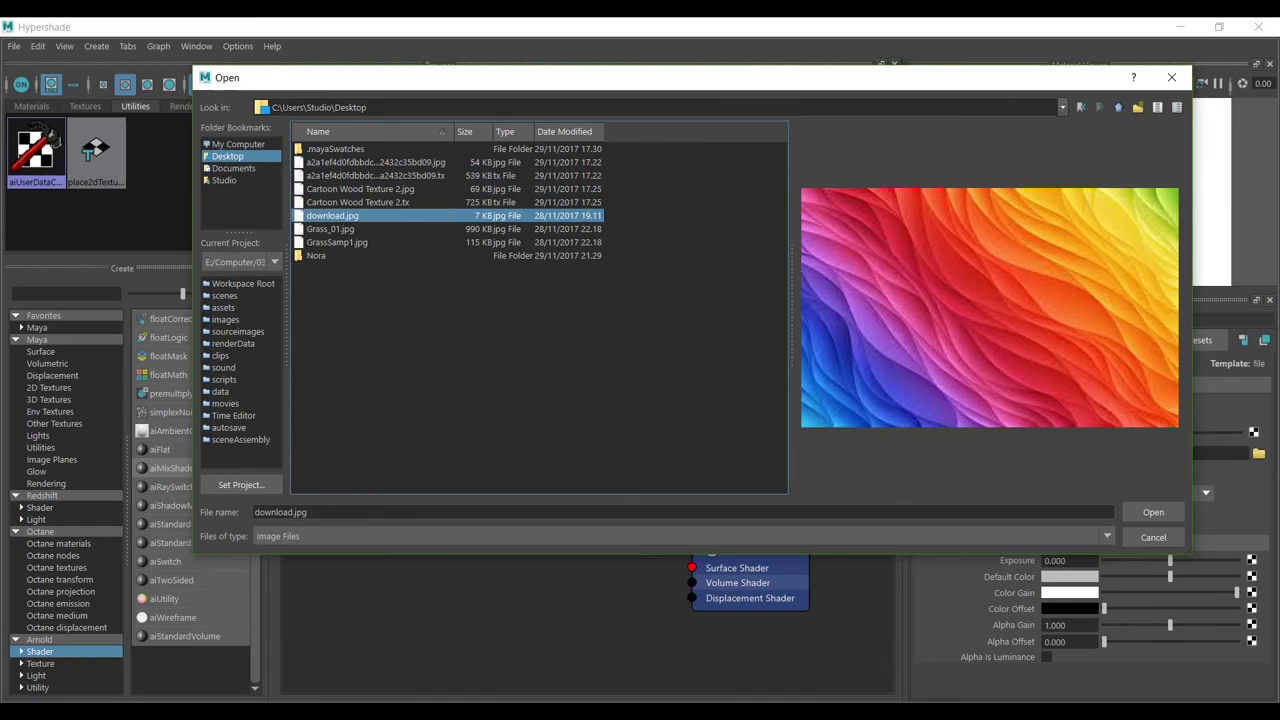
left_click(338, 242)
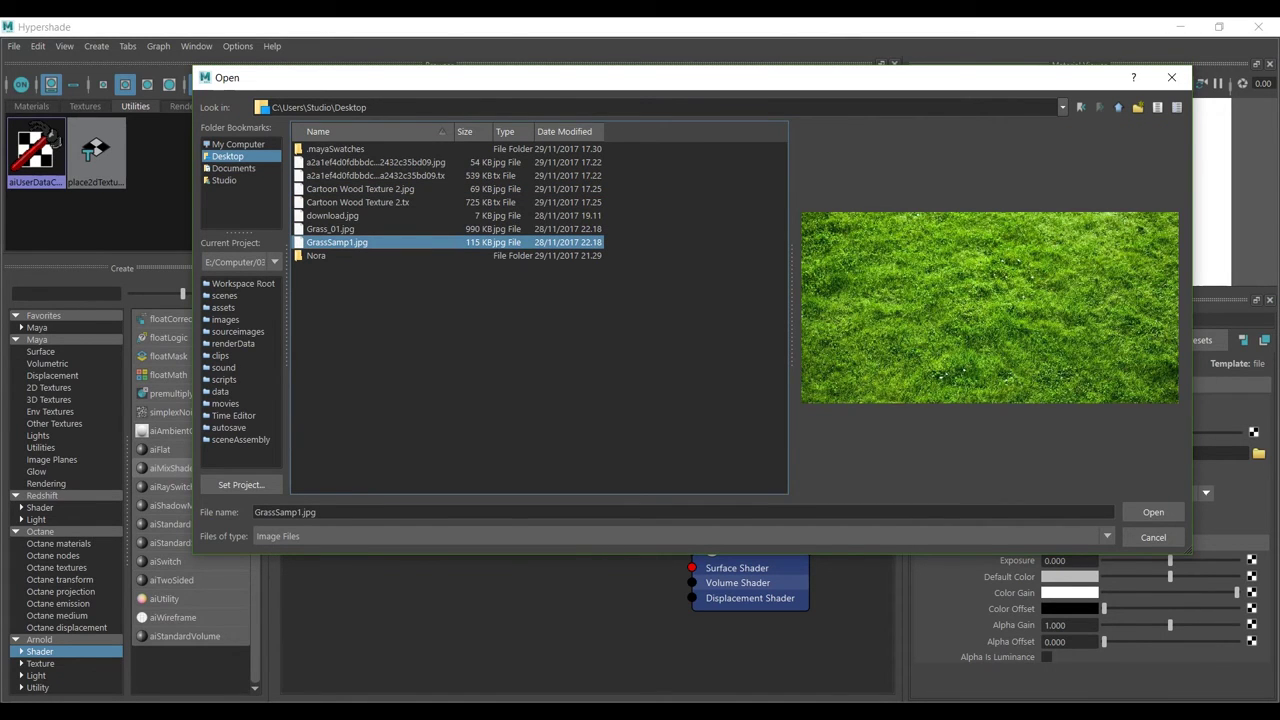
left_click(358, 202)
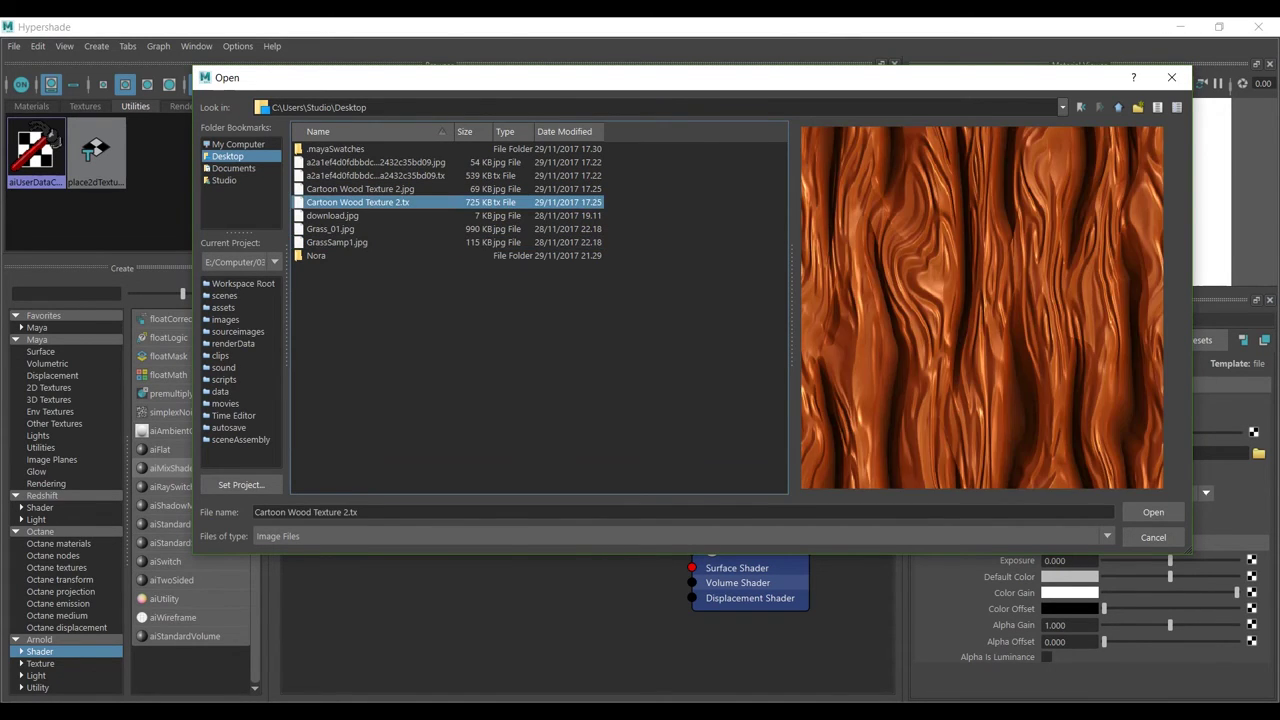
left_click(333, 216)
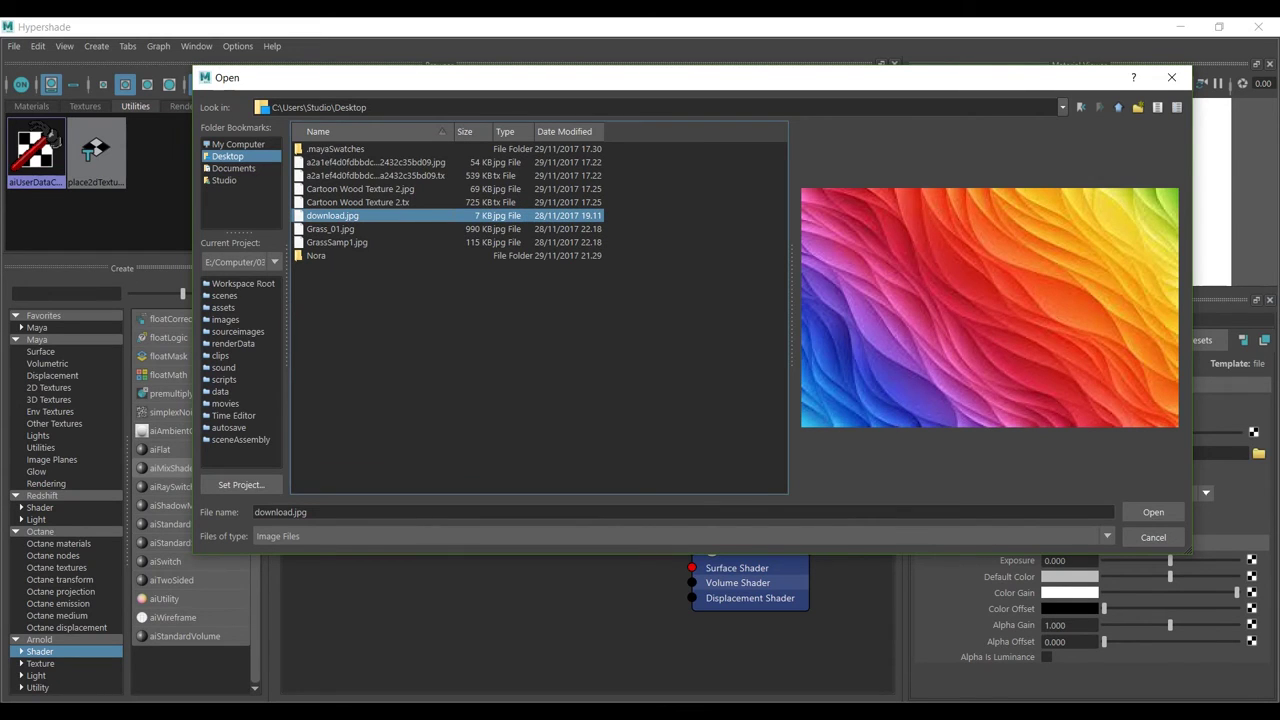
left_click(1150, 512)
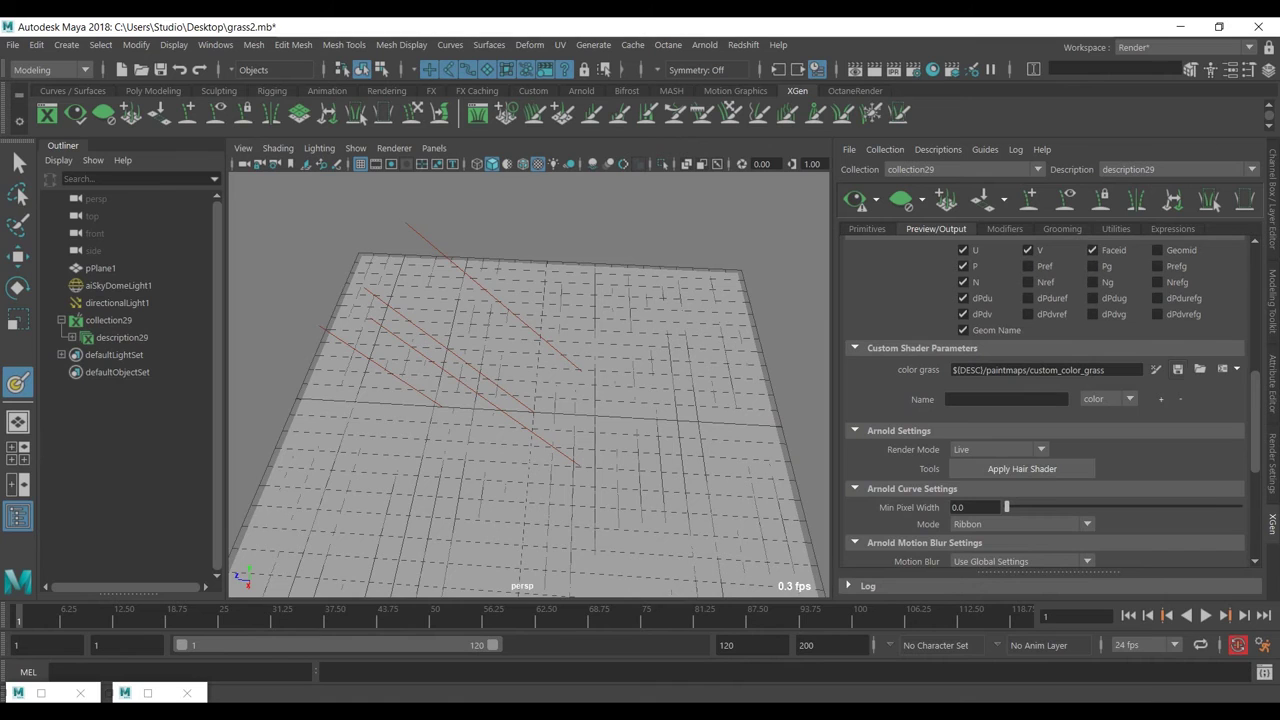
Update the XGen grass preview, render the whole plane in Arnold RenderView, and stop the render
left_click(855, 199)
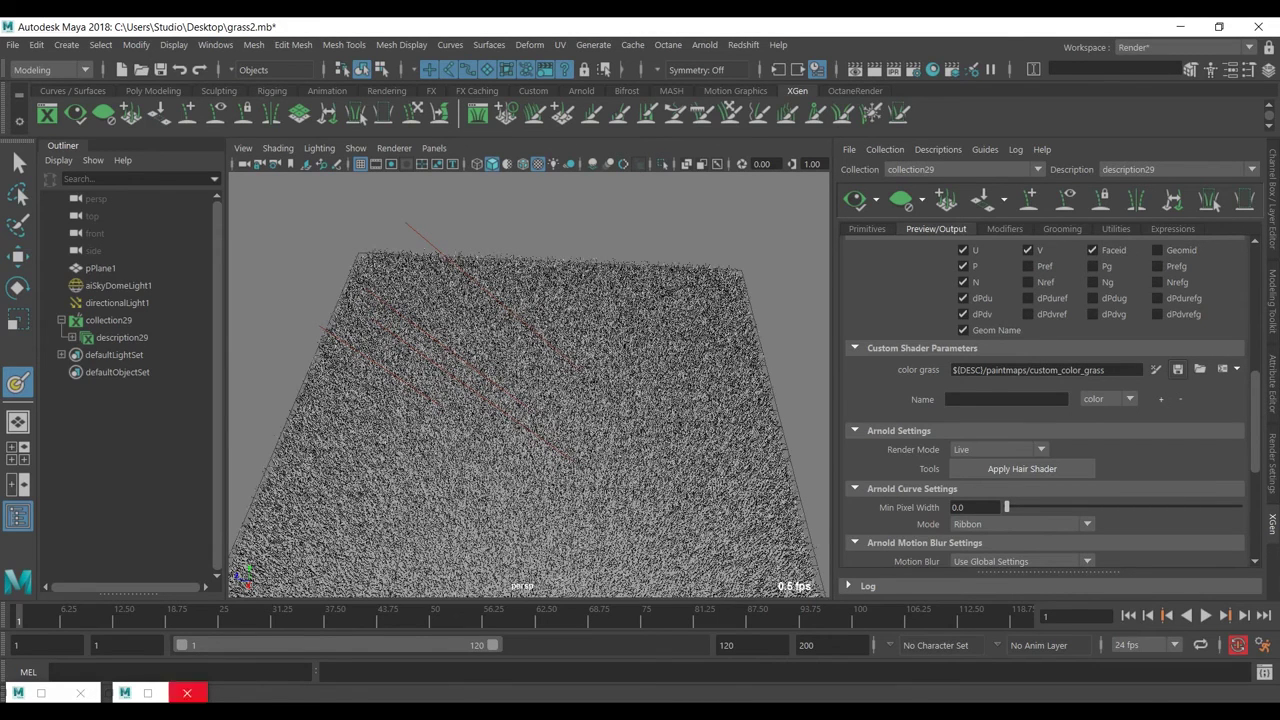
left_click(148, 693)
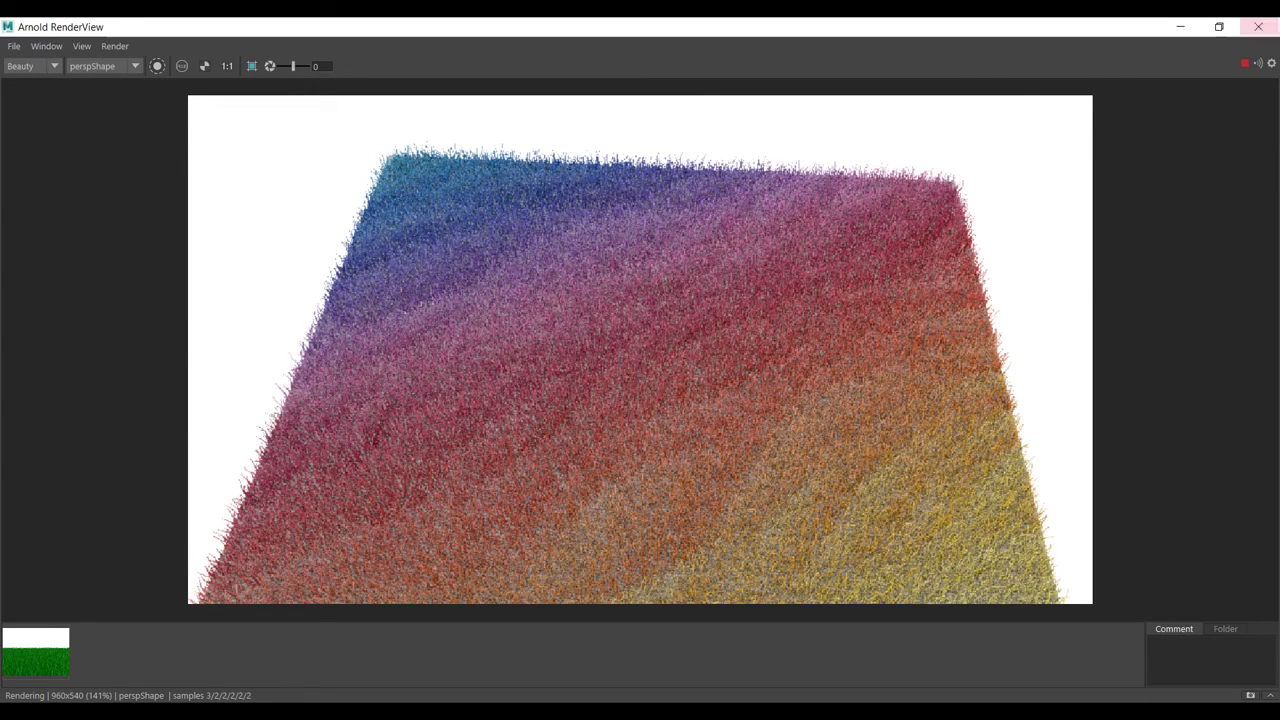
left_click(1244, 63)
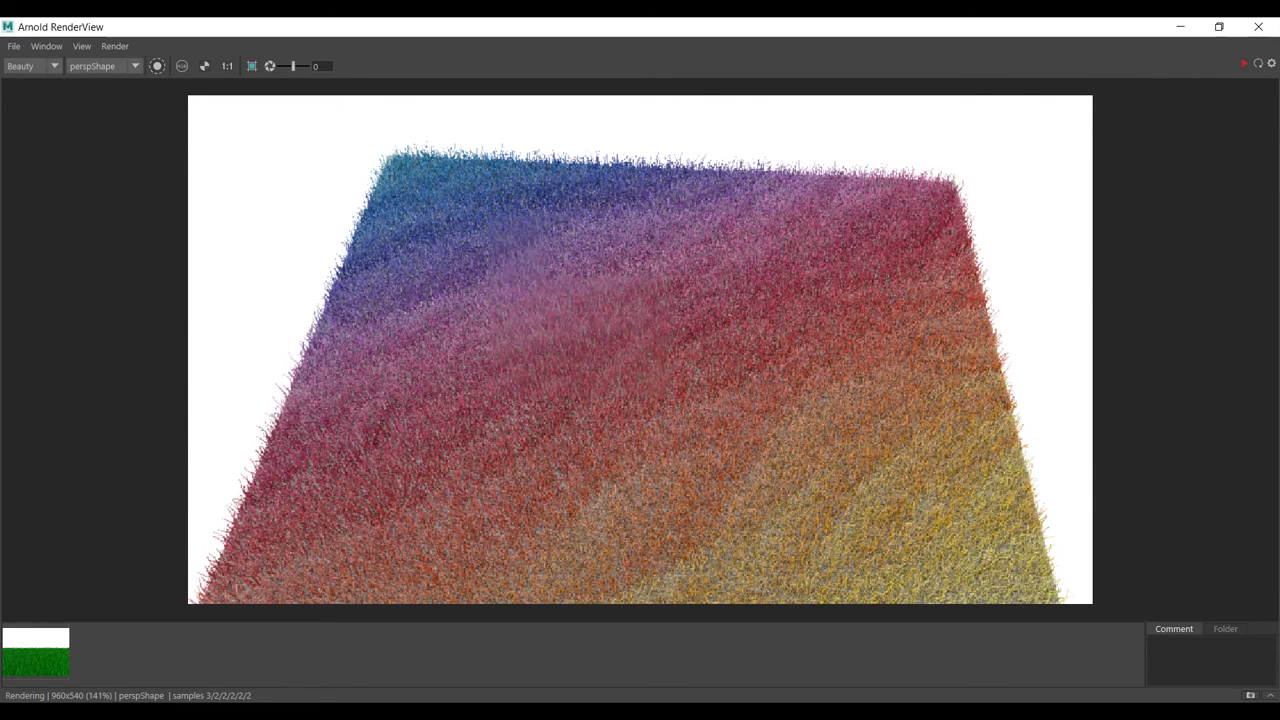
Render a closer view of the multicolored grass in Arnold RenderView and compare its snapshot with the green grass snapshot
left_click(1180, 27)
scroll(529, 385, "up", 5)
left_click_drag(538, 415, 538, 362, "alt")
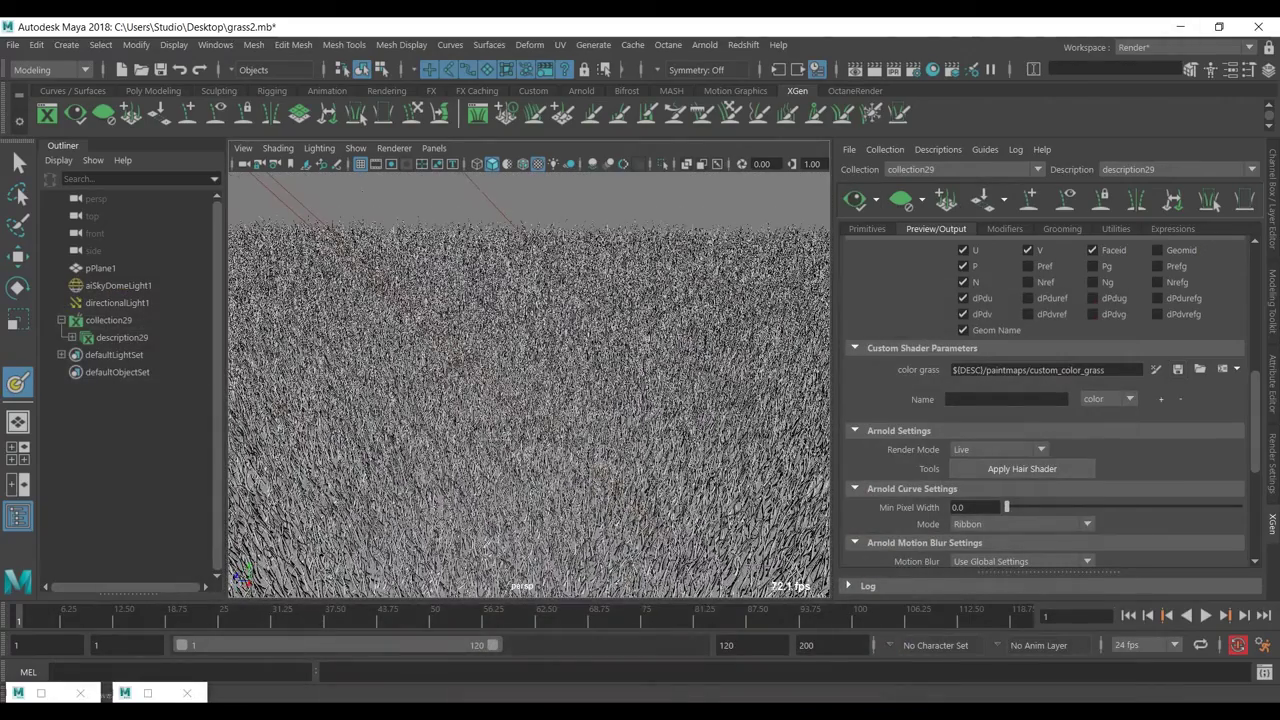
left_click(140, 692)
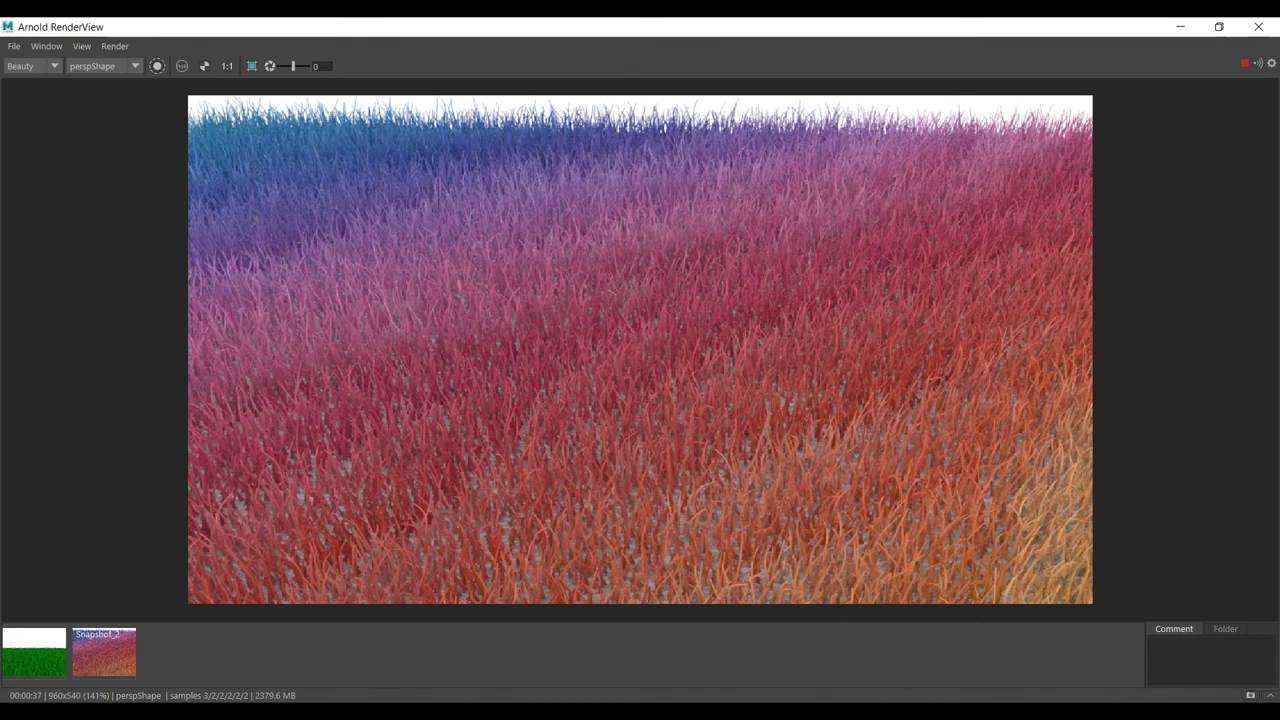
left_click(34, 653)
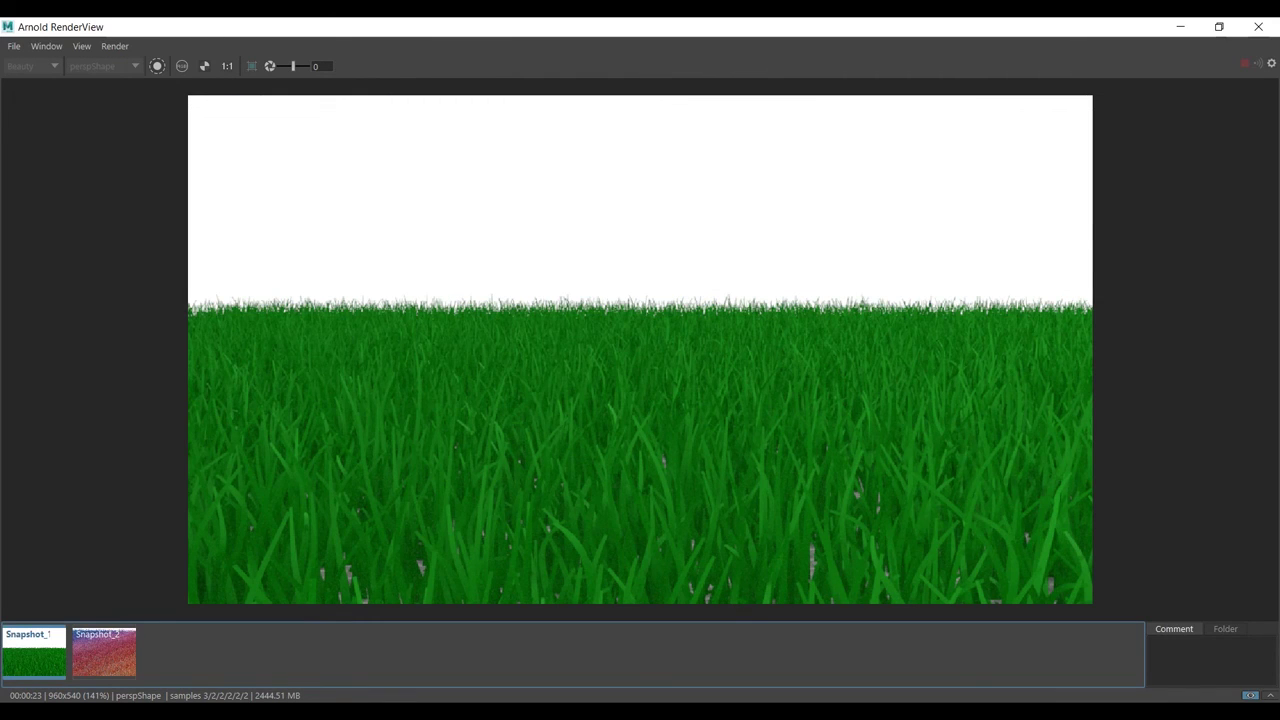
left_click(104, 653)
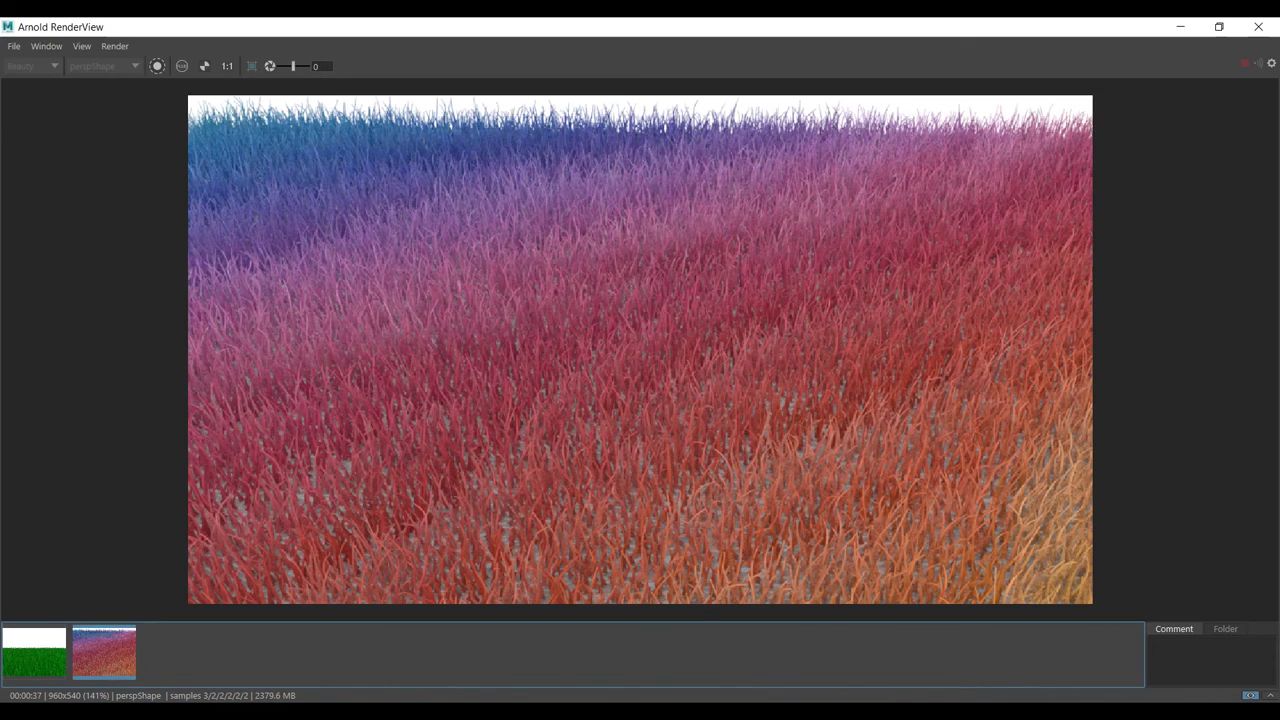